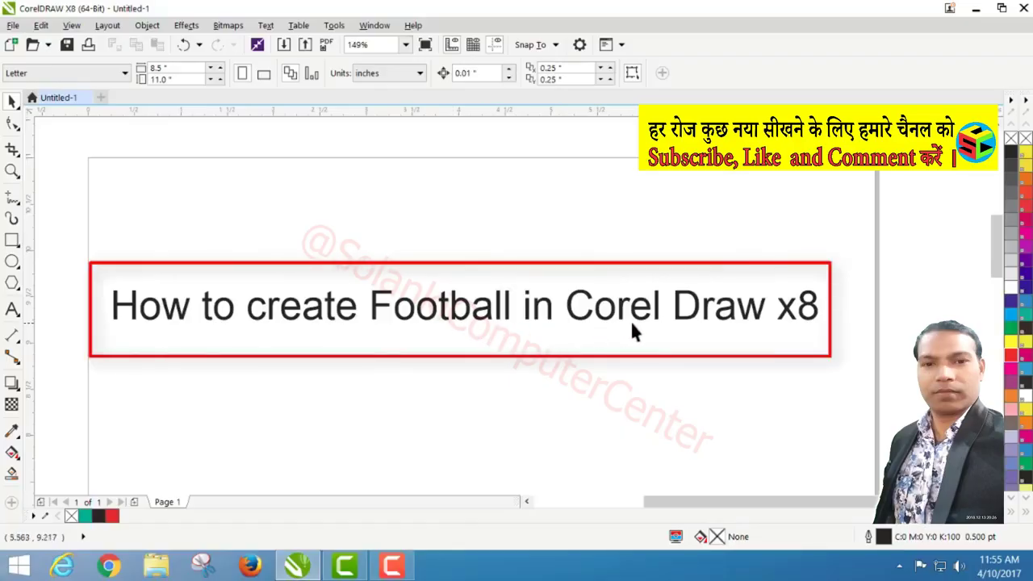
# Step: Delete the title text and zoom the view to frame the page
pyautogui.click(498, 317)
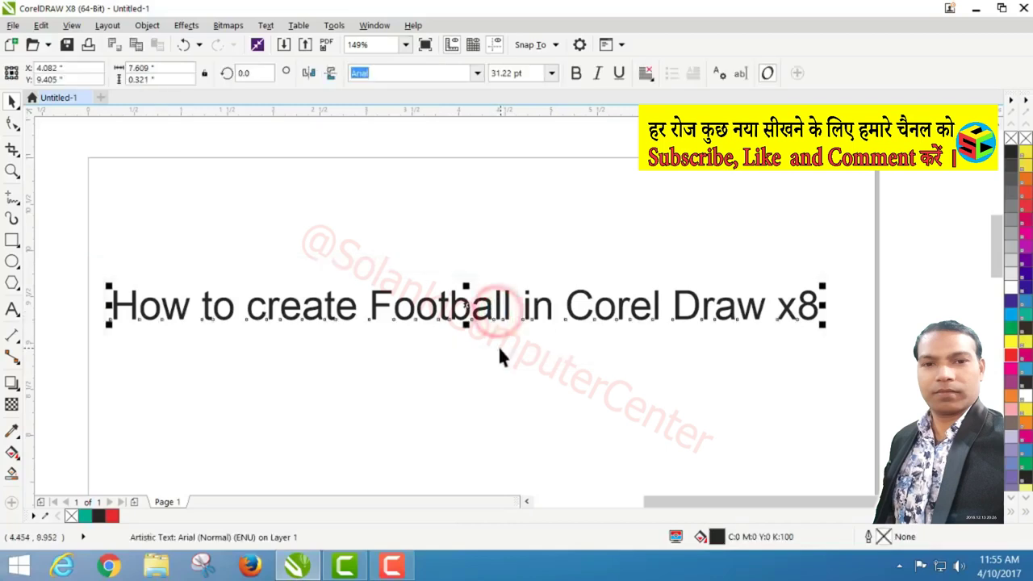
pyautogui.press('Delete')
pyautogui.click(12, 171)
pyautogui.rightClick(271, 221)
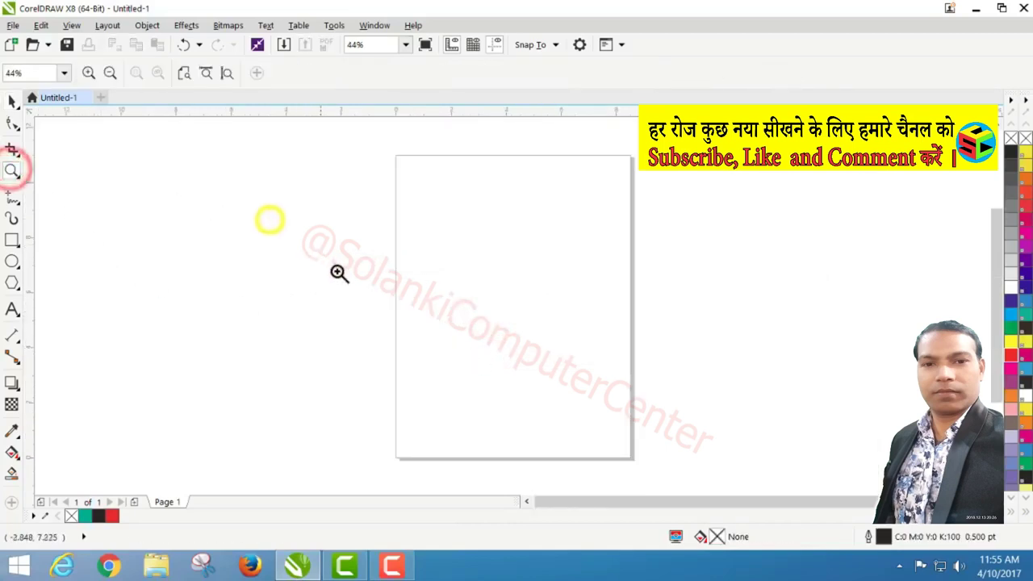
pyautogui.moveTo(383, 178)
pyautogui.mouseDown()
pyautogui.moveTo(611, 337)
pyautogui.moveTo(692, 369)
pyautogui.mouseUp()
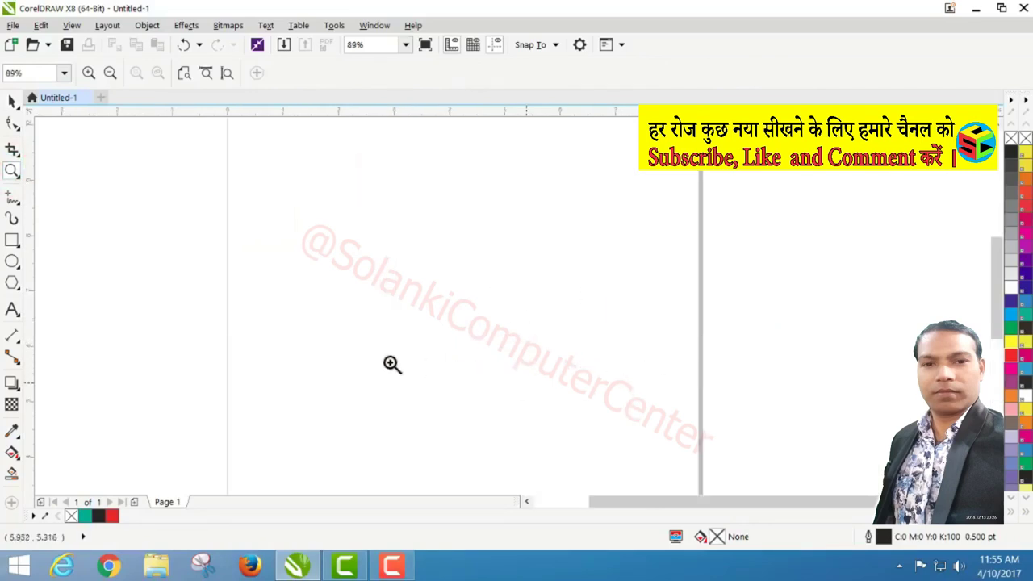
pyautogui.press('space')
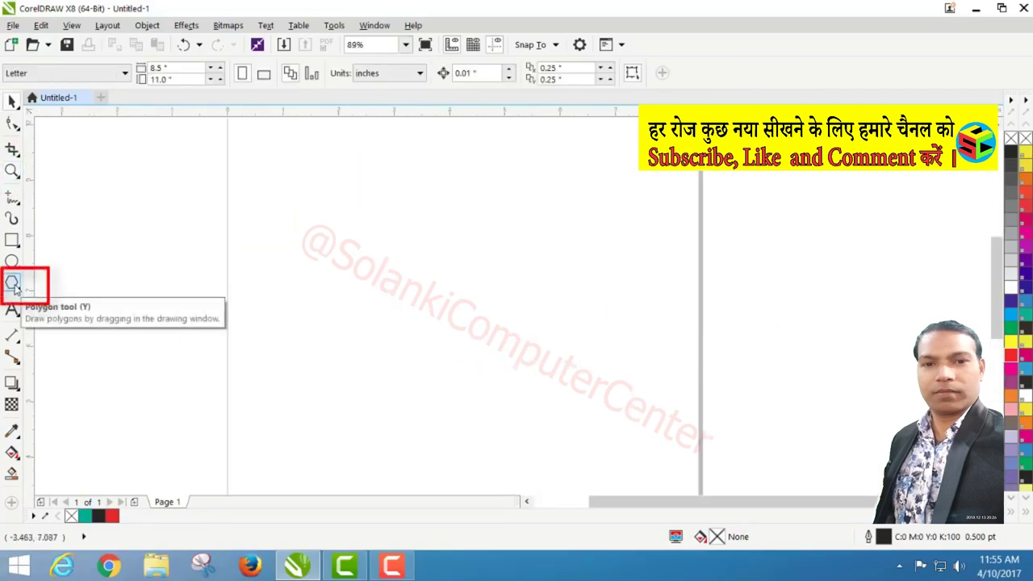
# Step: Draw a six-sided polygon near the page's upper left and give it a red outline
pyautogui.click(13, 284)
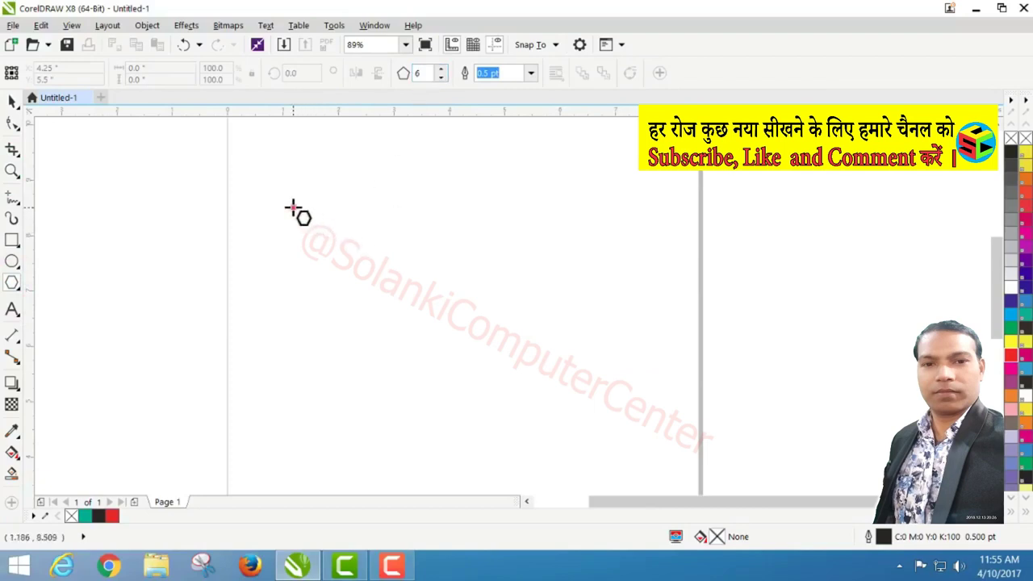
pyautogui.moveTo(293, 208); pyautogui.dragTo(349, 281)
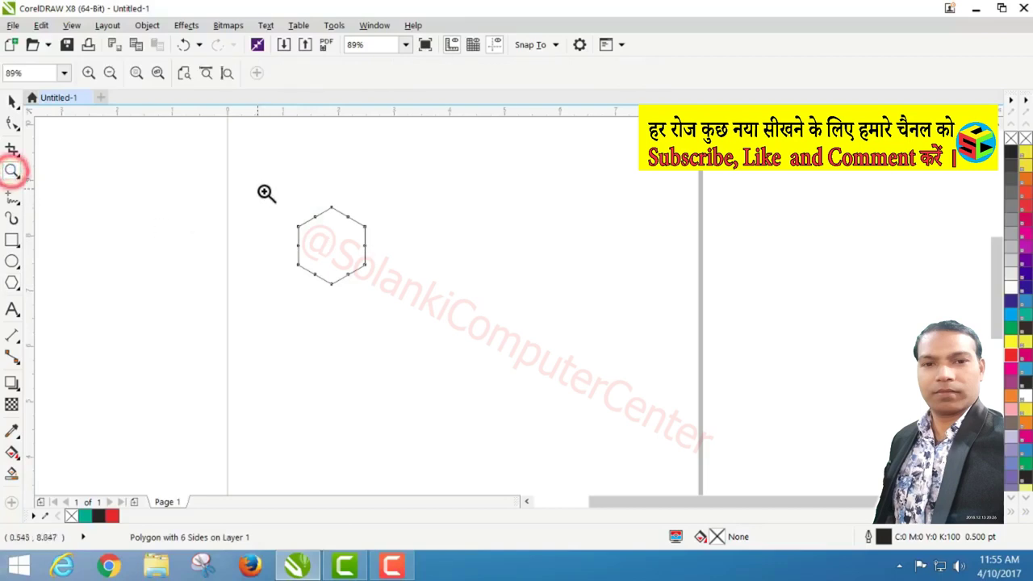
pyautogui.moveTo(266, 193)
pyautogui.mouseDown()
pyautogui.moveTo(412, 302)
pyautogui.moveTo(301, 332)
pyautogui.mouseUp()
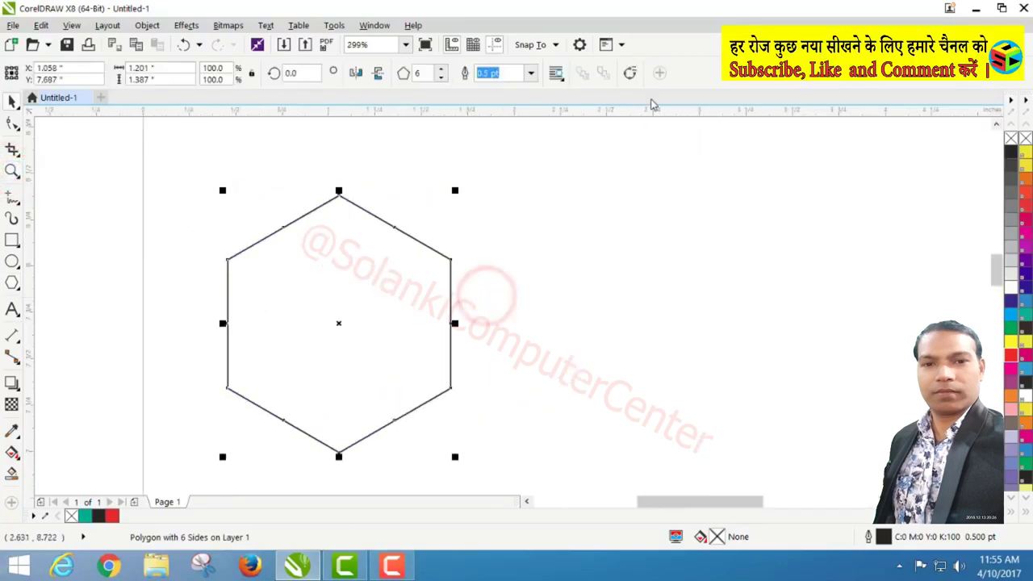
pyautogui.rightClick(1011, 357)
pyautogui.click(618, 265)
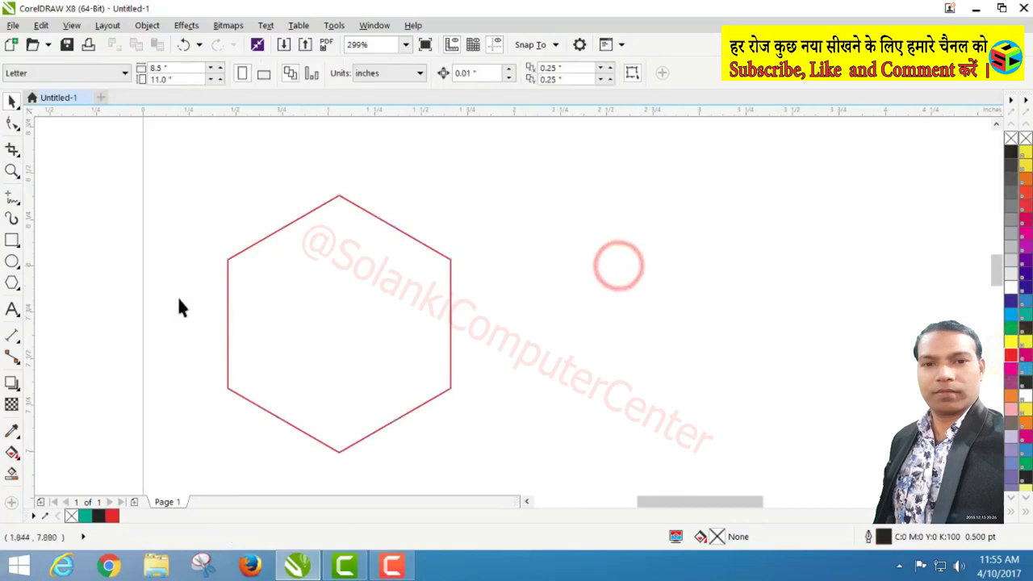
# Step: Trace all six hexagon corners with one chained Freehand line, closing at the lower-left corner
pyautogui.click(12, 202)
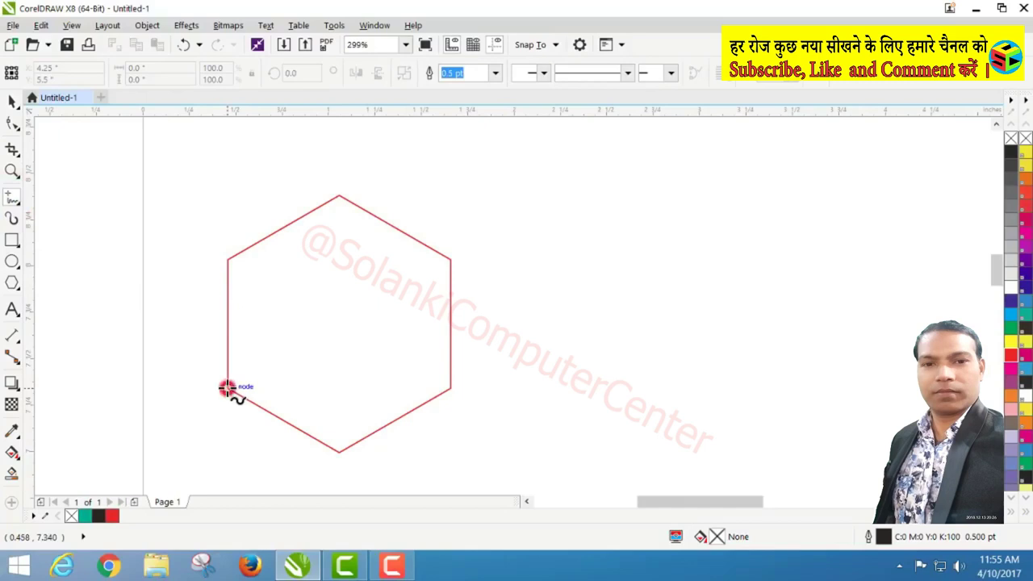
pyautogui.click(226, 388)
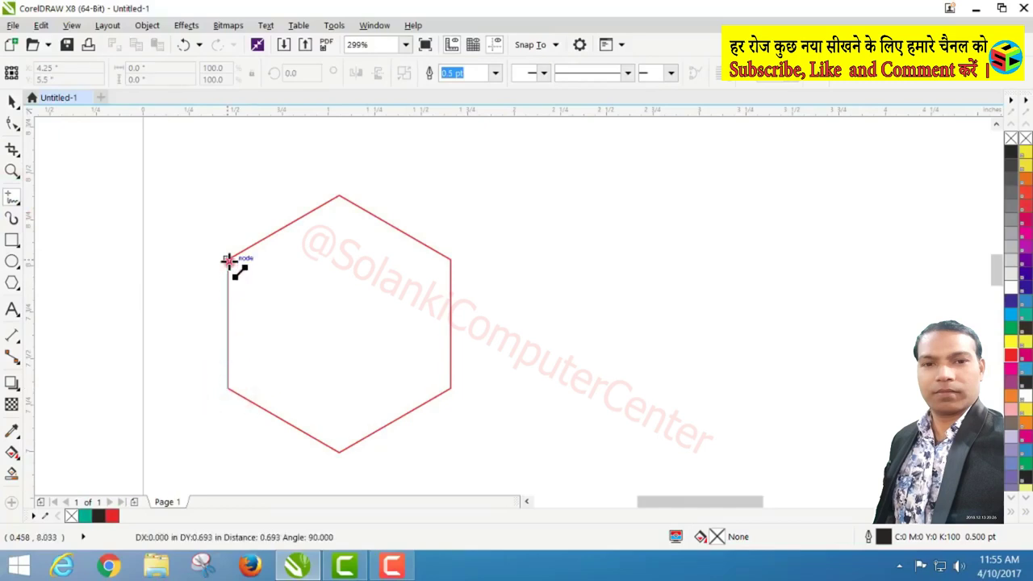
pyautogui.doubleClick(228, 258)
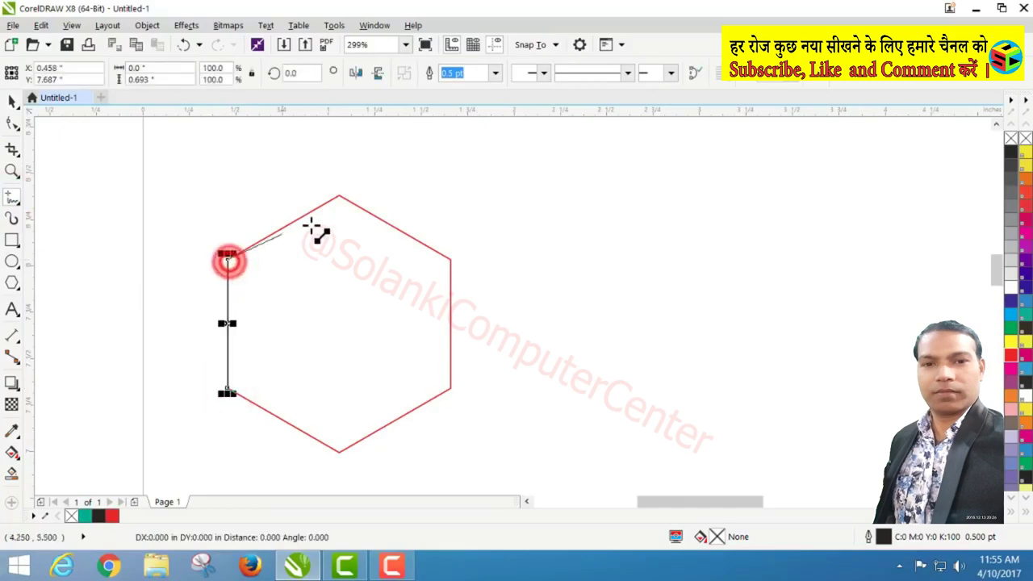
pyautogui.doubleClick(340, 196)
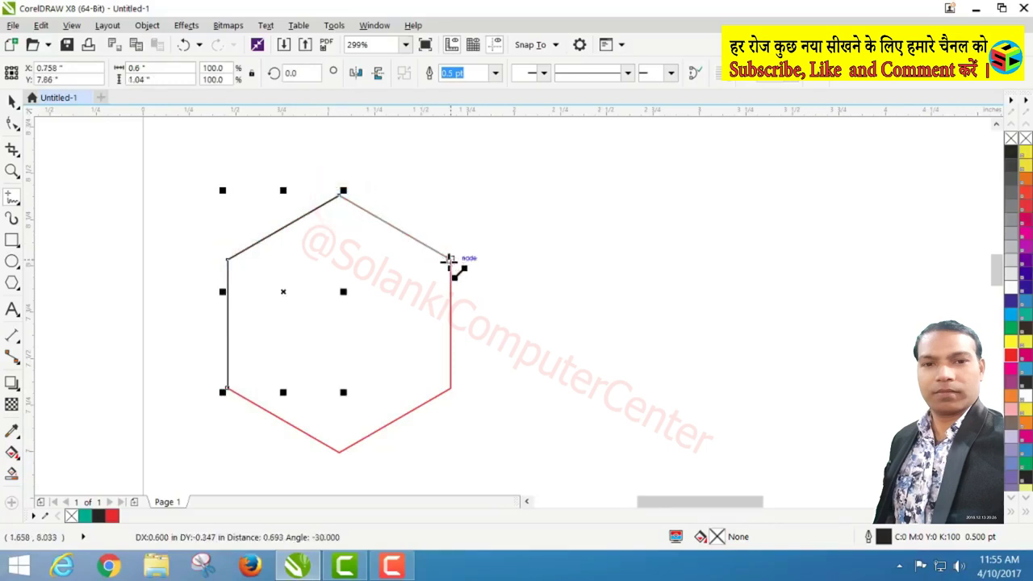
pyautogui.doubleClick(449, 259)
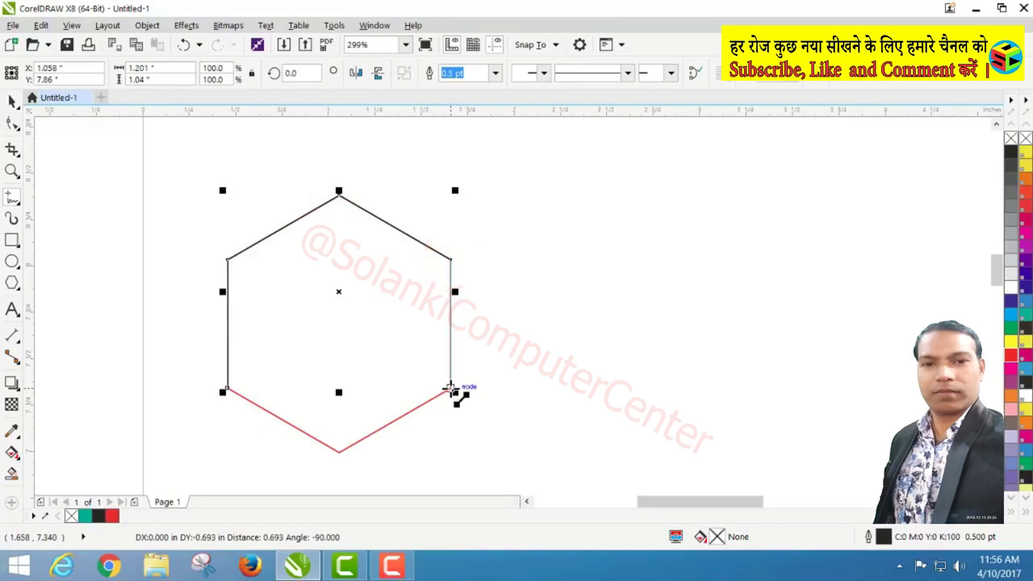
pyautogui.doubleClick(449, 389)
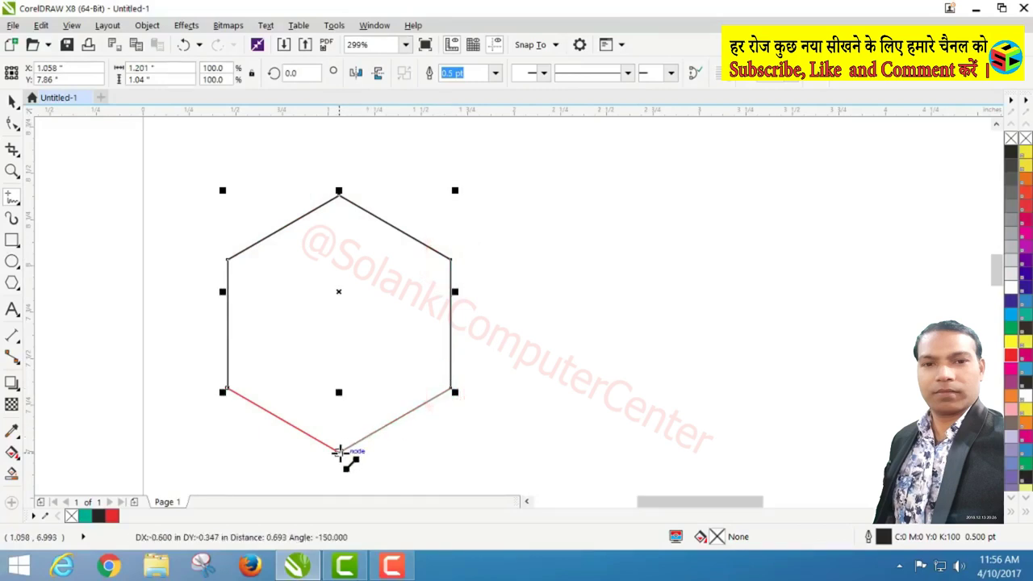
pyautogui.doubleClick(340, 452)
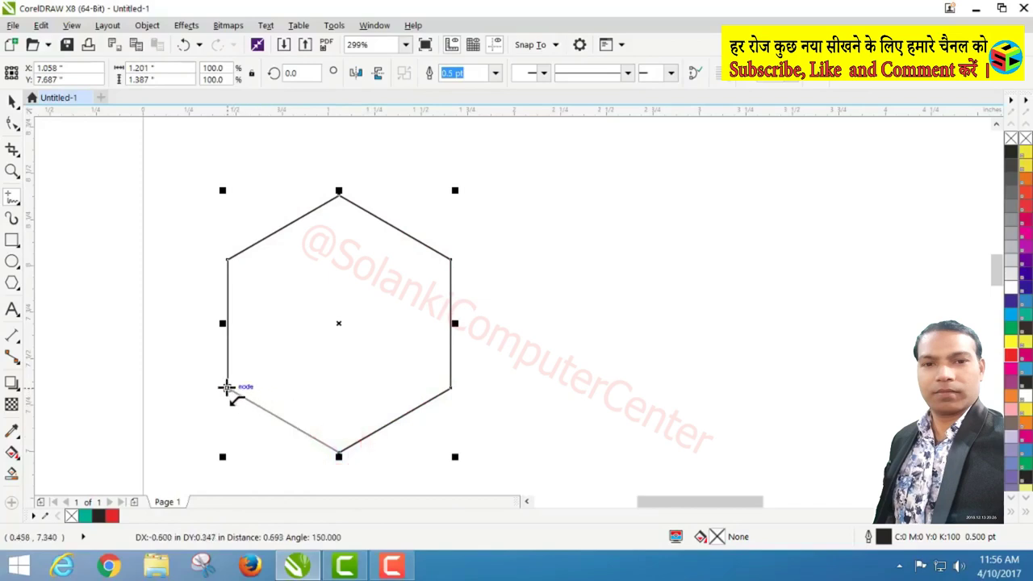
pyautogui.doubleClick(226, 387)
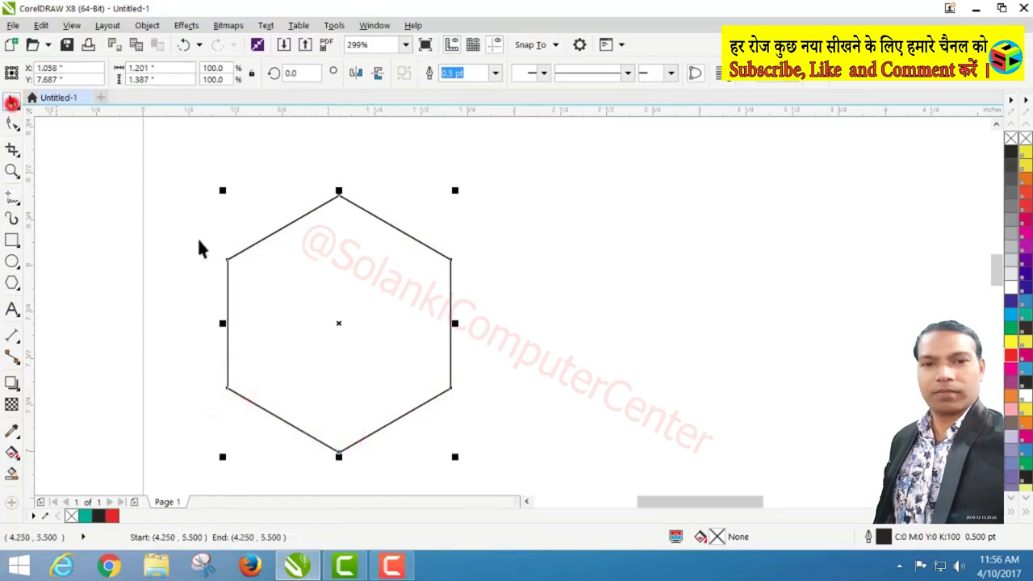
# Step: Delete the red hexagon, keeping the traced hexagon in its original place
pyautogui.moveTo(339, 288); pyautogui.dragTo(573, 271)
pyautogui.moveTo(399, 304); pyautogui.dragTo(347, 301)
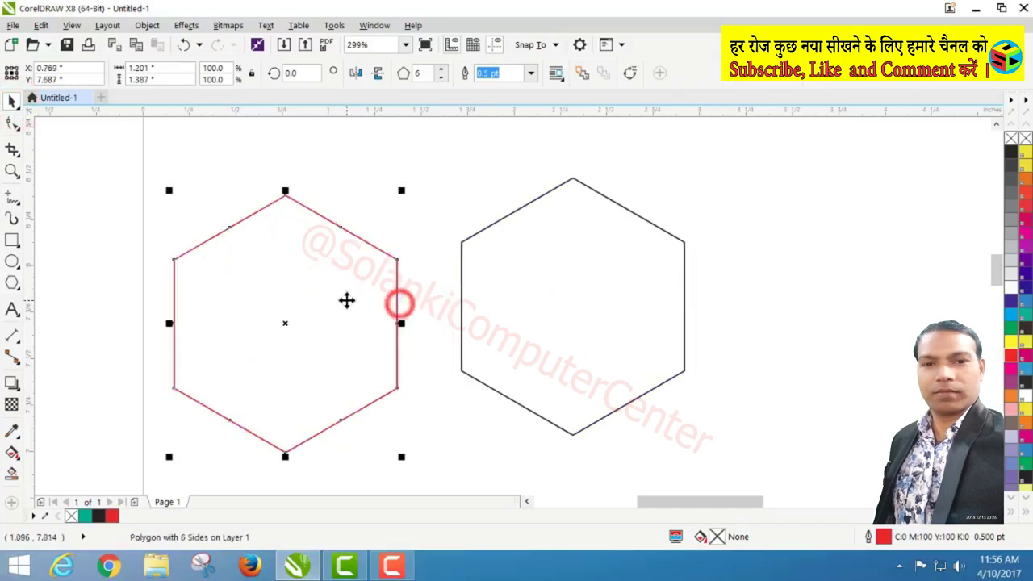
pyautogui.press('Delete')
pyautogui.moveTo(566, 305)
pyautogui.mouseDown()
pyautogui.moveTo(376, 295)
pyautogui.moveTo(293, 314)
pyautogui.mouseUp()
# Step: Zoom in on the hexagon's top-right corner, try a move, then undo it
pyautogui.click(9, 172)
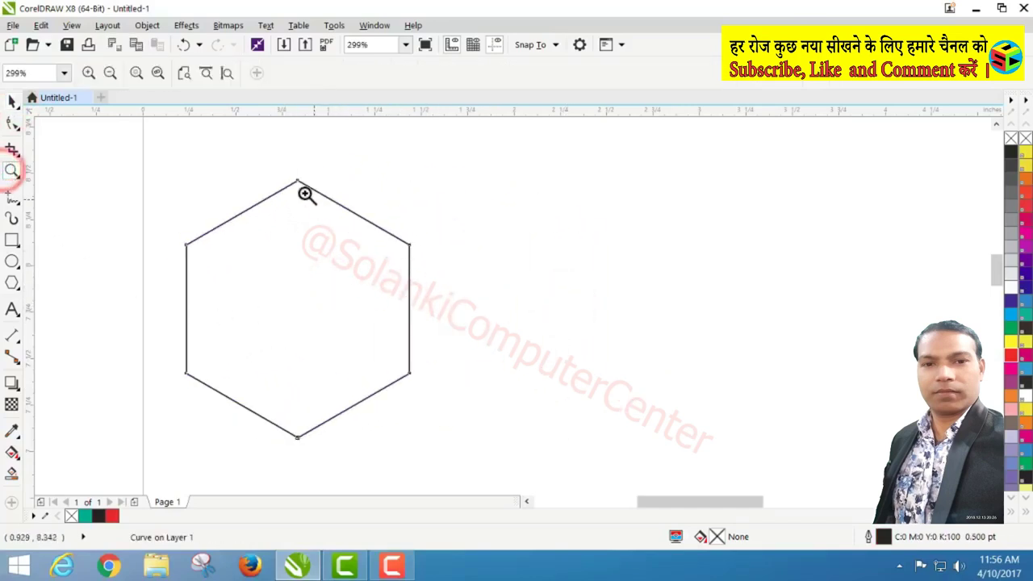
pyautogui.moveTo(305, 194); pyautogui.dragTo(489, 334)
pyautogui.click(530, 284)
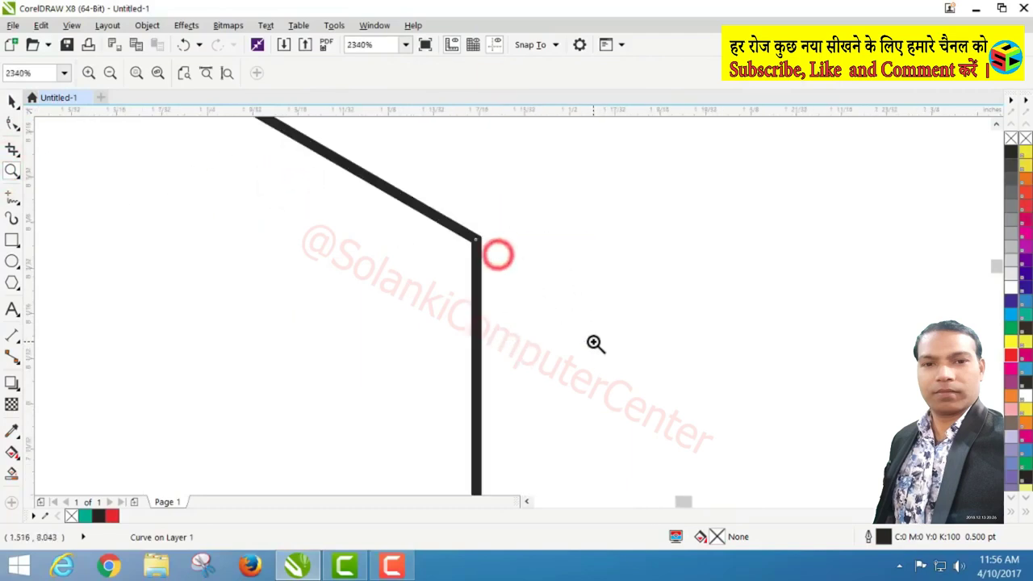
pyautogui.press('space')
pyautogui.moveTo(171, 306)
pyautogui.mouseDown()
pyautogui.moveTo(673, 280)
pyautogui.moveTo(668, 272)
pyautogui.mouseUp()
pyautogui.hotkey('ctrl', 'z')
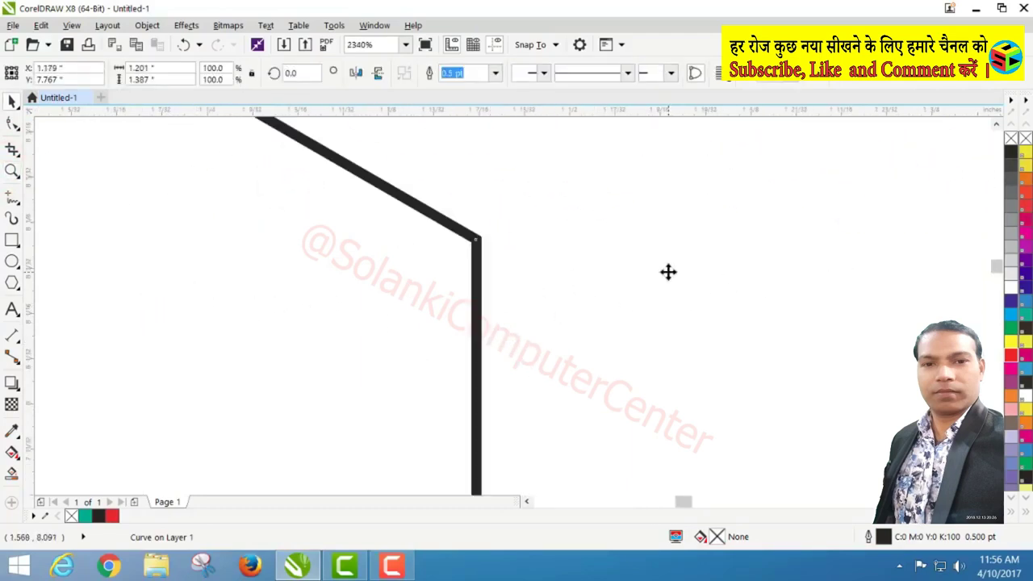
pyautogui.click(10, 172)
pyautogui.rightClick(157, 203)
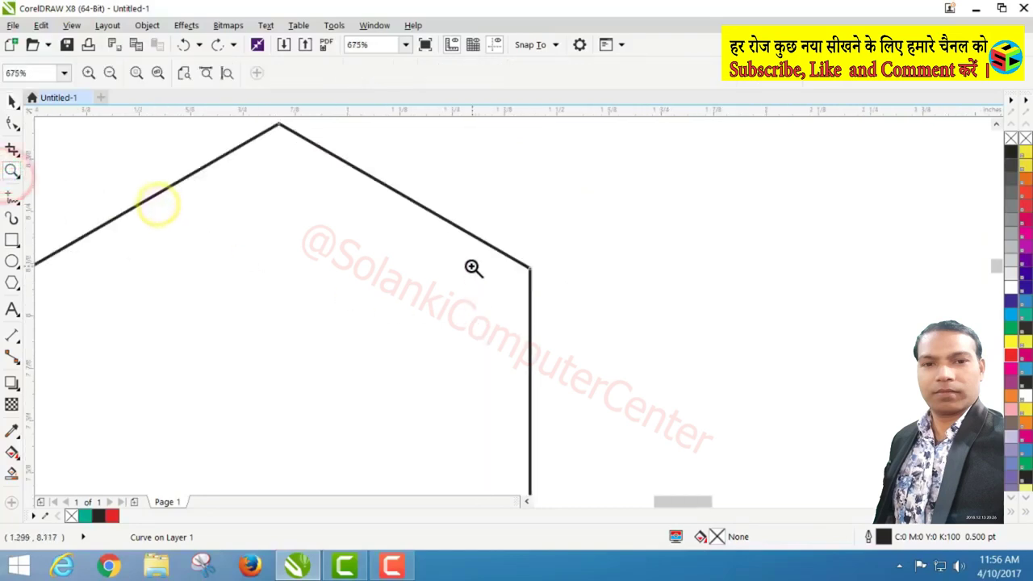
pyautogui.press('space')
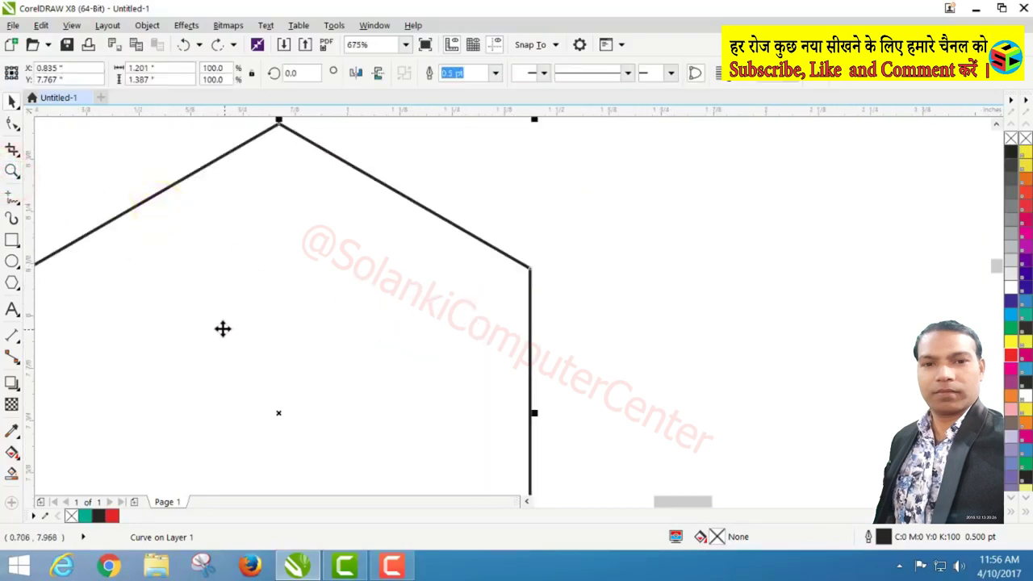
# Step: Snap a copy against the hexagon's right edge and repeat with Ctrl+D into a row of six
pyautogui.moveTo(223, 329); pyautogui.dragTo(722, 280)
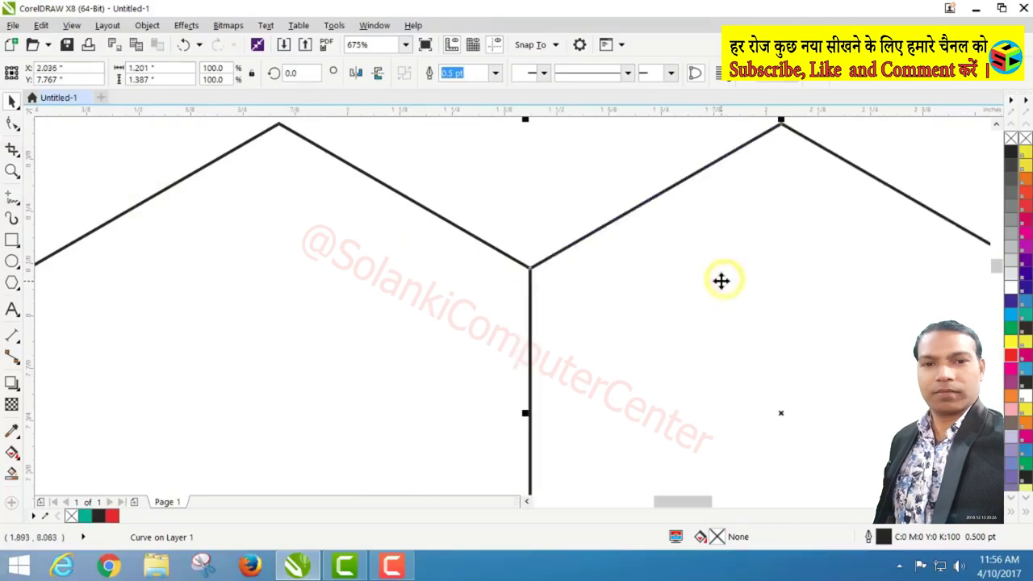
pyautogui.hotkey('ctrl', 'd')
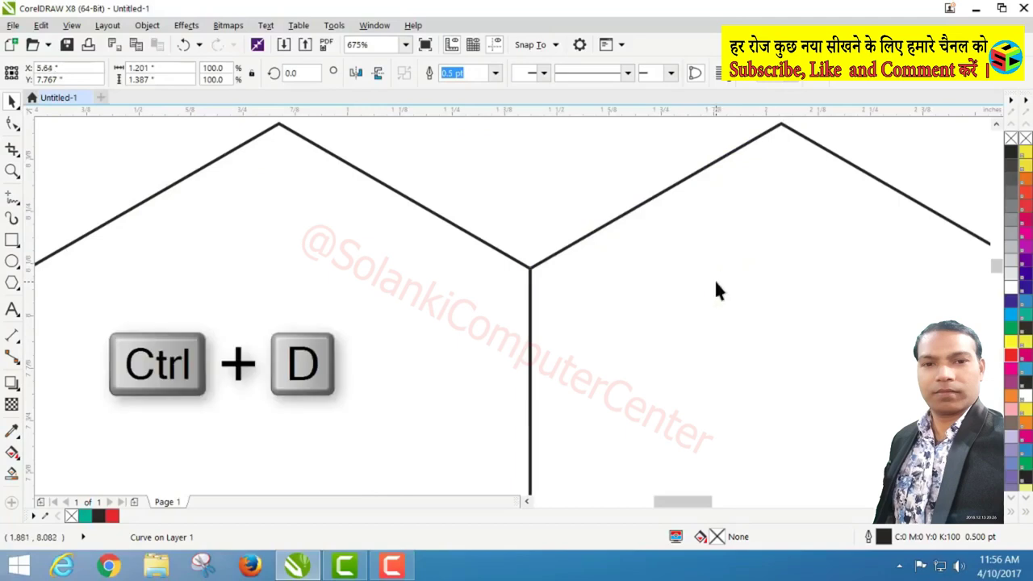
pyautogui.click(12, 171)
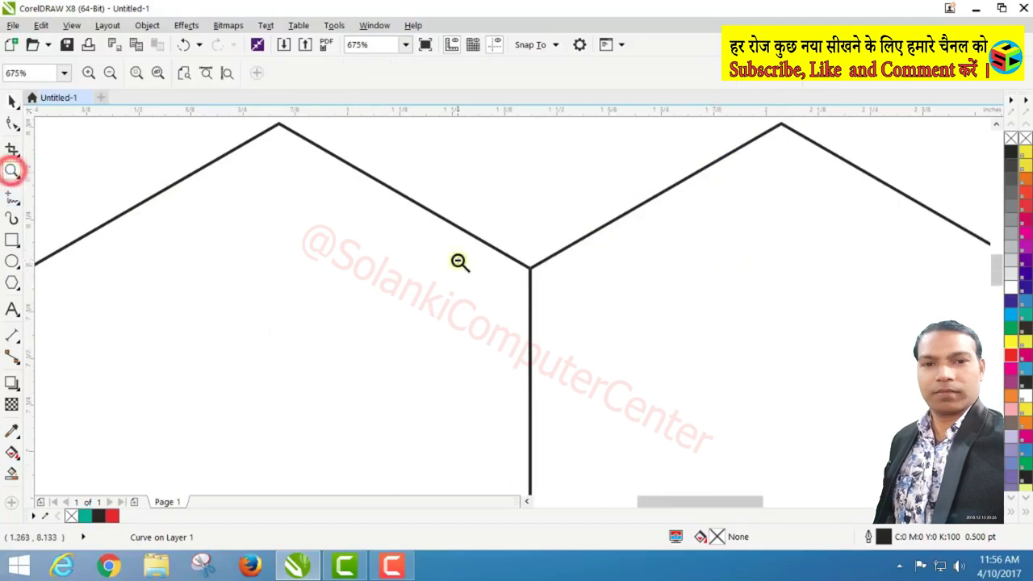
pyautogui.rightClick(454, 260)
pyautogui.rightClick(480, 278)
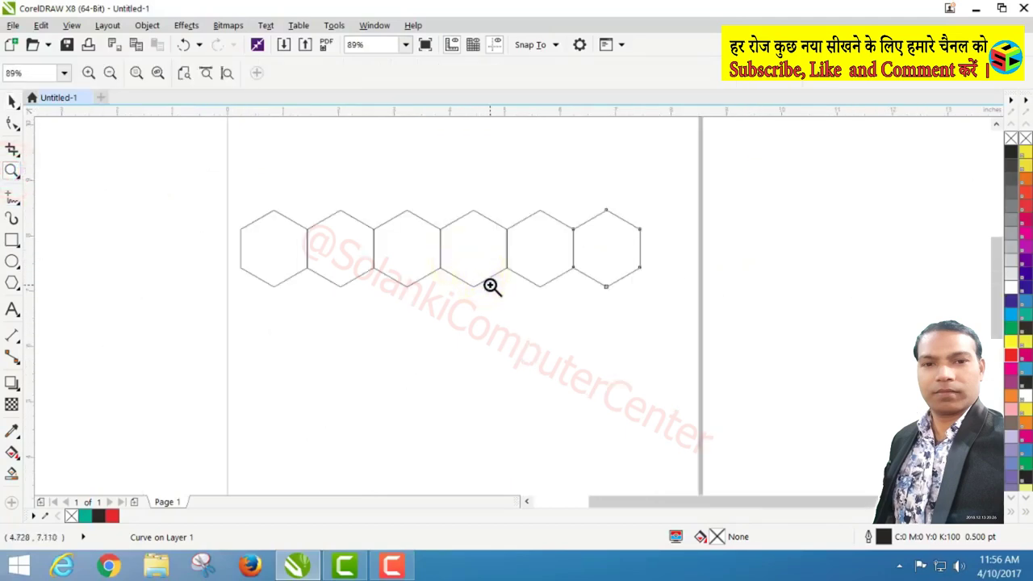
# Step: Group the six hexagons into a row and drop a copy interlocking below it
pyautogui.press('space')
pyautogui.moveTo(216, 191); pyautogui.dragTo(689, 319)
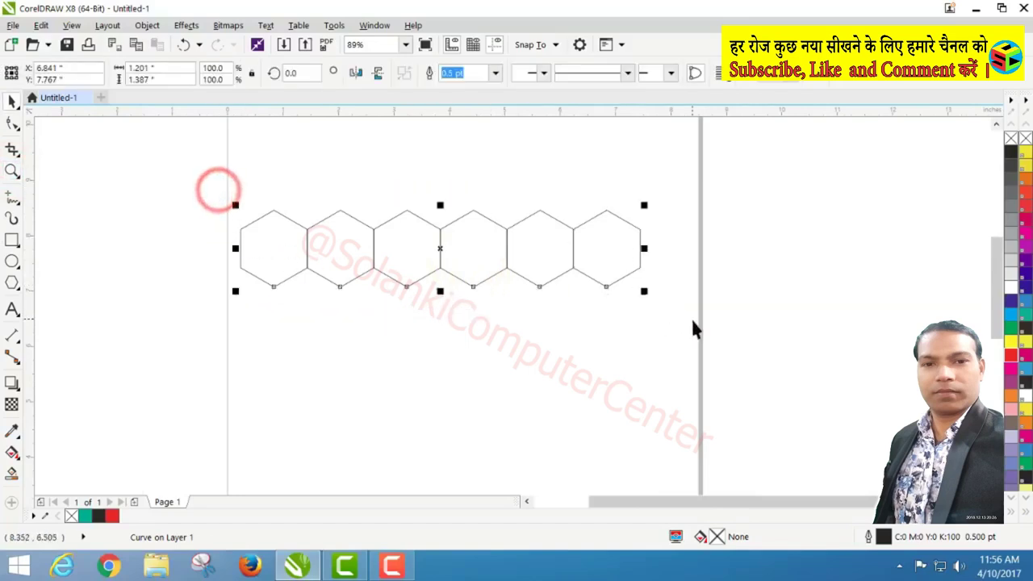
pyautogui.hotkey('ctrl', 'g')
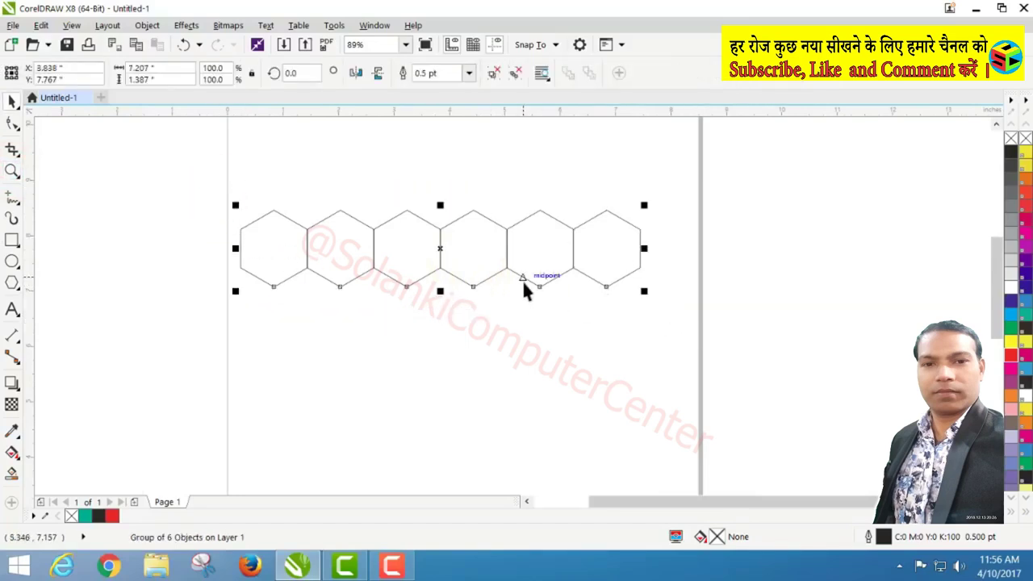
pyautogui.moveTo(449, 256)
pyautogui.mouseDown()
pyautogui.moveTo(485, 321)
pyautogui.moveTo(450, 381)
pyautogui.mouseUp()
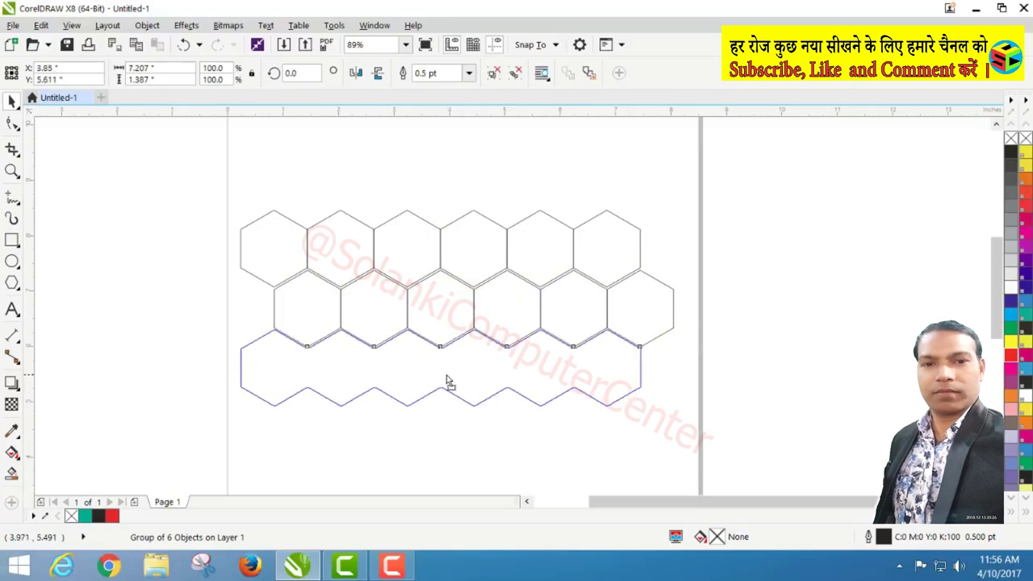
pyautogui.moveTo(449, 381); pyautogui.dragTo(446, 374)
# Step: Zoom in on the junction and move the lower row up onto the upper edge
pyautogui.press('z')
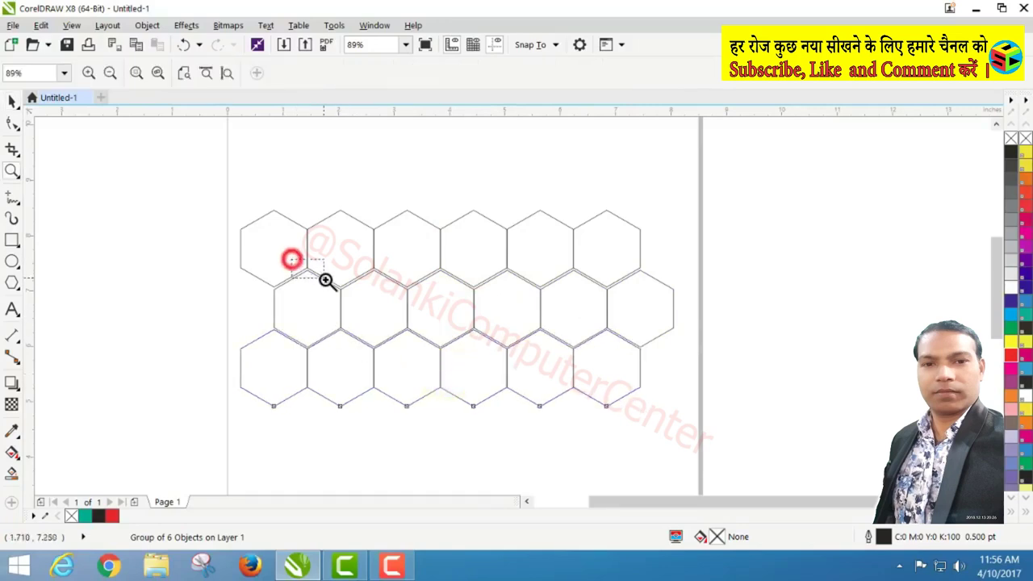
pyautogui.moveTo(325, 280); pyautogui.dragTo(326, 282)
pyautogui.moveTo(411, 239); pyautogui.dragTo(588, 342)
pyautogui.press('space')
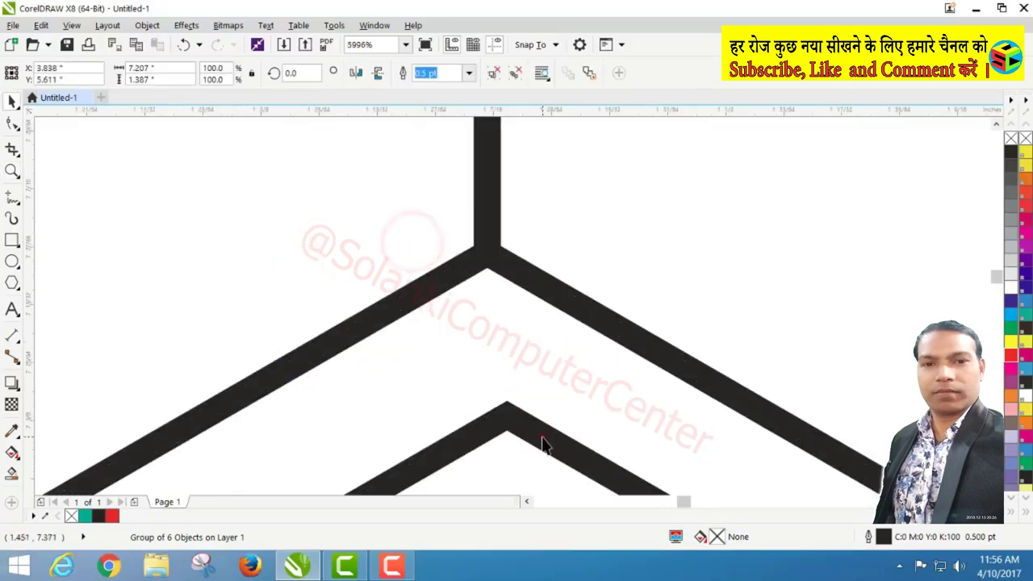
pyautogui.moveTo(543, 444); pyautogui.dragTo(525, 277)
# Step: Fine-tune the lower row until its chevrons snap exactly onto the upper row's edge
pyautogui.press('z')
pyautogui.rightClick(526, 277)
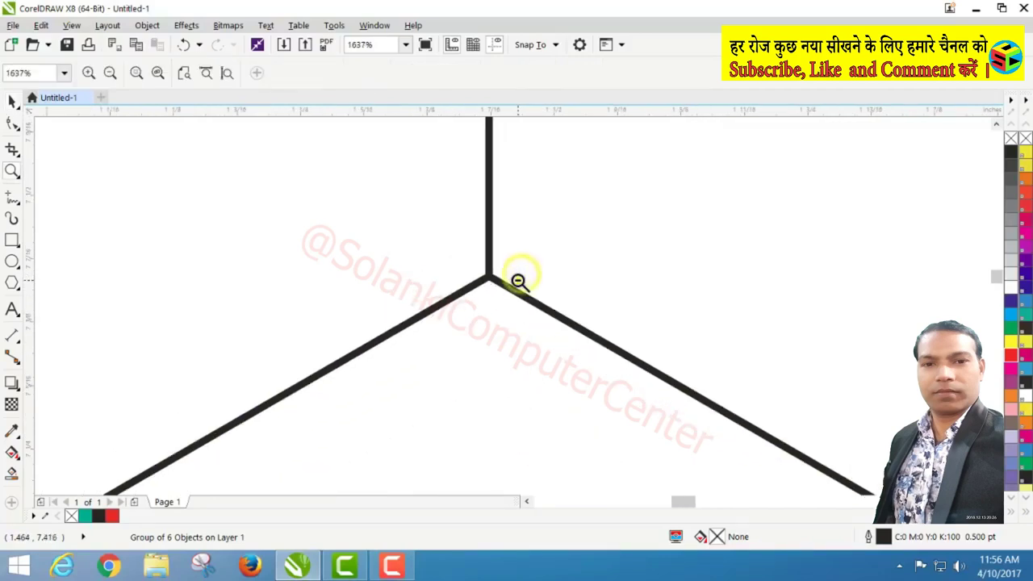
pyautogui.moveTo(305, 313); pyautogui.dragTo(364, 350)
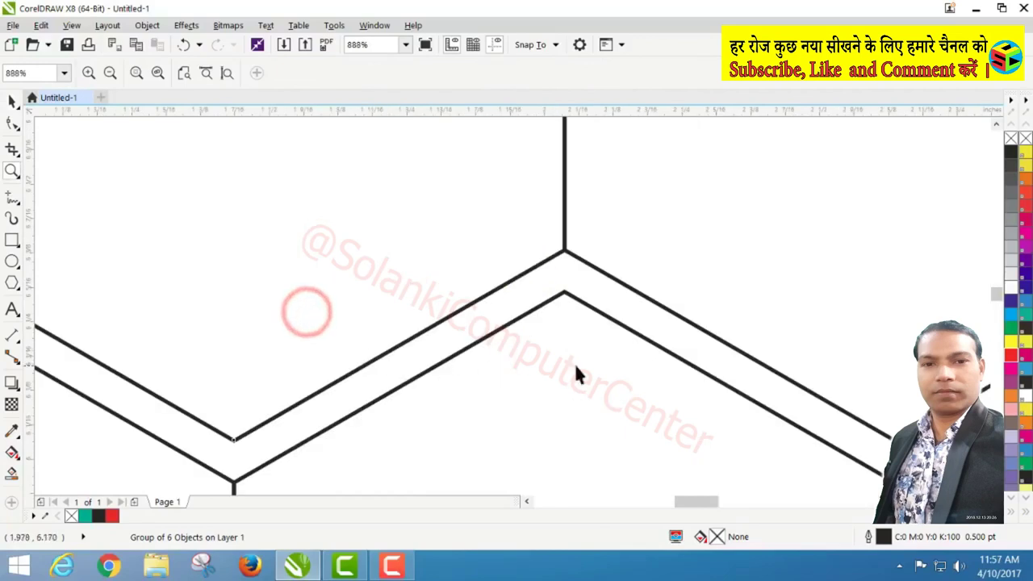
pyautogui.press('space')
pyautogui.moveTo(576, 364); pyautogui.dragTo(574, 330)
pyautogui.press('z')
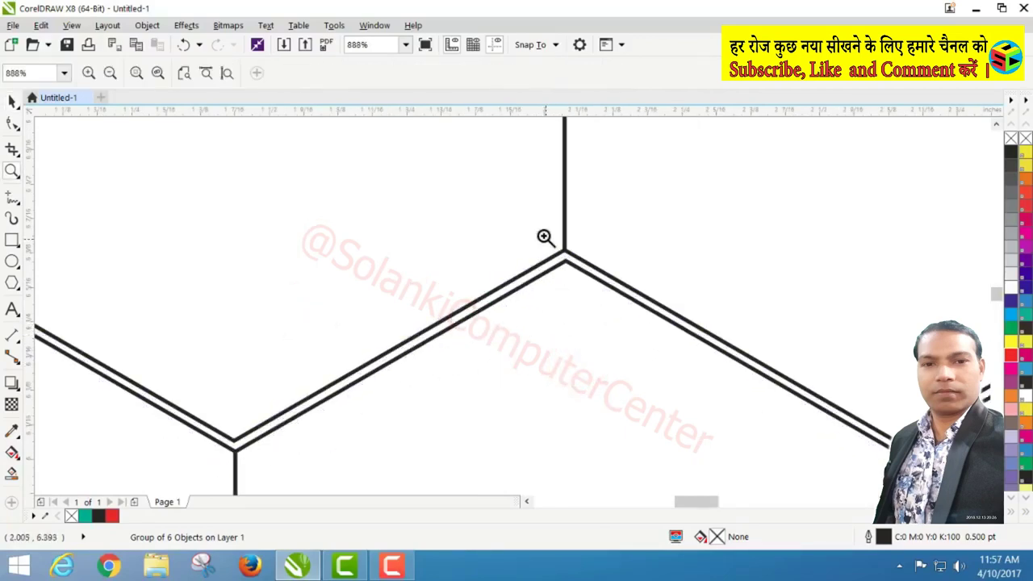
pyautogui.moveTo(545, 236); pyautogui.dragTo(597, 299)
pyautogui.press('space')
pyautogui.moveTo(526, 296); pyautogui.dragTo(522, 229)
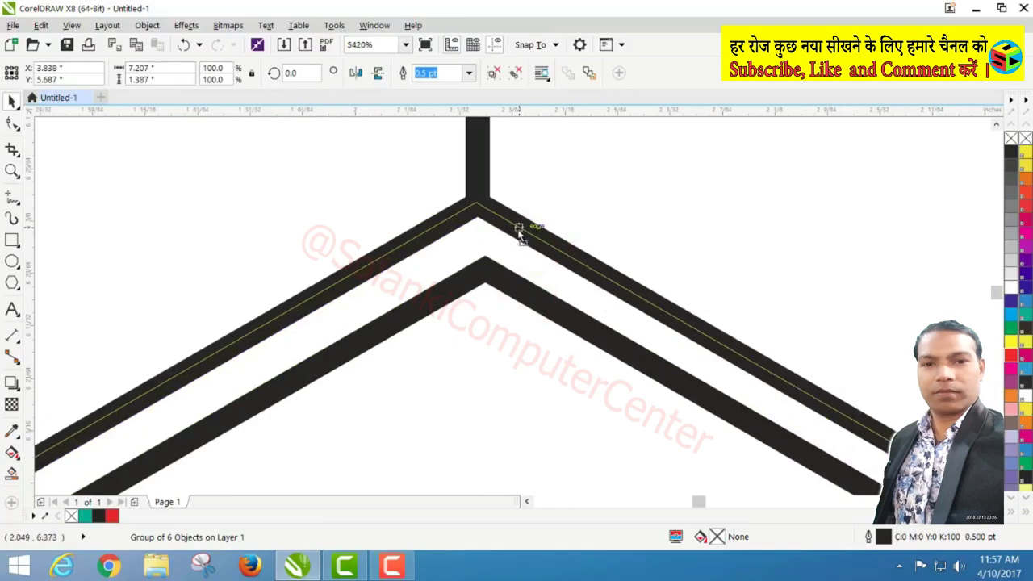
pyautogui.moveTo(522, 230); pyautogui.dragTo(522, 232)
# Step: Zoom out and select the whole hexagon grid
pyautogui.press('z')
pyautogui.scroll(-3, 488, 233)
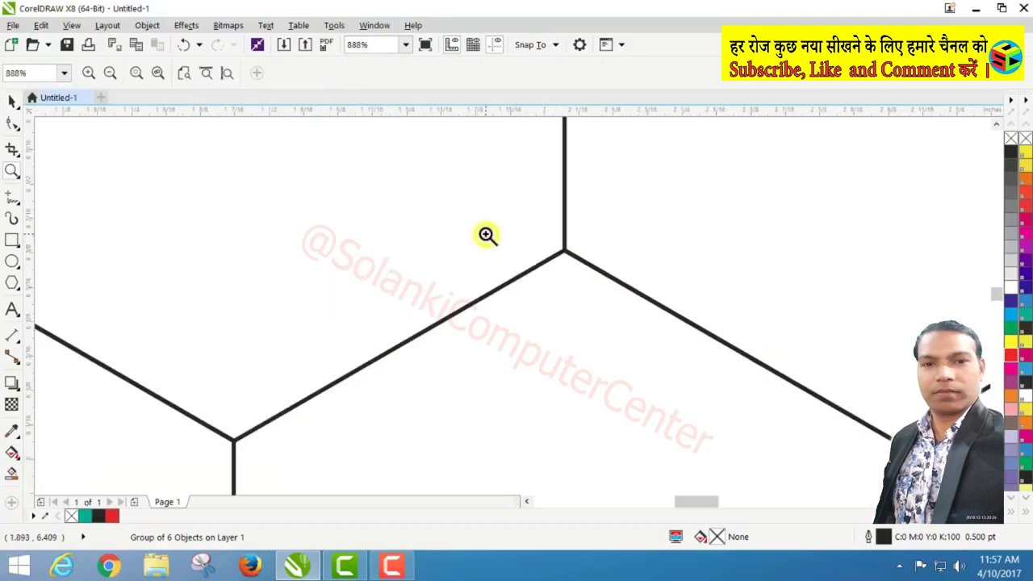
pyautogui.scroll(-3, 489, 234)
pyautogui.scroll(-1, 491, 235)
pyautogui.press('space')
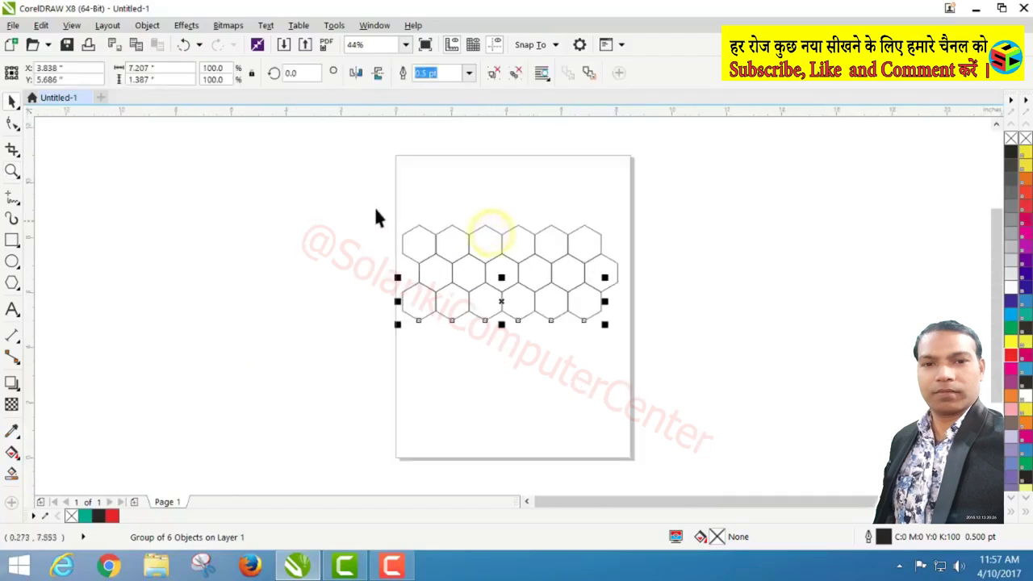
pyautogui.moveTo(374, 202); pyautogui.dragTo(637, 331)
# Step: Place a copy of the rows below the grid, snapping it onto the upper chevron edge
pyautogui.moveTo(510, 270)
pyautogui.mouseDown()
pyautogui.moveTo(540, 360)
pyautogui.moveTo(523, 385)
pyautogui.moveTo(490, 357)
pyautogui.mouseUp()
pyautogui.press('z')
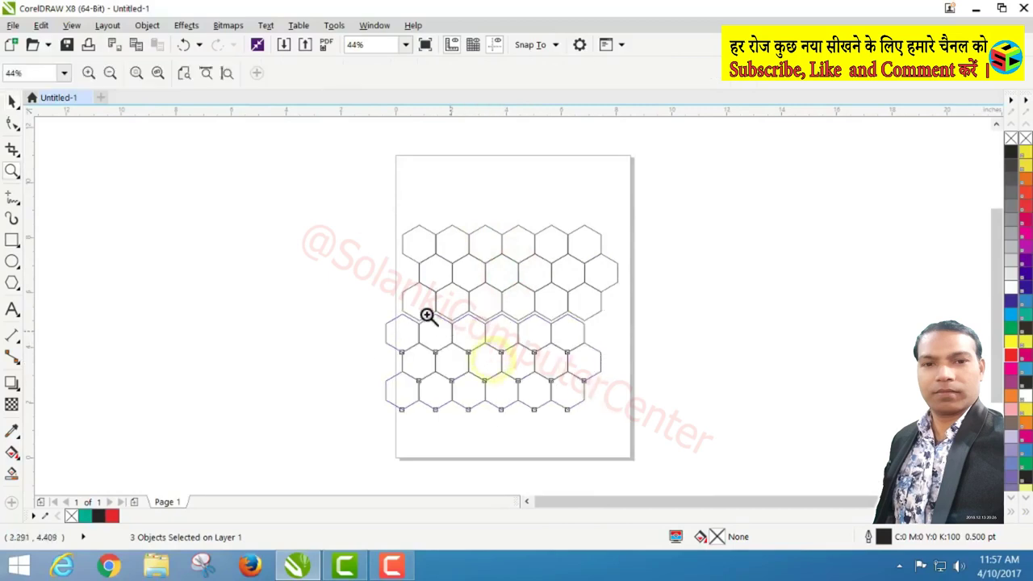
pyautogui.moveTo(418, 299); pyautogui.dragTo(469, 332)
pyautogui.press('space')
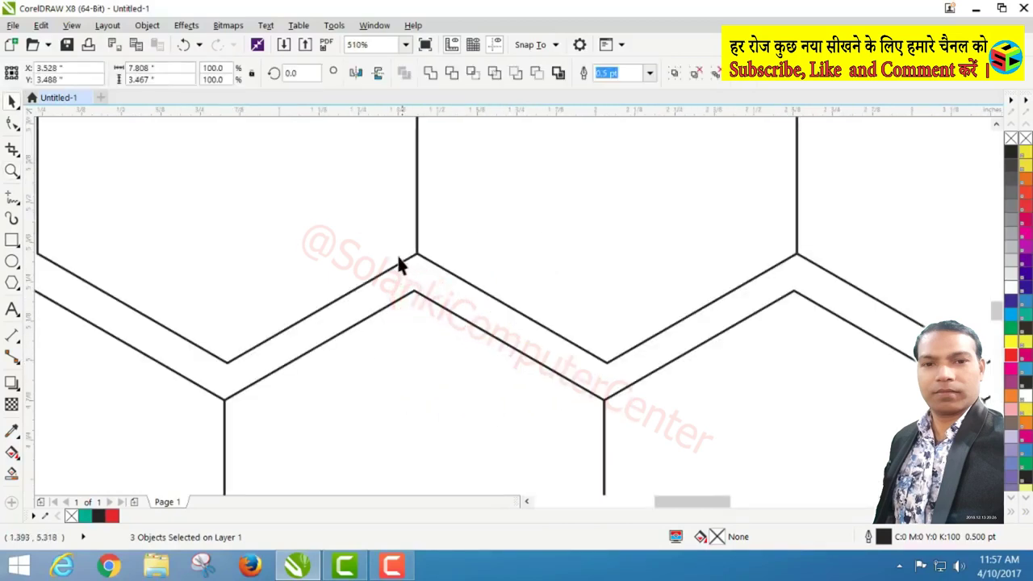
pyautogui.press('z')
pyautogui.moveTo(383, 229)
pyautogui.mouseDown()
pyautogui.moveTo(491, 332)
pyautogui.moveTo(468, 236)
pyautogui.mouseUp()
pyautogui.press('space')
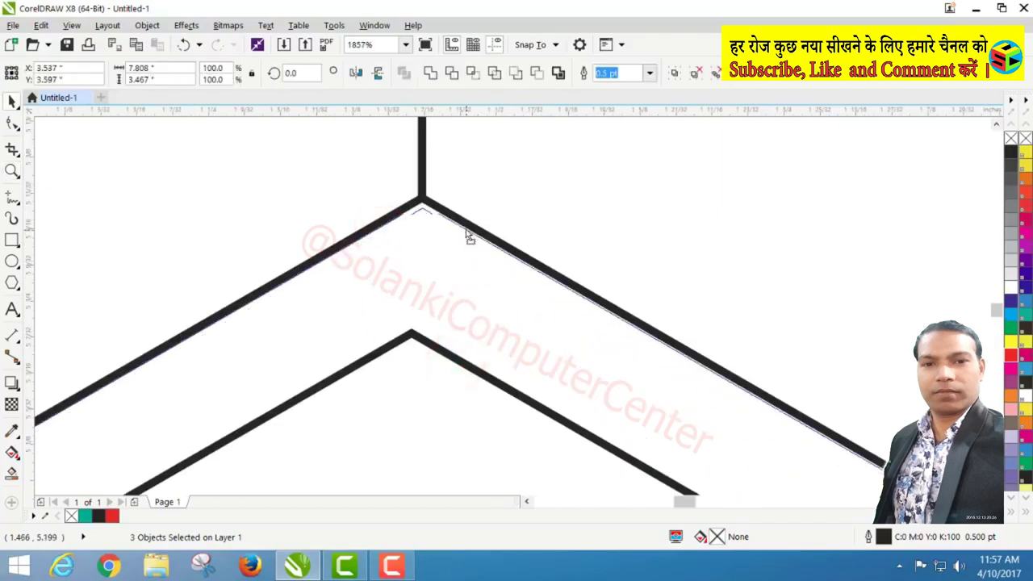
pyautogui.moveTo(468, 235); pyautogui.dragTo(469, 229)
# Step: Select all six hexagon rows and combine them into one object
pyautogui.press('z')
pyautogui.scroll(-3, 468, 233)
pyautogui.scroll(-5, 468, 233)
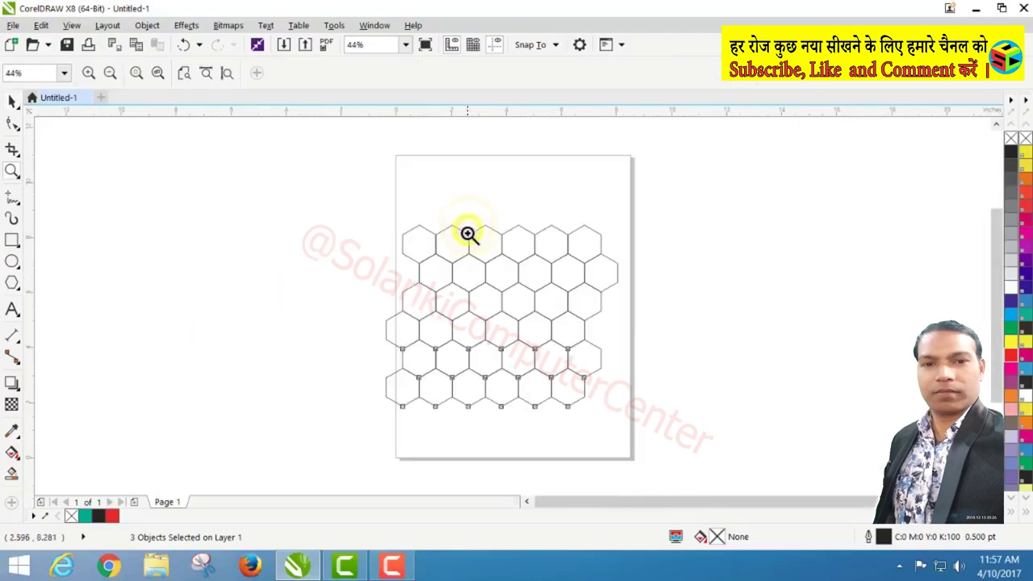
pyautogui.press('space')
pyautogui.moveTo(362, 212); pyautogui.dragTo(646, 440)
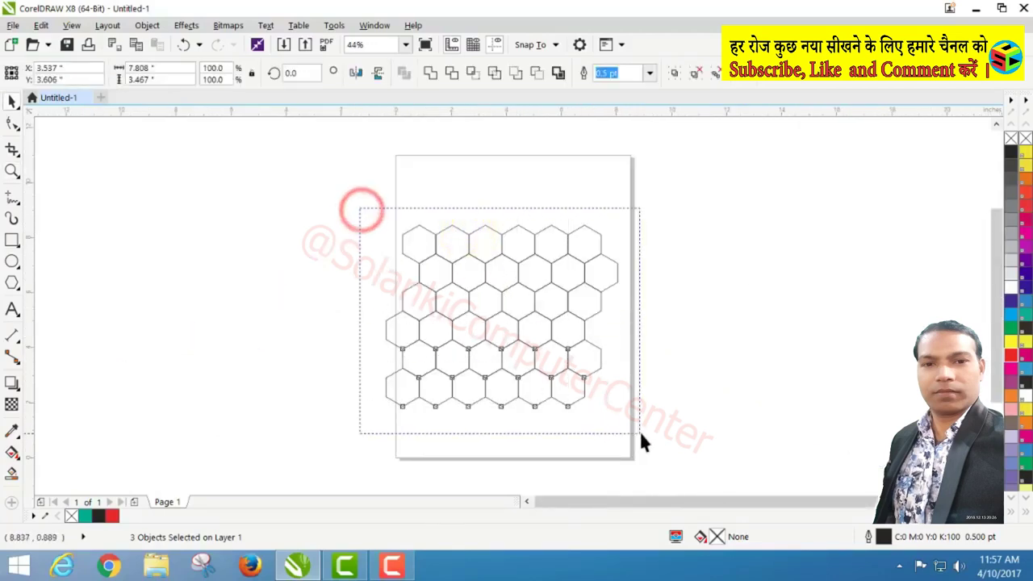
pyautogui.click(675, 75)
pyautogui.click(657, 218)
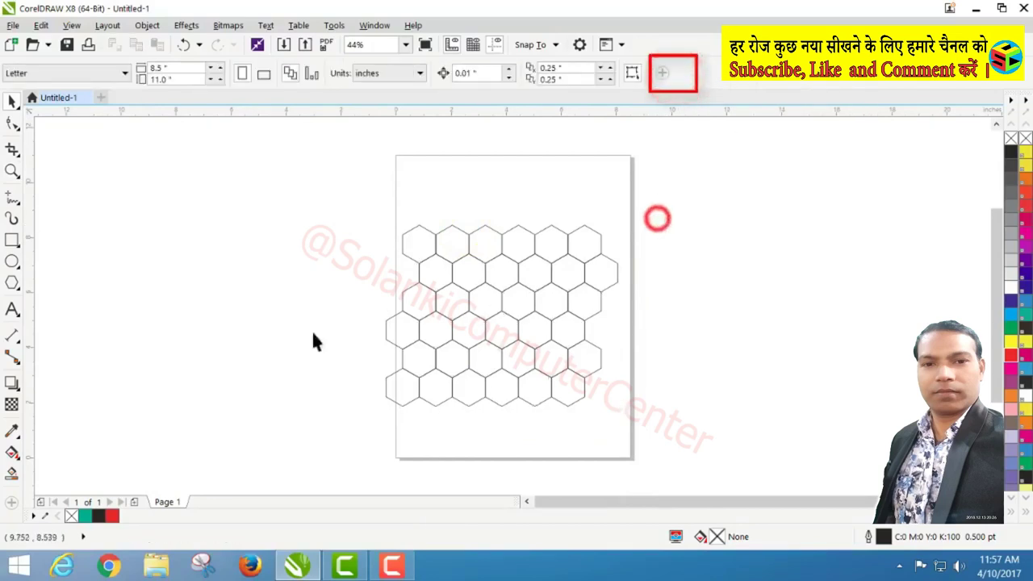
# Step: Draw a circle left of the page and centre it over a hexagon in the grid
pyautogui.click(12, 260)
pyautogui.moveTo(108, 236); pyautogui.dragTo(228, 365)
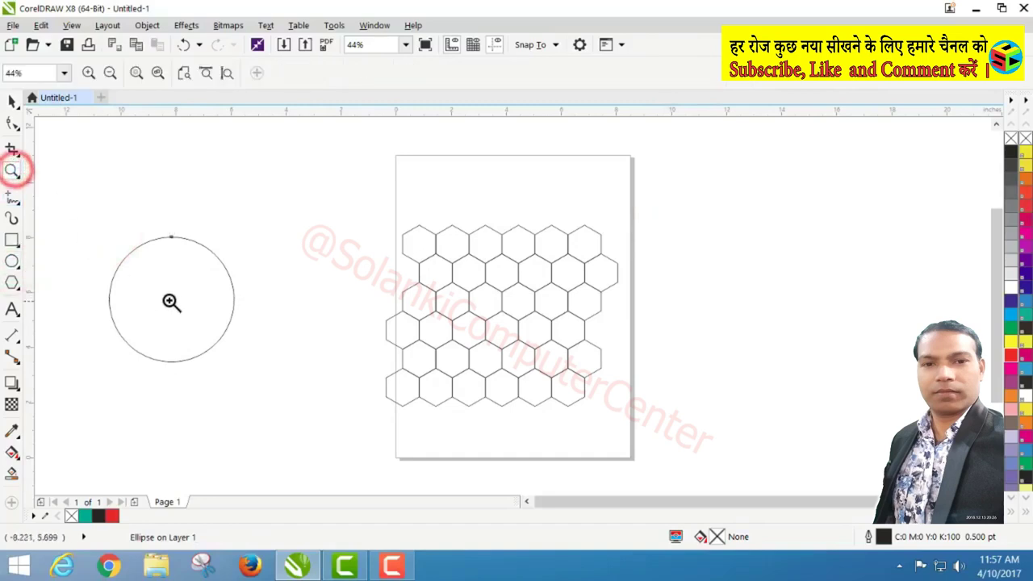
pyautogui.click(10, 102)
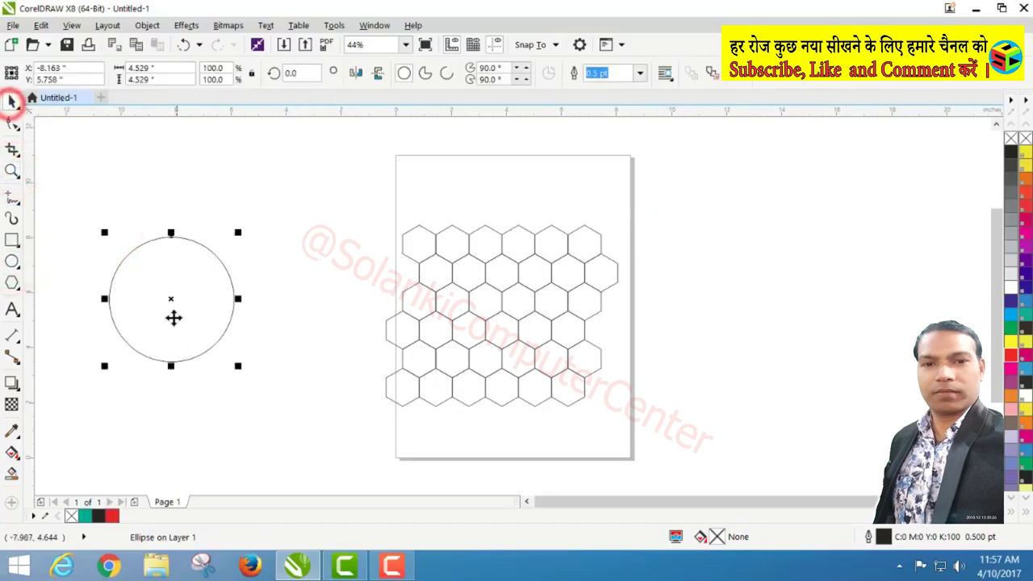
pyautogui.moveTo(173, 299); pyautogui.dragTo(502, 311)
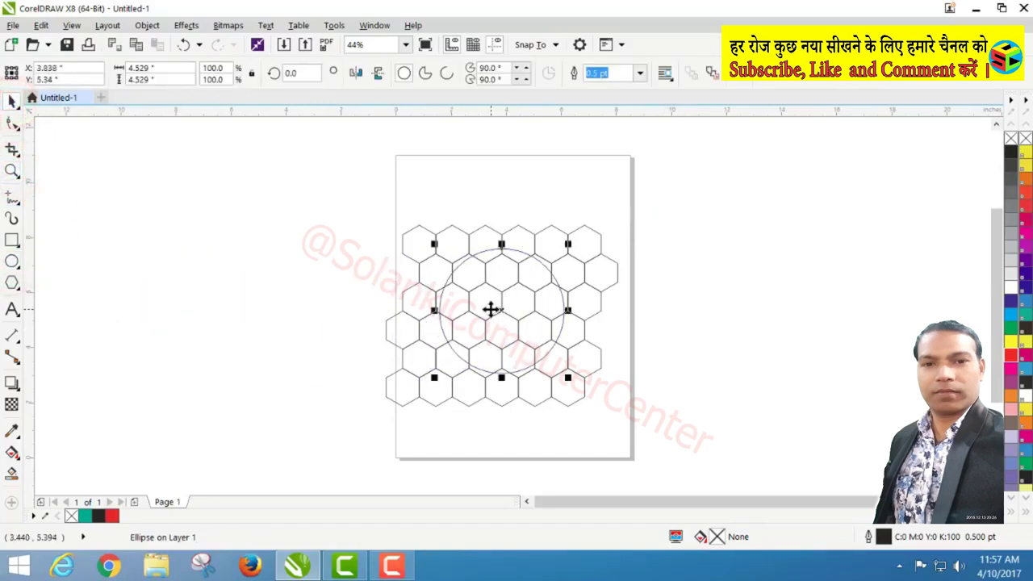
pyautogui.press('z')
pyautogui.moveTo(362, 212); pyautogui.dragTo(653, 420)
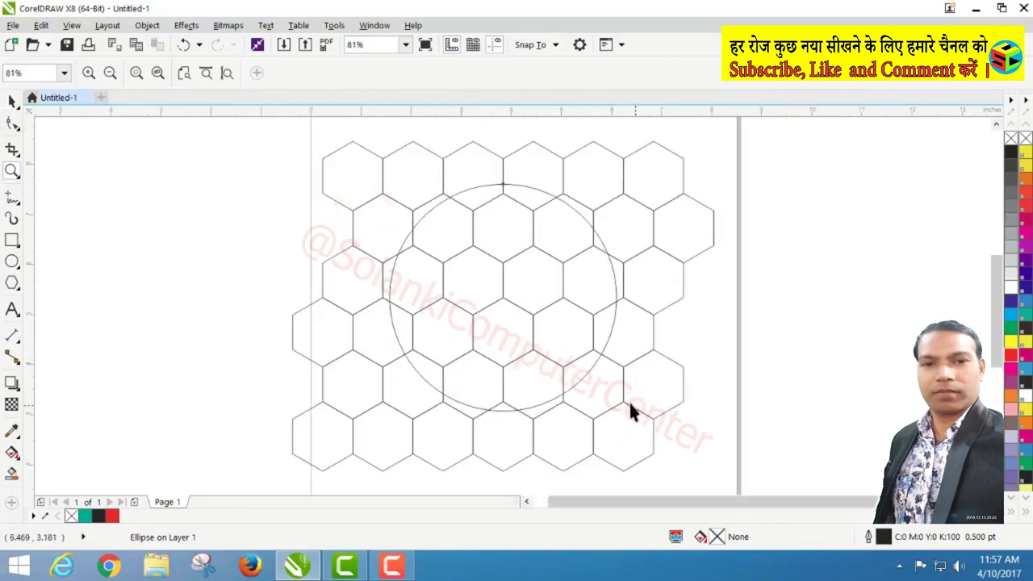
pyautogui.moveTo(503, 297); pyautogui.dragTo(487, 284)
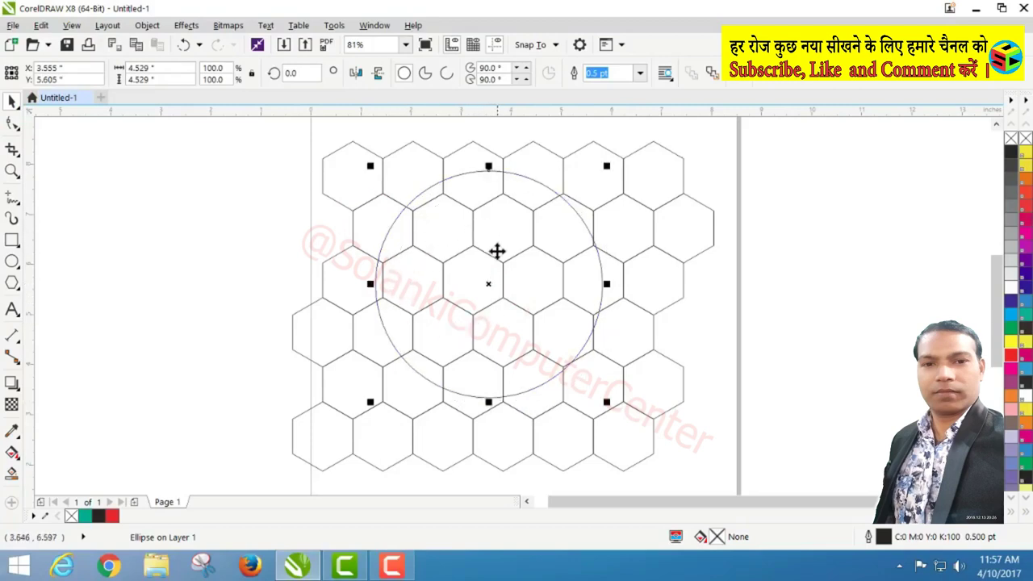
pyautogui.moveTo(489, 283); pyautogui.dragTo(473, 286)
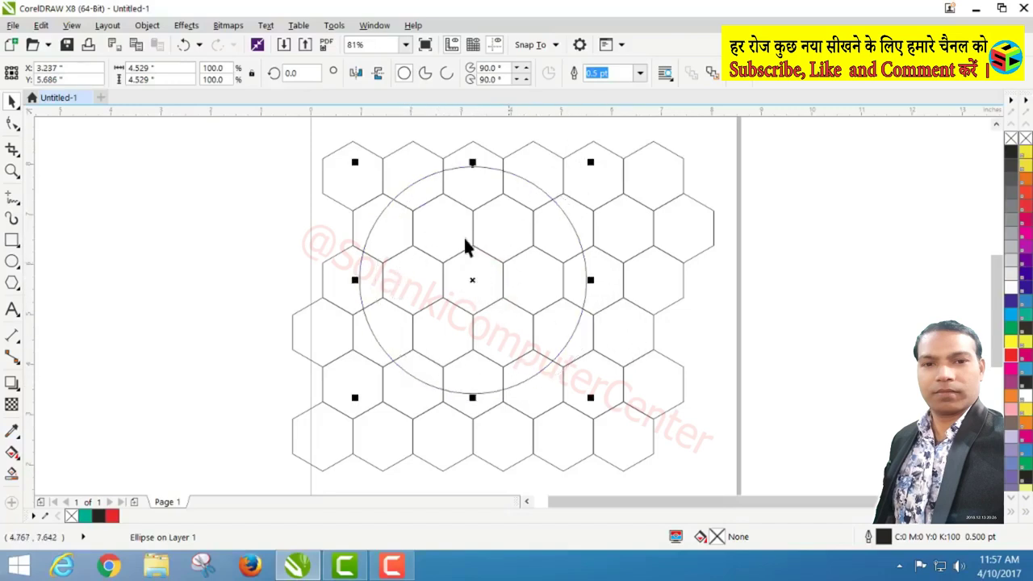
# Step: Apply a frozen Fish Eye lens to the circle from the Lens docker
pyautogui.click(369, 30)
pyautogui.moveTo(426, 225)
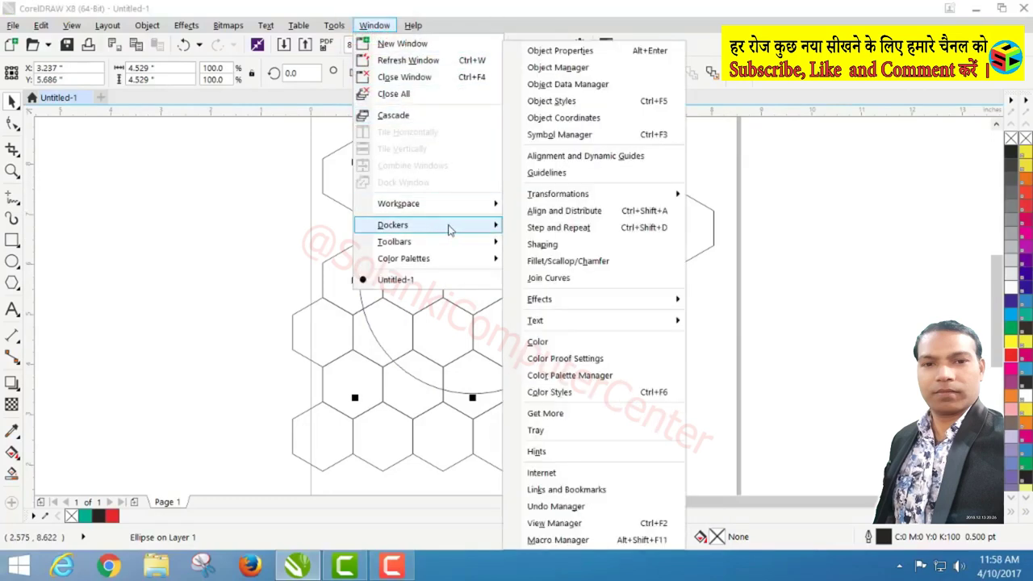
pyautogui.moveTo(565, 299)
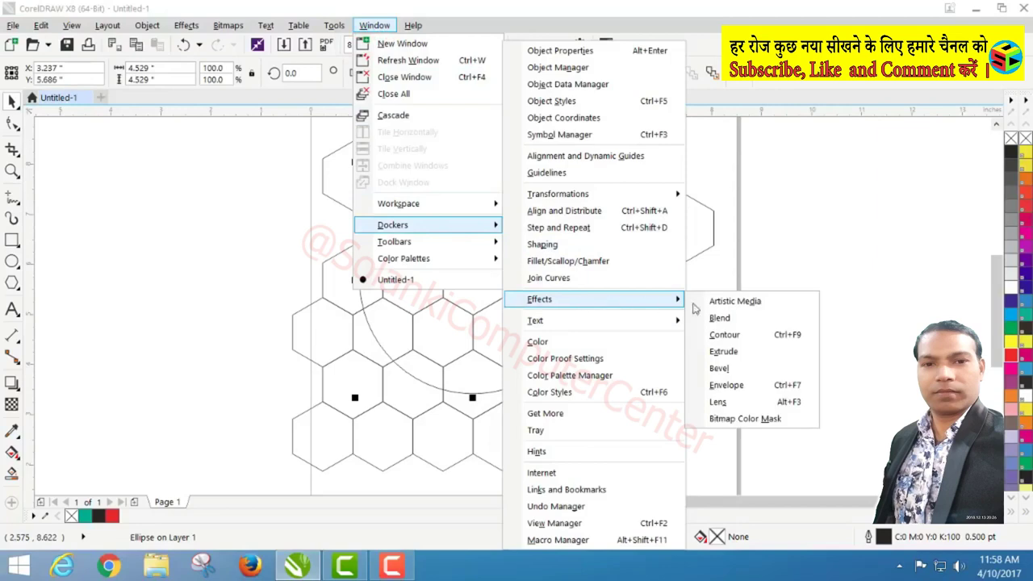
pyautogui.click(730, 407)
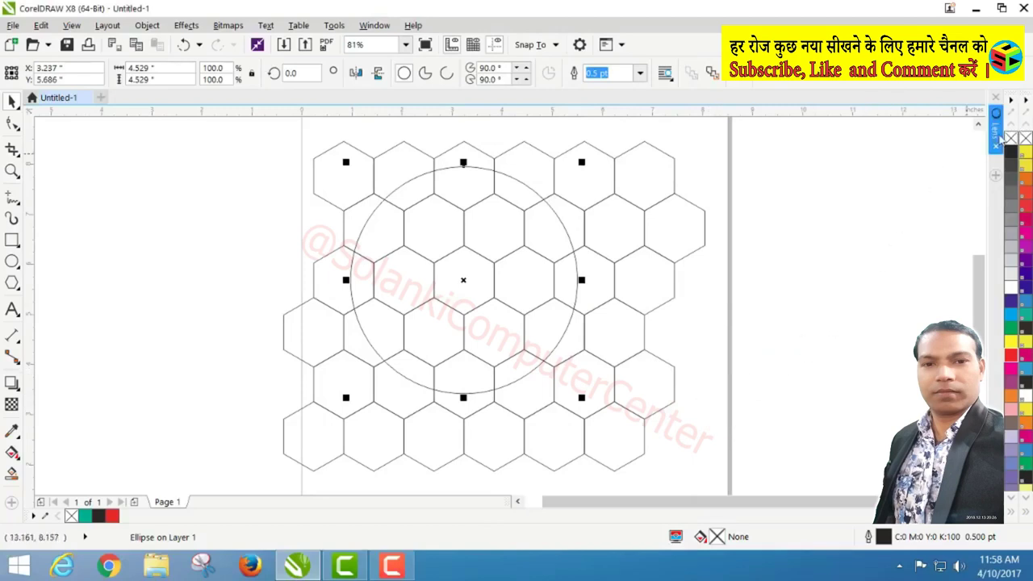
pyautogui.click(996, 137)
pyautogui.click(832, 178)
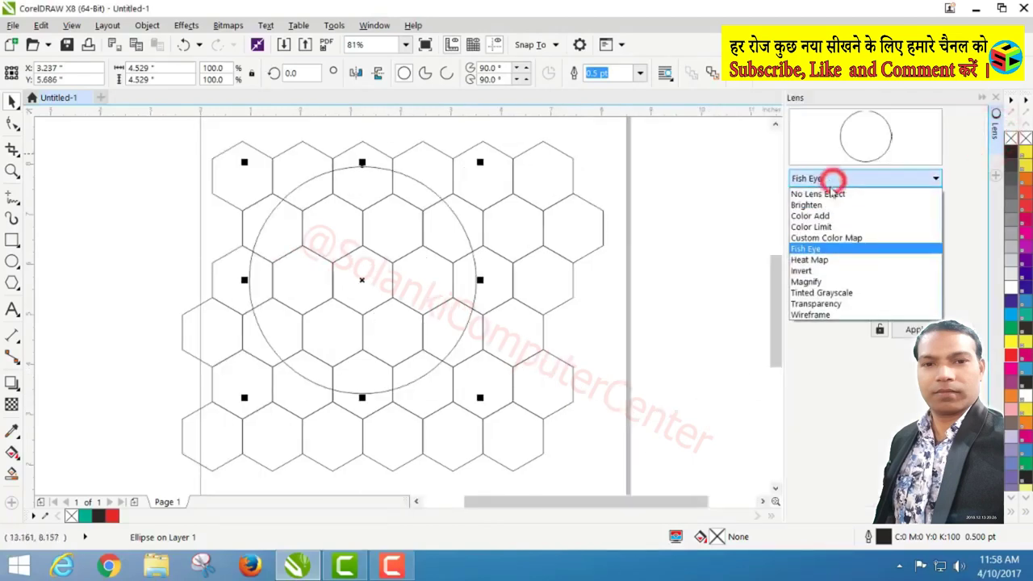
pyautogui.click(837, 250)
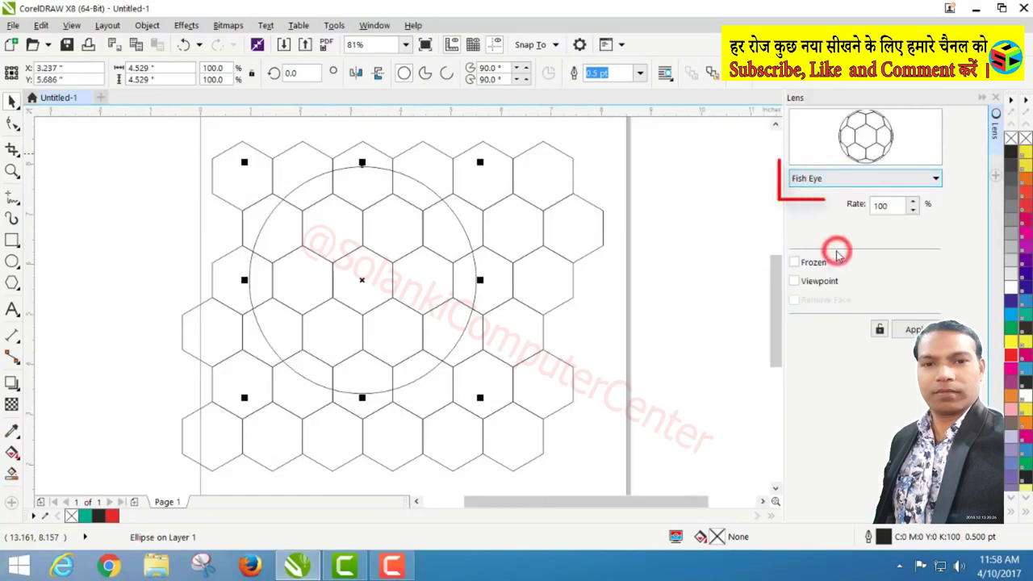
pyautogui.click(795, 263)
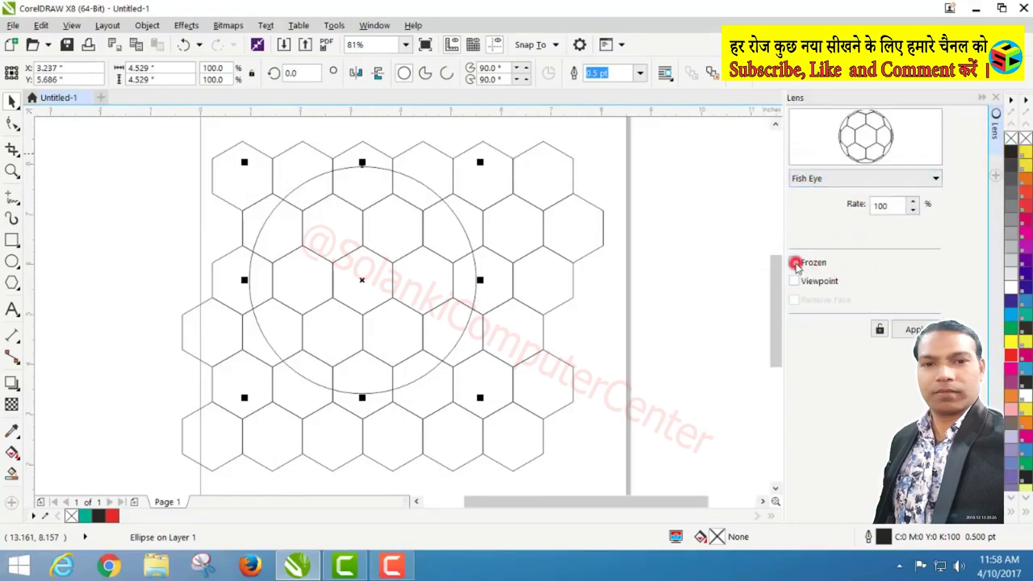
pyautogui.click(912, 330)
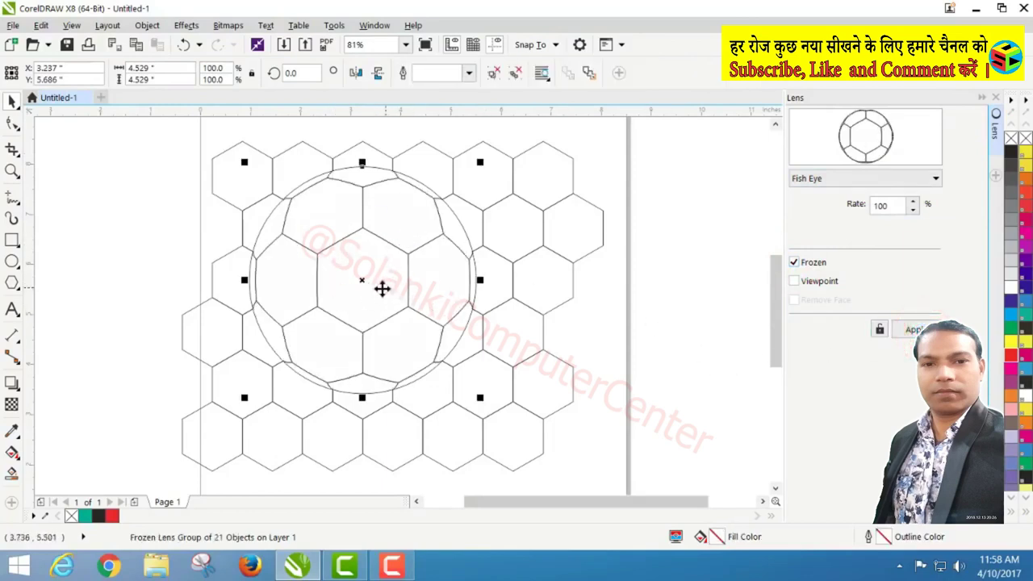
# Step: Pull the football off the hexagon grid, zoom out to the page, and collapse the Lens docker
pyautogui.moveTo(381, 289); pyautogui.dragTo(121, 302)
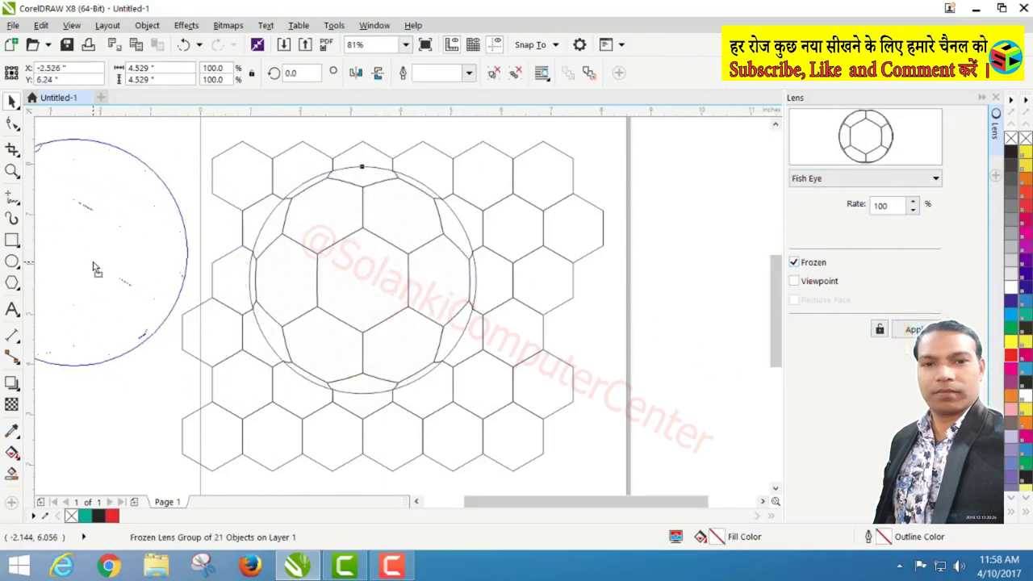
pyautogui.moveTo(526, 502); pyautogui.dragTo(479, 502)
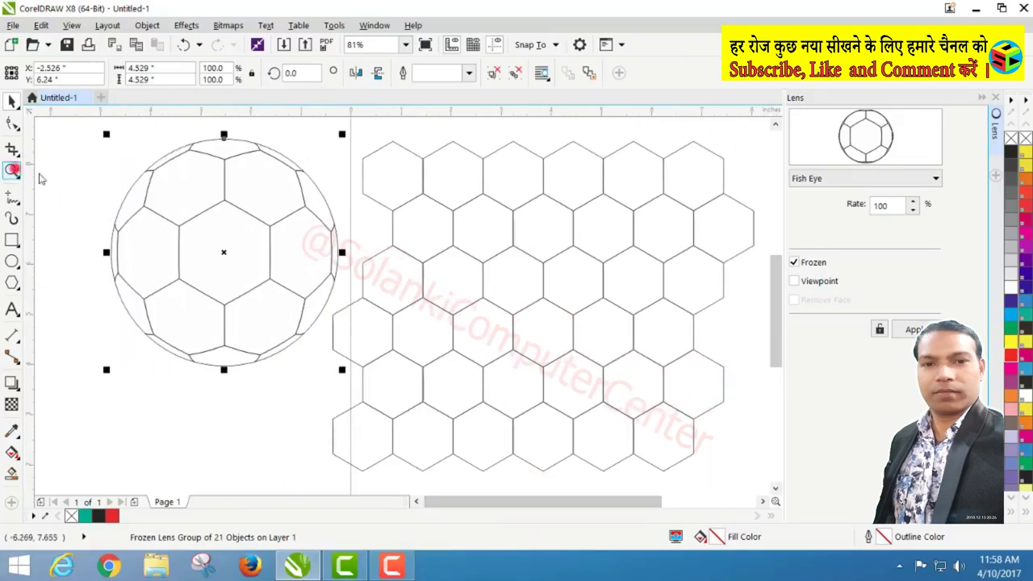
pyautogui.click(12, 170)
pyautogui.rightClick(272, 240)
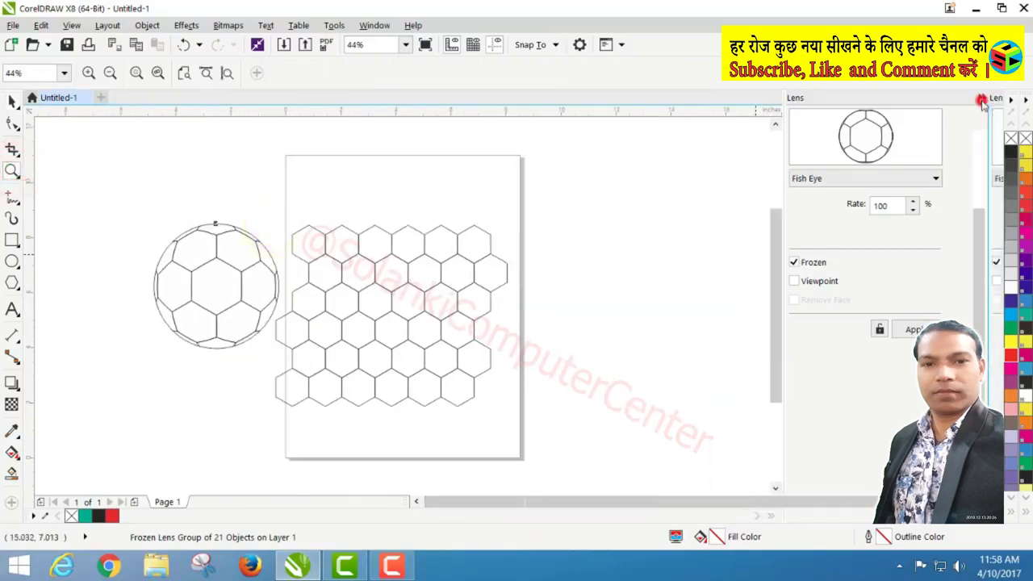
pyautogui.click(981, 99)
pyautogui.press('space')
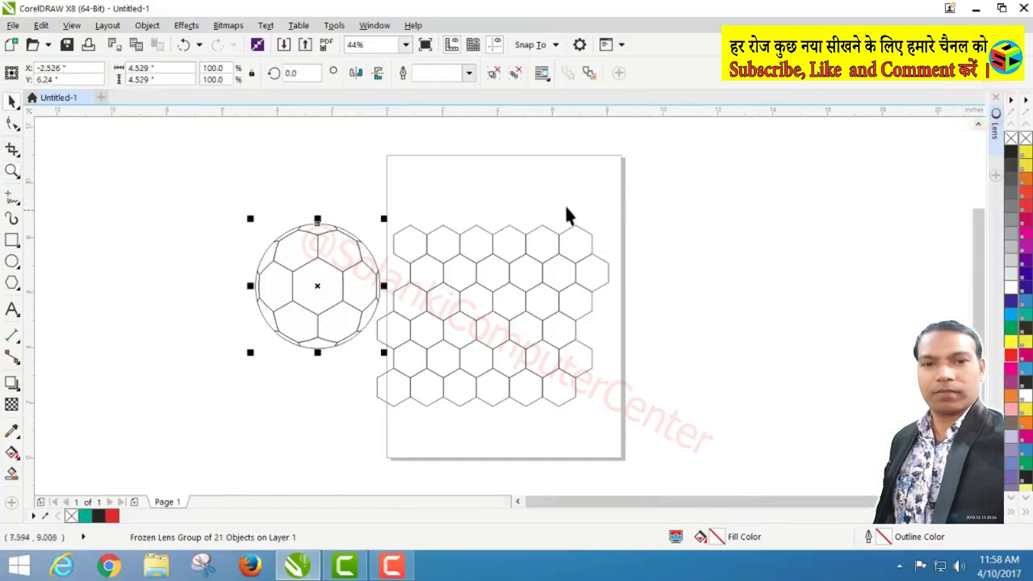
# Step: Move the hexagon grid off the page to the right and the football onto the page
pyautogui.moveTo(680, 195); pyautogui.dragTo(371, 433)
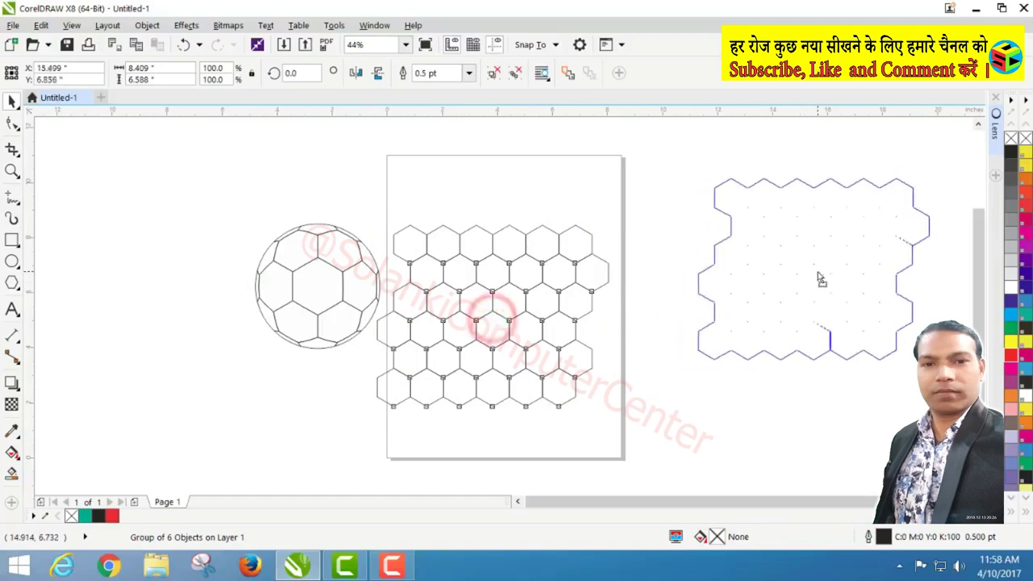
pyautogui.moveTo(491, 318); pyautogui.dragTo(818, 272)
pyautogui.moveTo(327, 301); pyautogui.dragTo(485, 298)
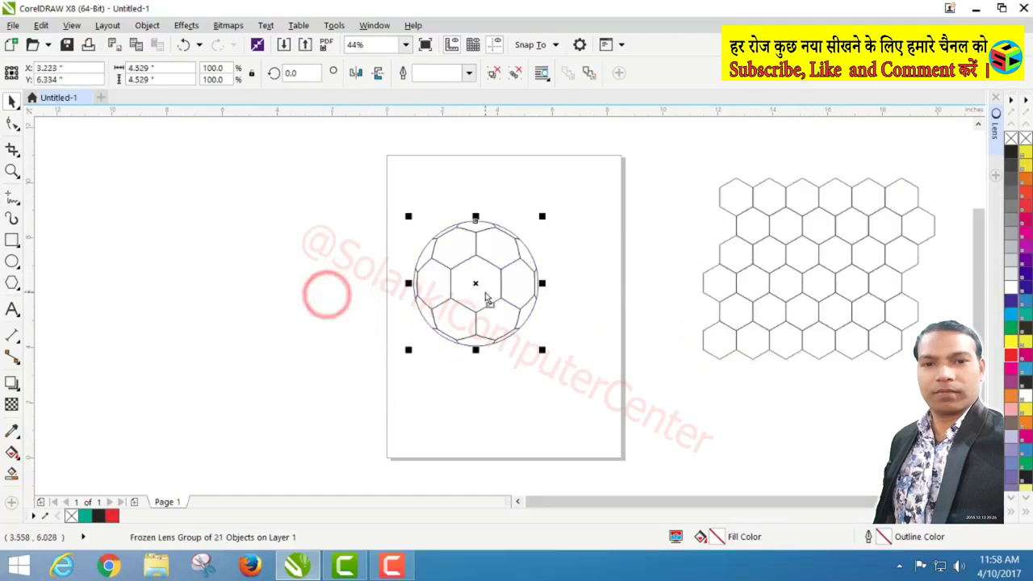
pyautogui.press('z')
pyautogui.moveTo(401, 205); pyautogui.dragTo(563, 357)
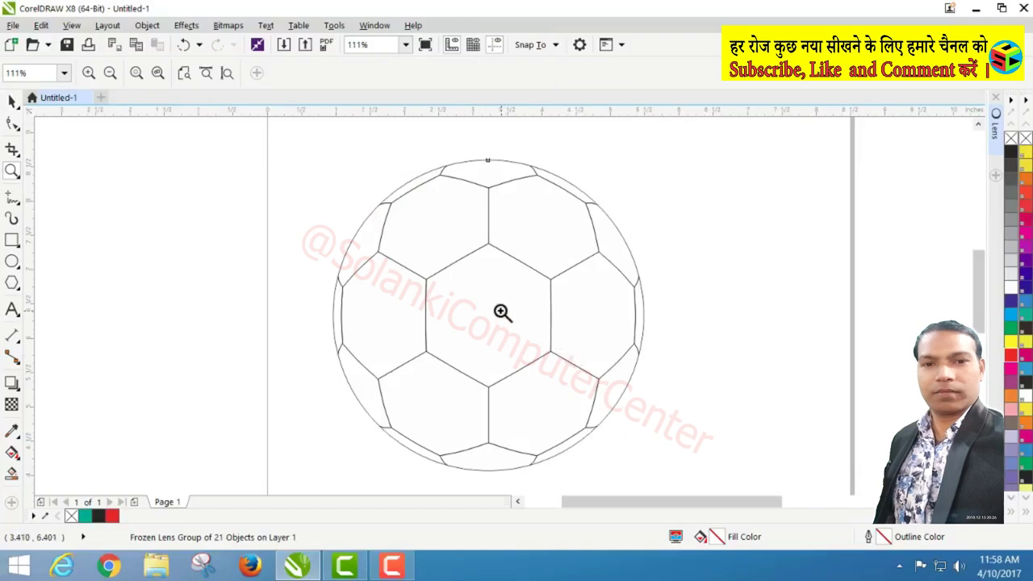
pyautogui.press('space')
pyautogui.hotkey('ctrl', 'z')
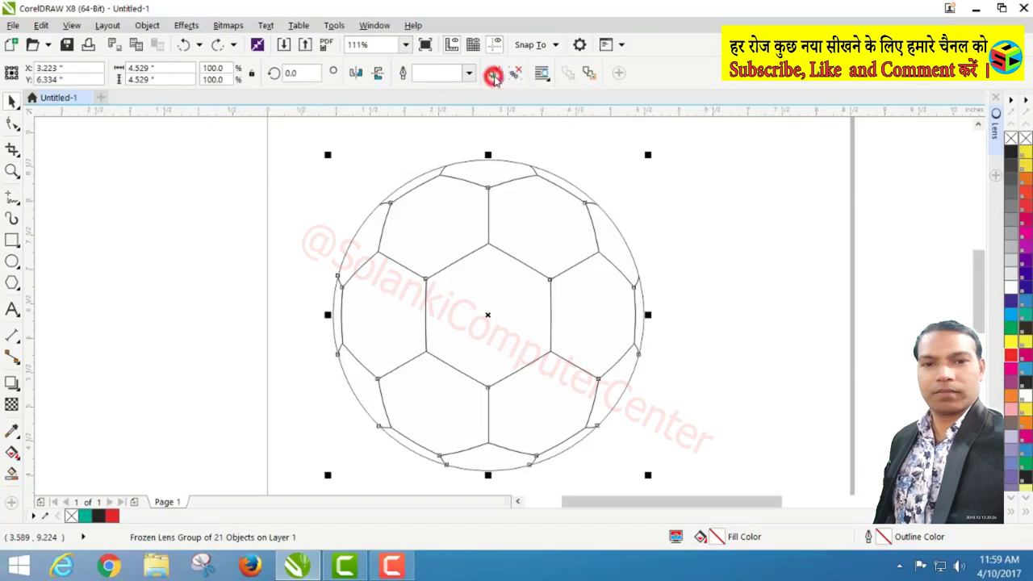
# Step: Ungroup the football and scale its outer circle down to about 91.9% (4.16 in)
pyautogui.click(493, 76)
pyautogui.click(634, 179)
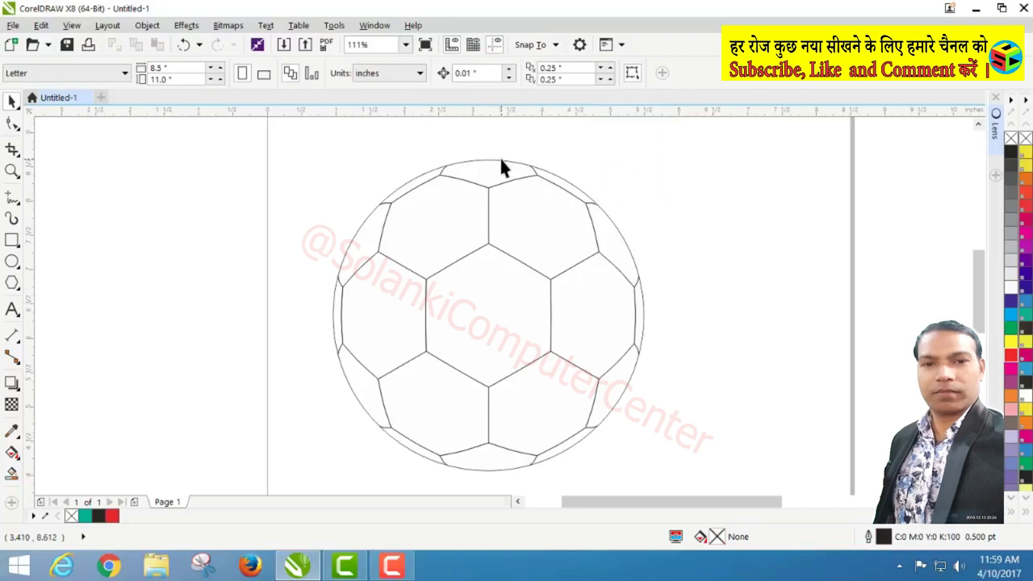
pyautogui.click(500, 162)
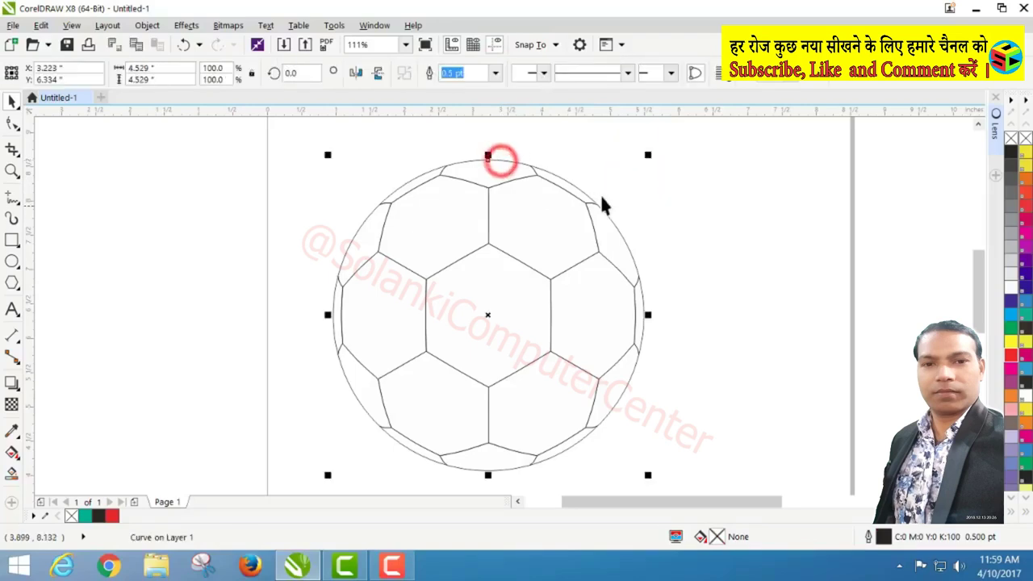
pyautogui.moveTo(648, 154); pyautogui.dragTo(645, 160)
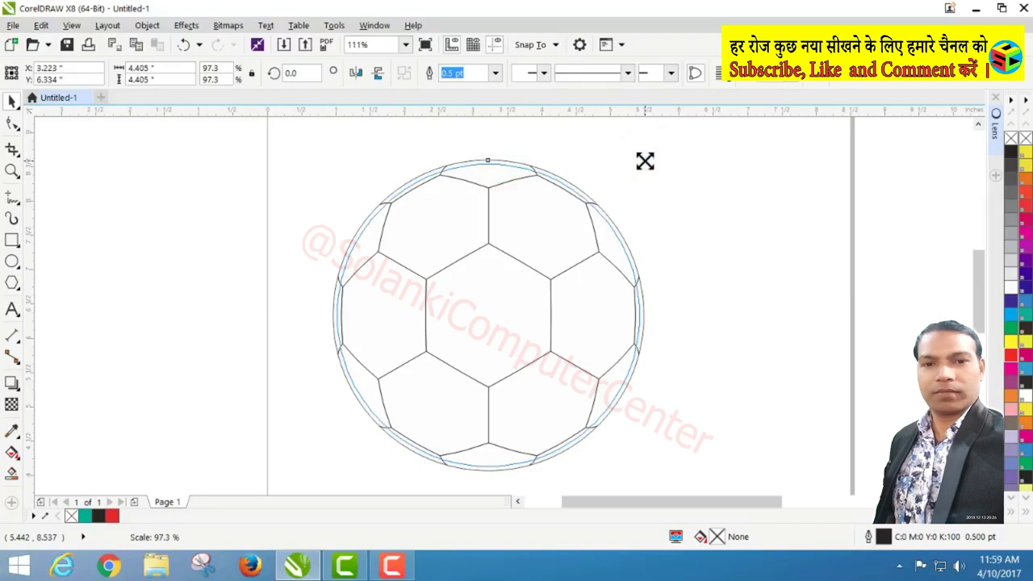
pyautogui.moveTo(645, 160); pyautogui.dragTo(641, 169)
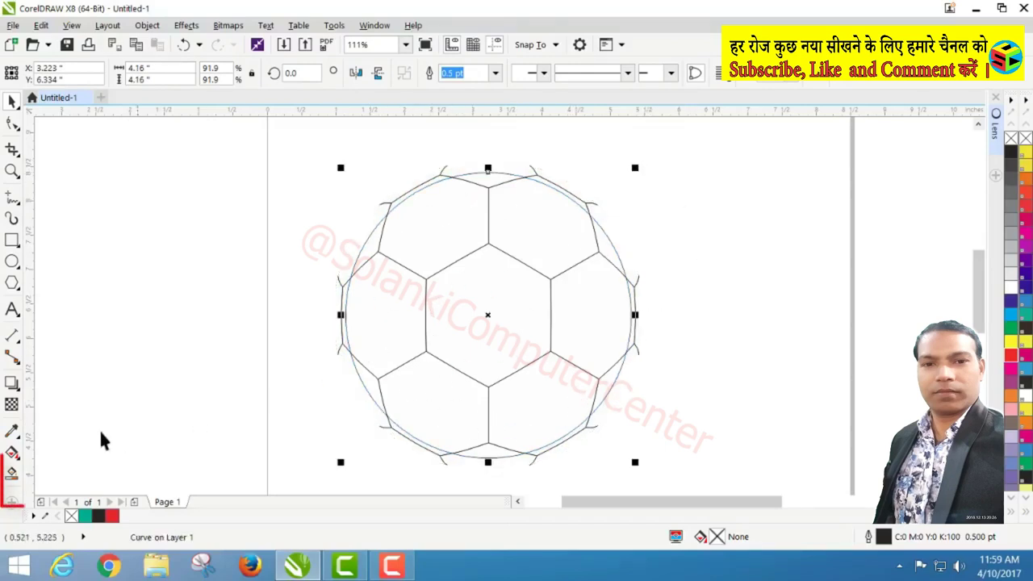
# Step: Smart-fill the left, top and right panels and edge slivers teal green, undoing stray fills
pyautogui.click(13, 476)
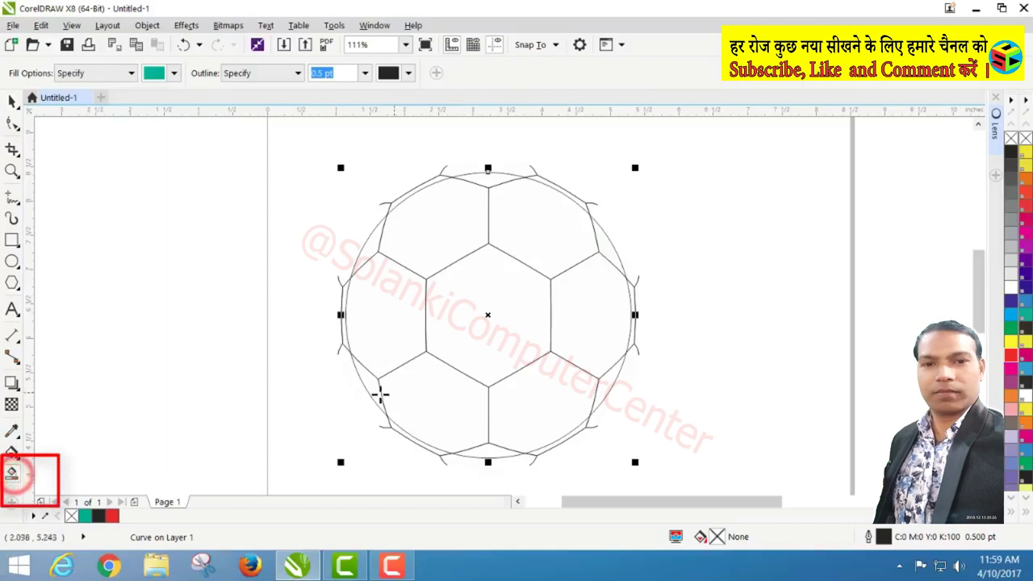
pyautogui.click(374, 390)
pyautogui.click(383, 355)
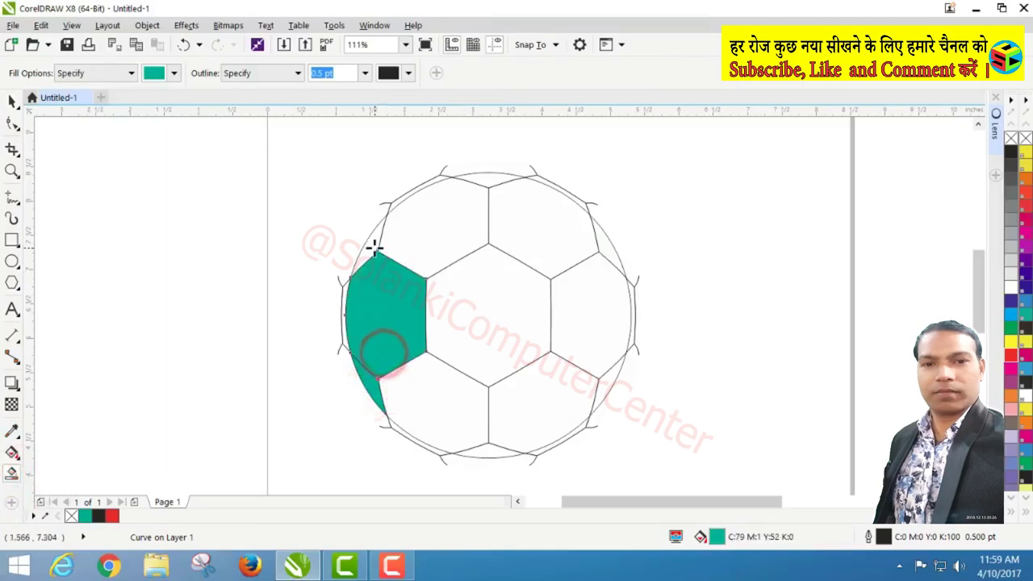
pyautogui.click(374, 241)
pyautogui.click(428, 241)
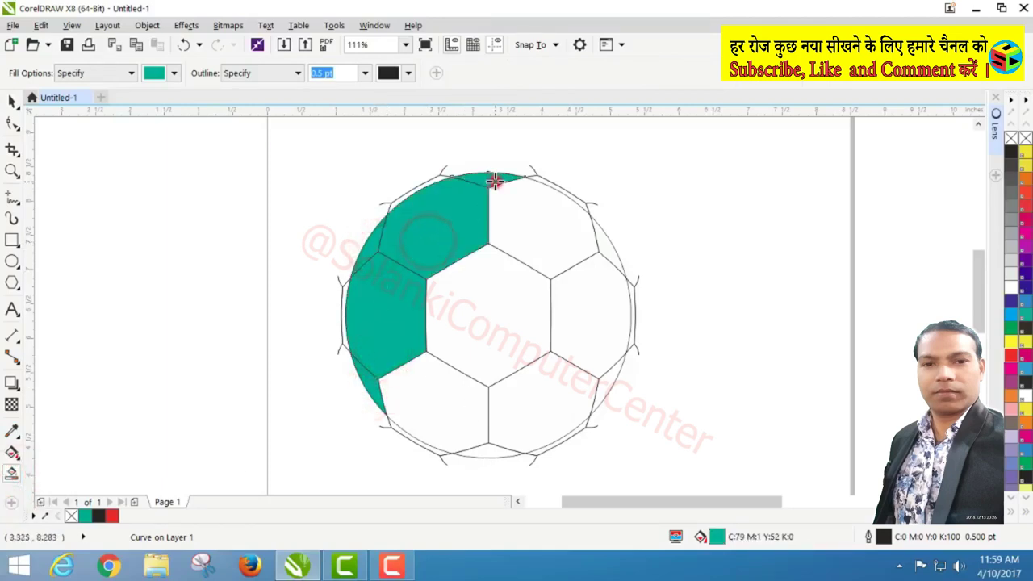
pyautogui.click(494, 176)
pyautogui.click(526, 220)
pyautogui.hotkey('ctrl', 'z')
pyautogui.hotkey('ctrl', 'z')
pyautogui.click(604, 251)
pyautogui.click(585, 250)
# Step: Fill the remaining lower, centre and right-side panels teal green, undoing the whole-ball fill
pyautogui.hotkey('ctrl', 'z')
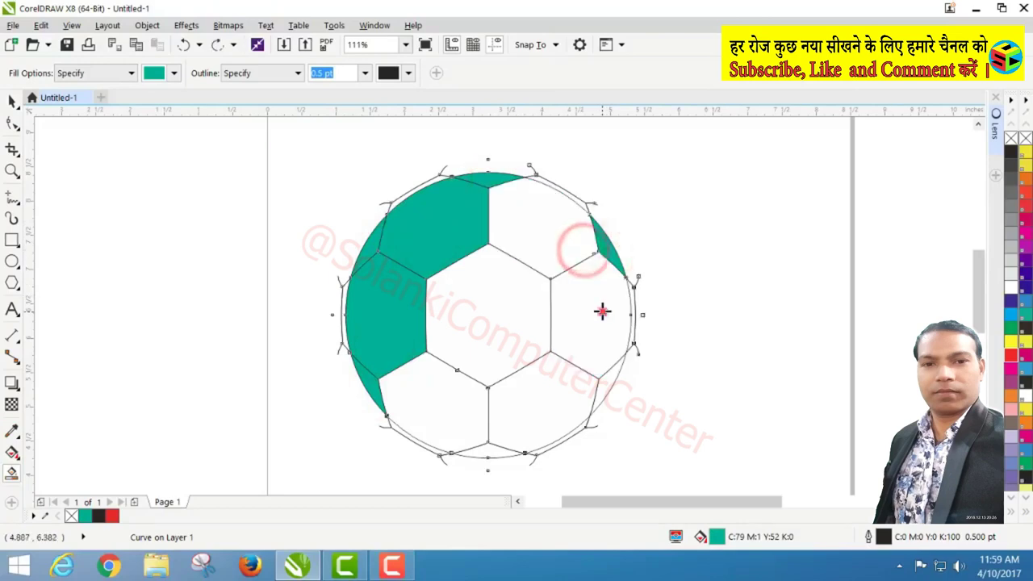
pyautogui.click(604, 309)
pyautogui.hotkey('ctrl', 'z')
pyautogui.click(561, 398)
pyautogui.click(450, 415)
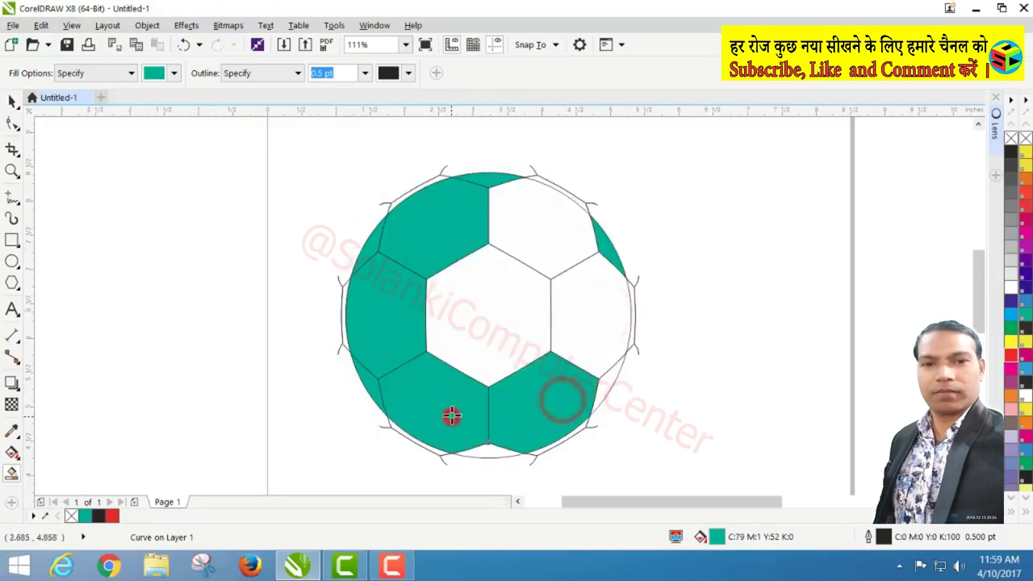
pyautogui.click(482, 353)
pyautogui.click(552, 239)
pyautogui.hotkey('ctrl', 'z')
pyautogui.click(601, 316)
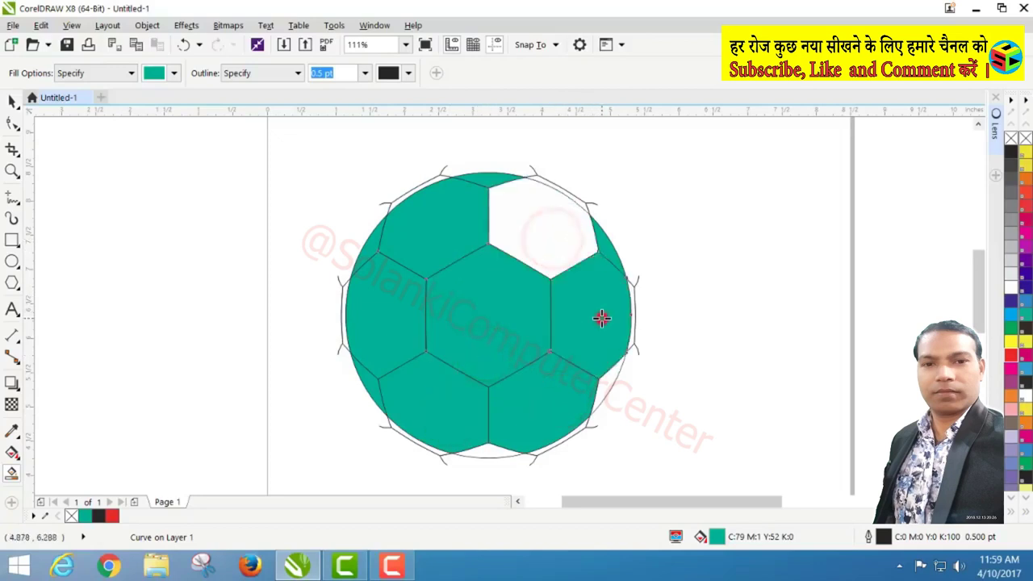
pyautogui.click(563, 246)
pyautogui.click(605, 381)
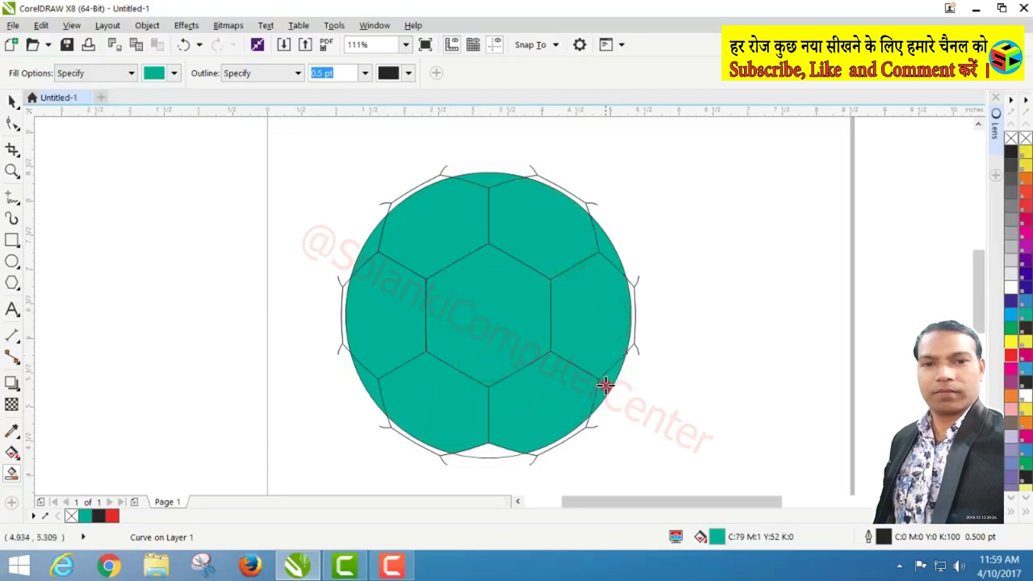
pyautogui.click(482, 450)
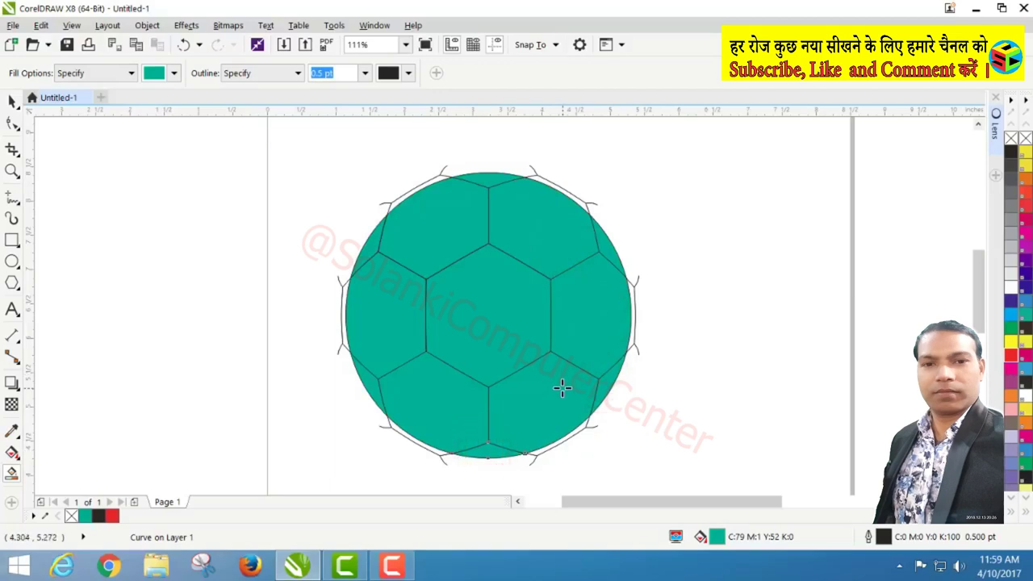
# Step: Move all thirteen green Smart Fill pieces to the left, clear of the outline ball
pyautogui.click(9, 101)
pyautogui.click(750, 237)
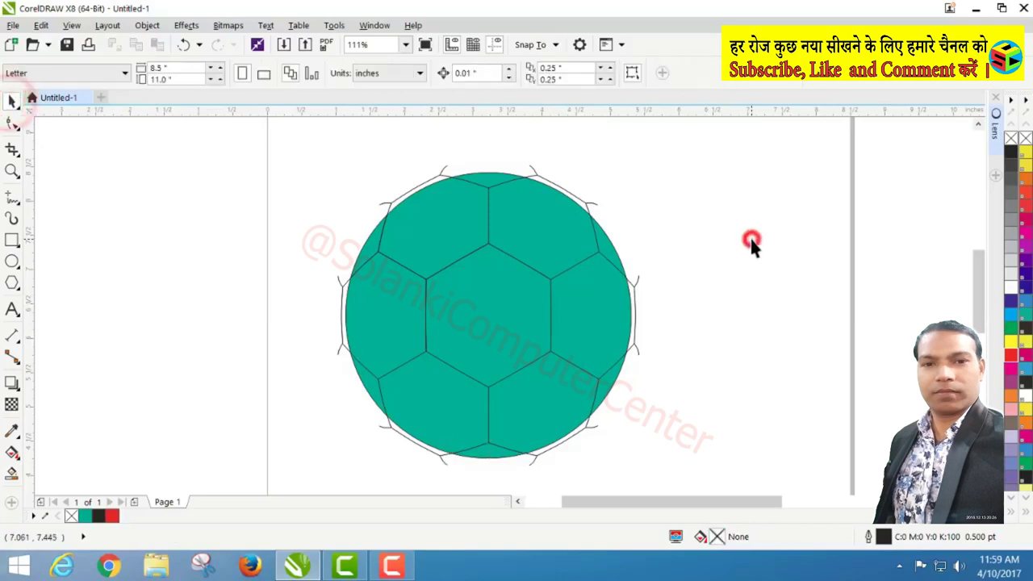
pyautogui.click(484, 183)
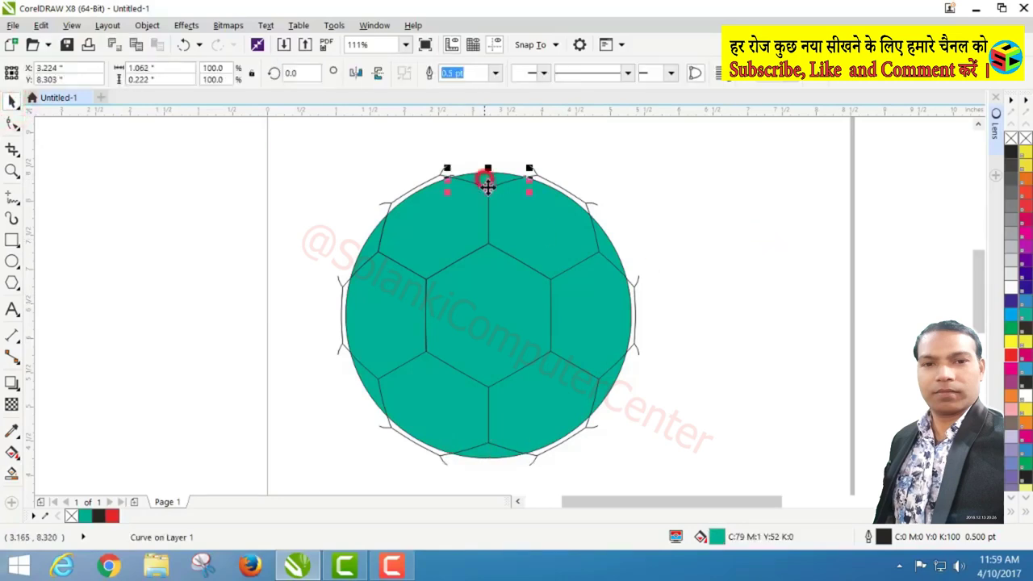
pyautogui.keyDown('shift'); pyautogui.click(464, 220); pyautogui.keyUp('shift')
pyautogui.keyDown('shift'); pyautogui.click(565, 226); pyautogui.keyUp('shift')
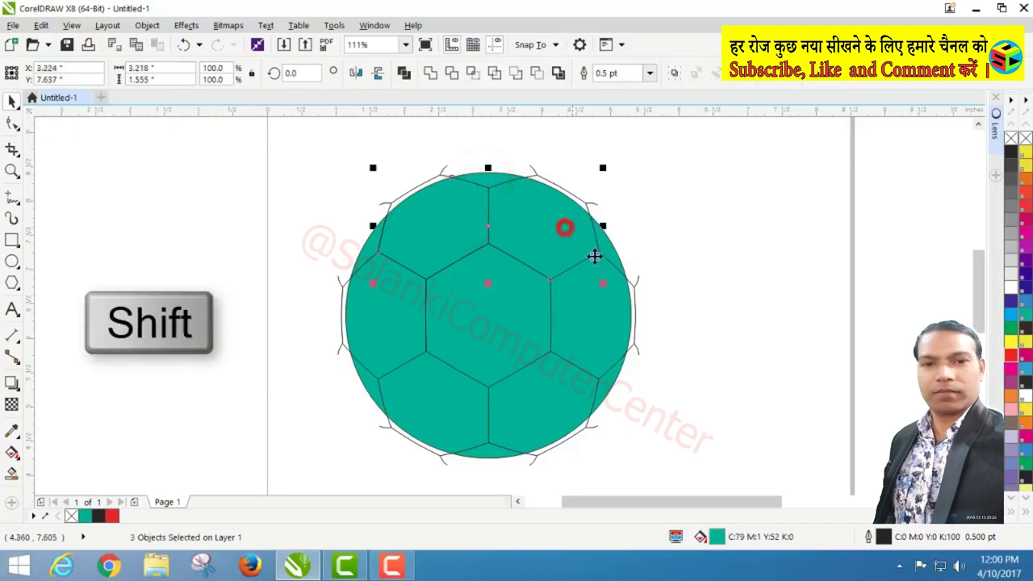
pyautogui.keyDown('shift'); pyautogui.click(605, 246); pyautogui.keyUp('shift')
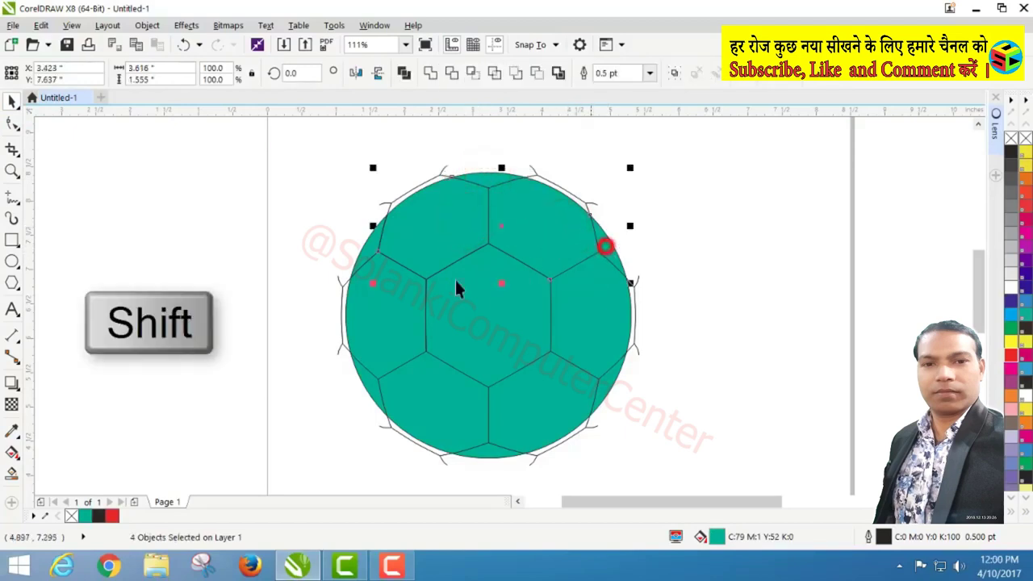
pyautogui.keyDown('shift'); pyautogui.click(362, 249); pyautogui.keyUp('shift')
pyautogui.keyDown('shift'); pyautogui.click(395, 310); pyautogui.keyUp('shift')
pyautogui.keyDown('shift'); pyautogui.click(480, 319); pyautogui.keyUp('shift')
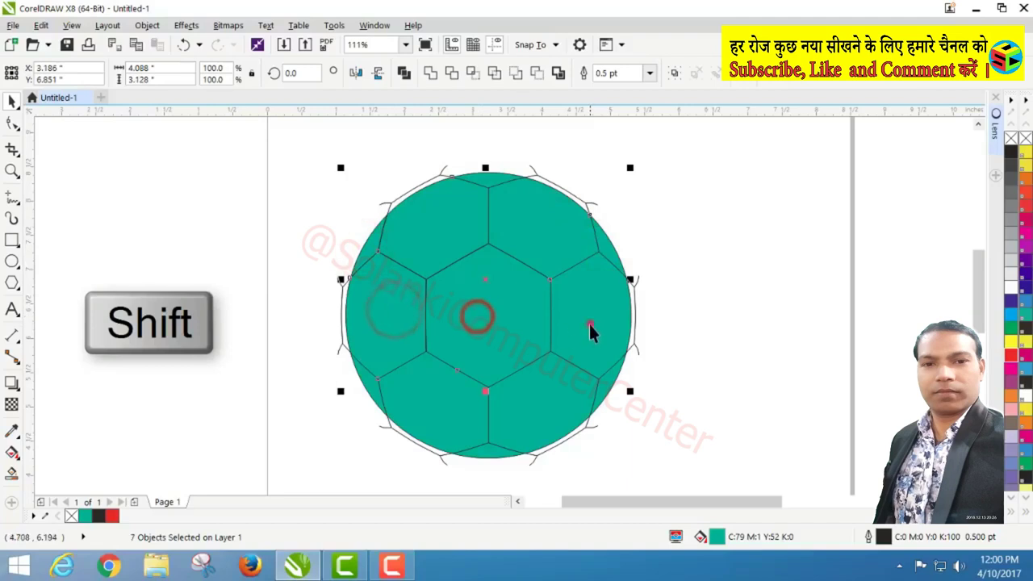
pyautogui.keyDown('shift'); pyautogui.click(590, 326); pyautogui.keyUp('shift')
pyautogui.keyDown('shift'); pyautogui.click(609, 384); pyautogui.keyUp('shift')
pyautogui.keyDown('shift'); pyautogui.click(543, 406); pyautogui.keyUp('shift')
pyautogui.keyDown('shift'); pyautogui.click(450, 410); pyautogui.keyUp('shift')
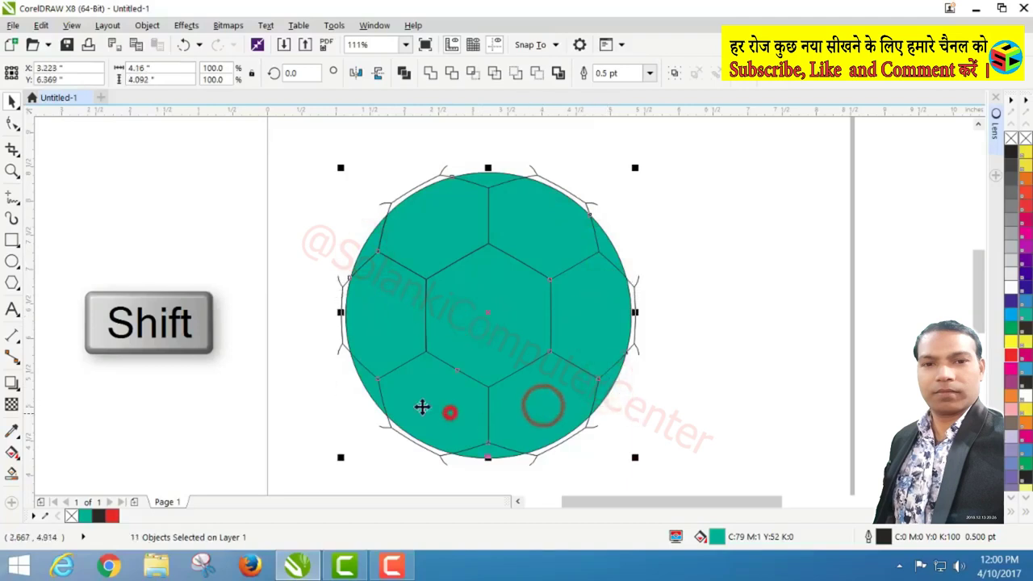
pyautogui.keyDown('shift'); pyautogui.click(368, 389); pyautogui.keyUp('shift')
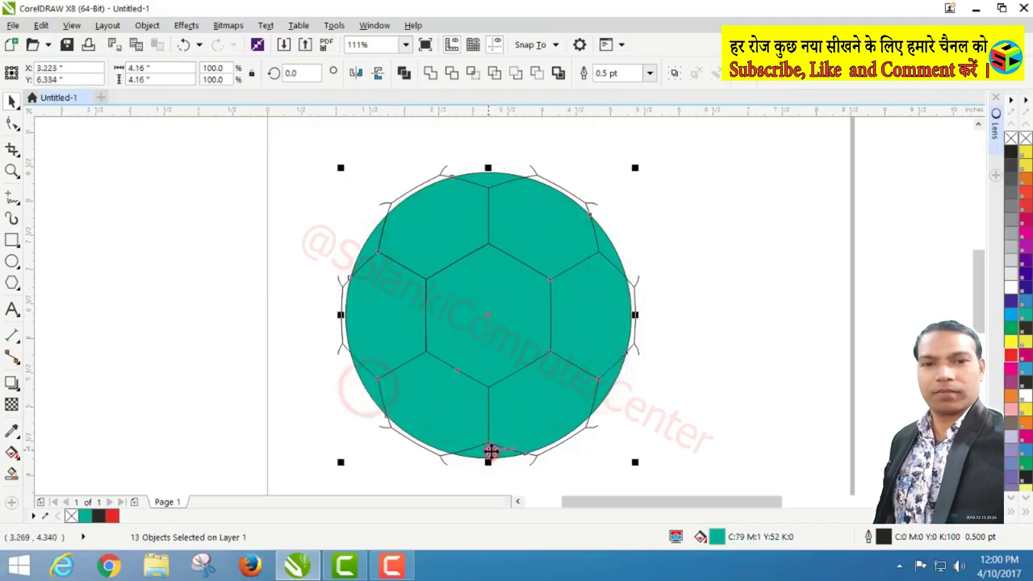
pyautogui.keyDown('shift'); pyautogui.click(489, 456); pyautogui.keyUp('shift')
pyautogui.moveTo(489, 318)
pyautogui.mouseDown()
pyautogui.moveTo(327, 326)
pyautogui.moveTo(176, 294)
pyautogui.mouseUp()
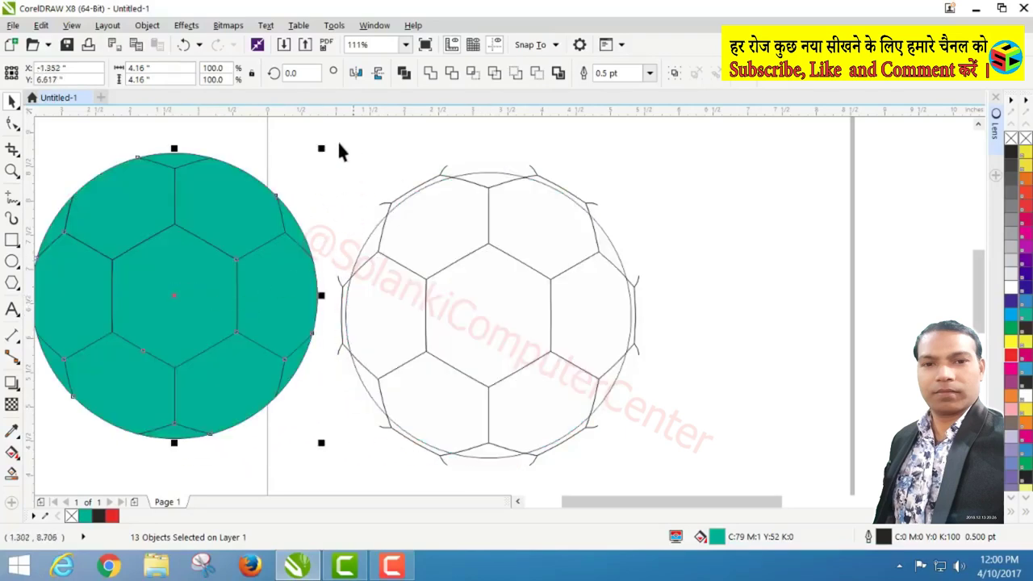
# Step: Delete the leftover uncoloured outline ball and zoom out to the whole page
pyautogui.moveTo(330, 136); pyautogui.dragTo(675, 477)
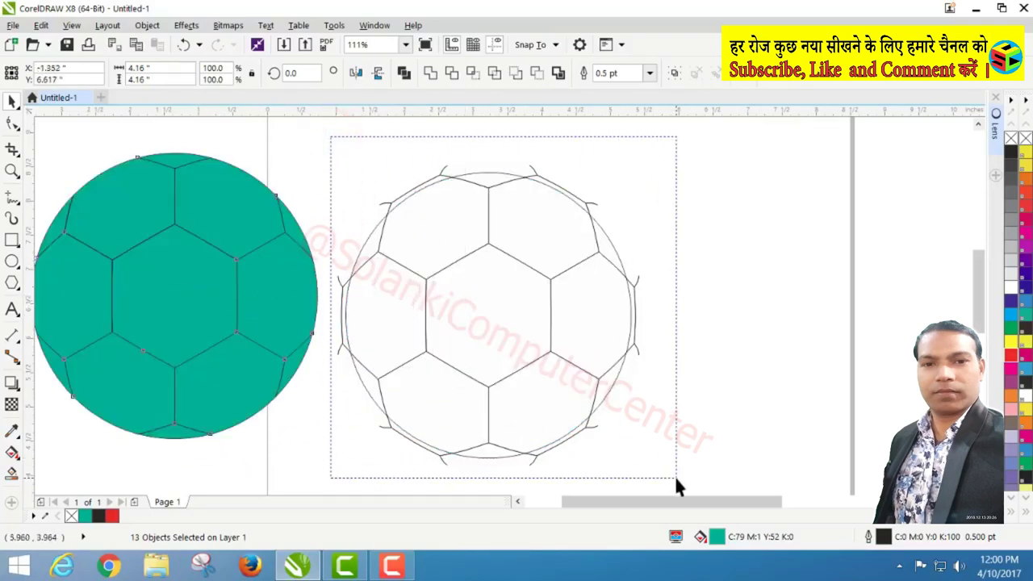
pyautogui.press('Delete')
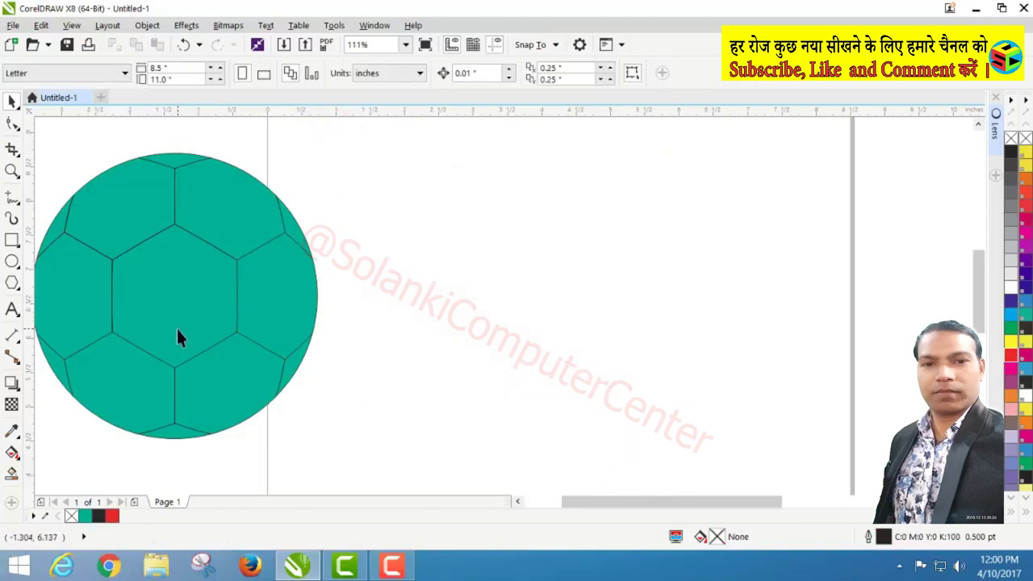
pyautogui.hotkey('shift', 'F4')
# Step: Move the football onto the page and zoom in around it
pyautogui.press('space')
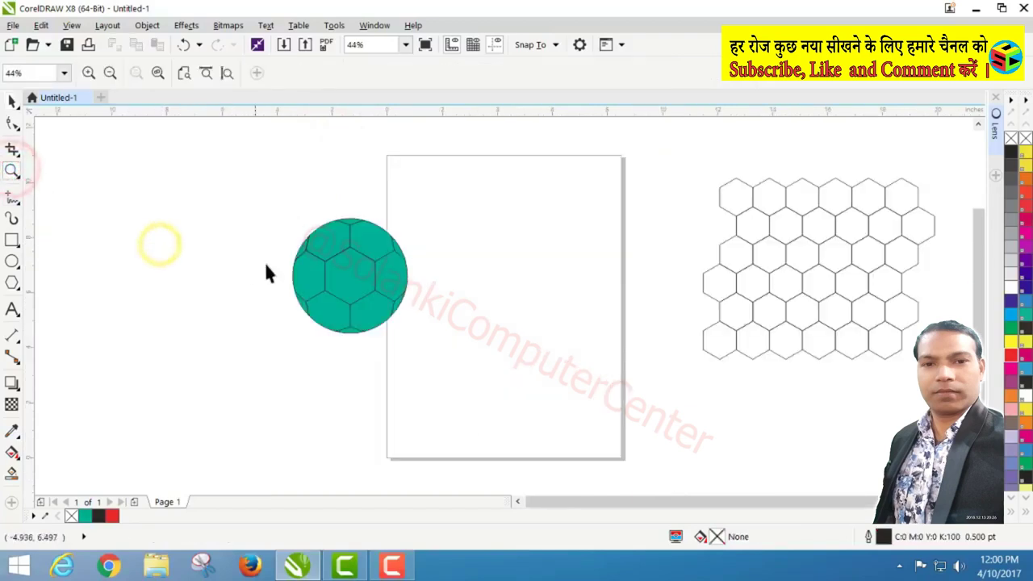
pyautogui.moveTo(263, 201); pyautogui.dragTo(425, 343)
pyautogui.moveTo(357, 293); pyautogui.dragTo(475, 287)
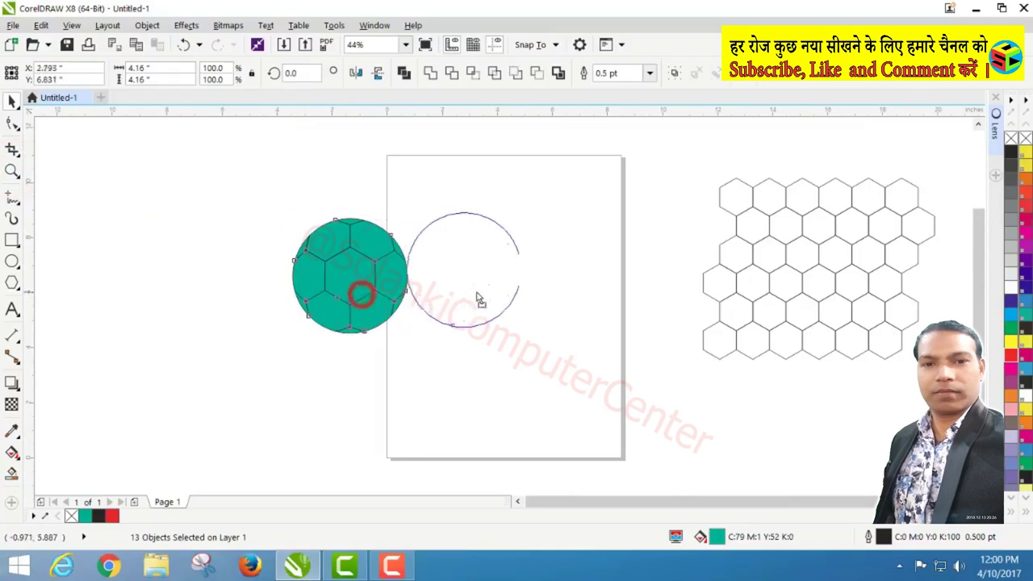
pyautogui.press('z')
pyautogui.moveTo(395, 206); pyautogui.dragTo(549, 350)
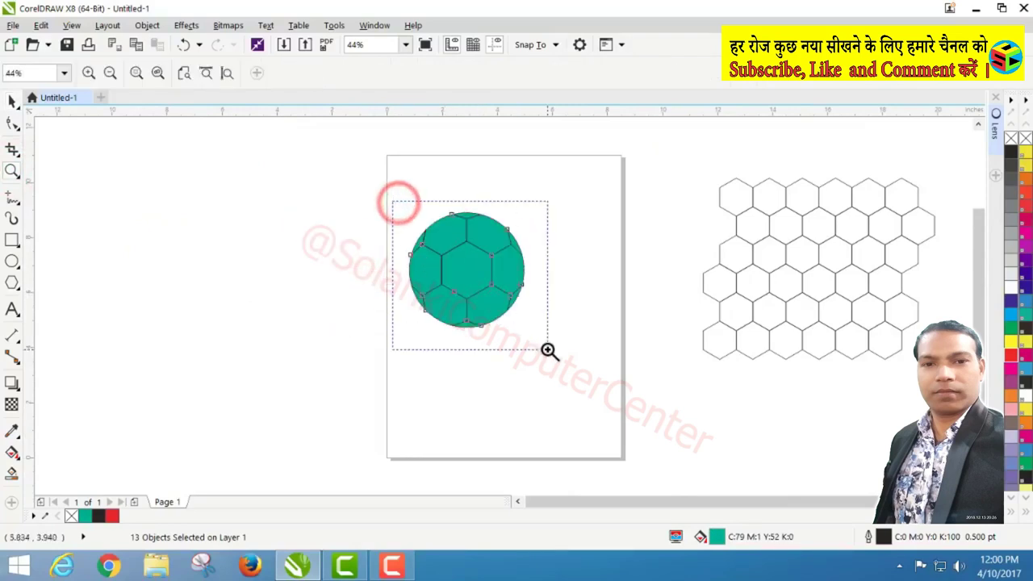
pyautogui.press('space')
pyautogui.click(693, 225)
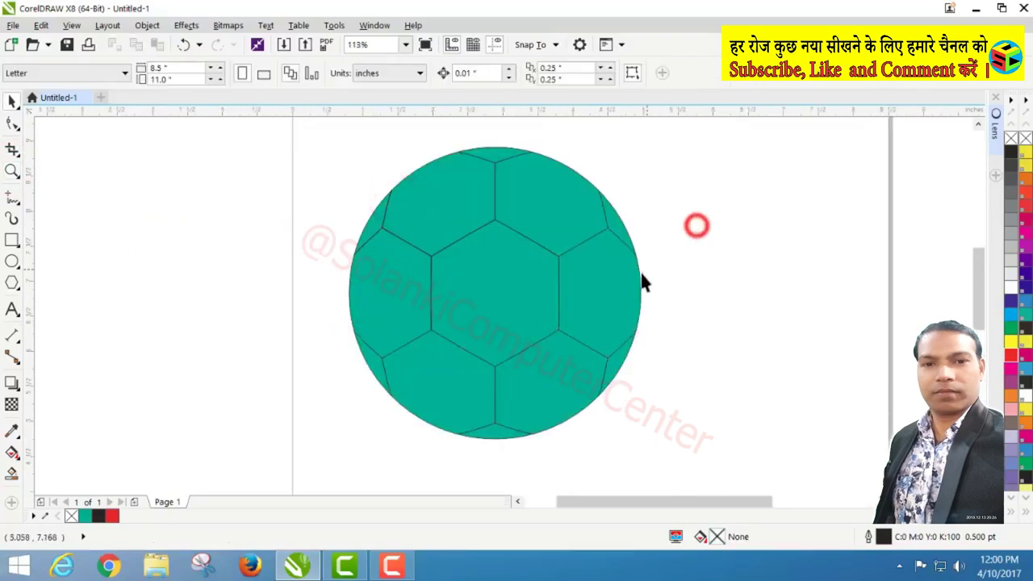
# Step: Fill the centre, left, right and lower-right hexagons red, blue, yellow and orange
pyautogui.click(501, 277)
pyautogui.click(99, 516)
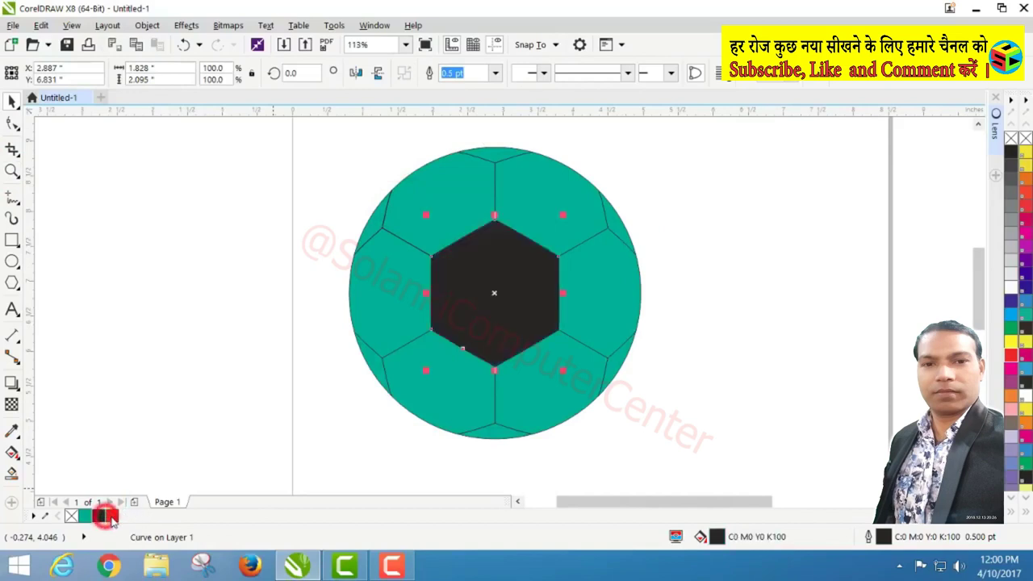
pyautogui.click(112, 516)
pyautogui.click(424, 310)
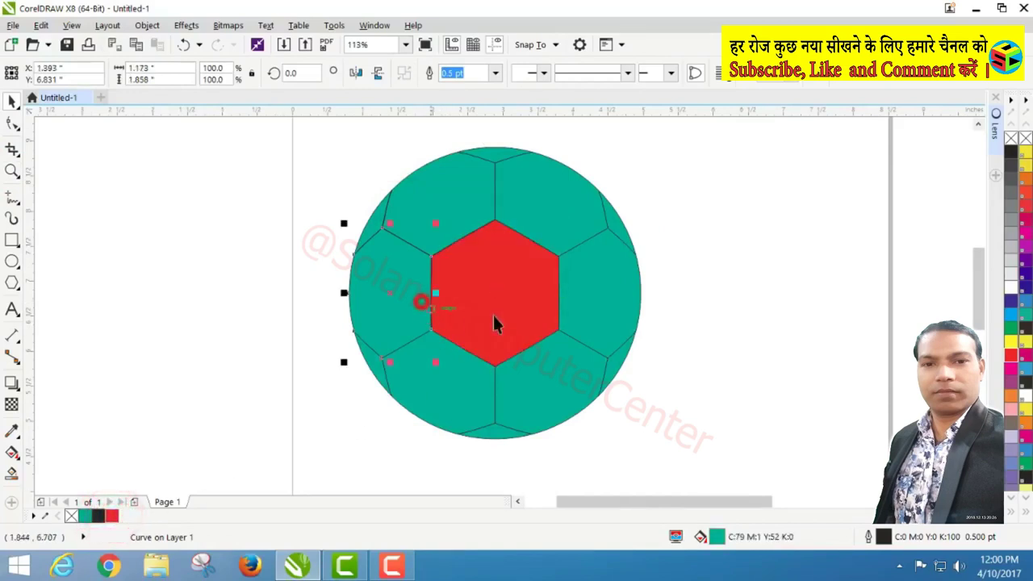
pyautogui.click(610, 296)
pyautogui.click(1010, 340)
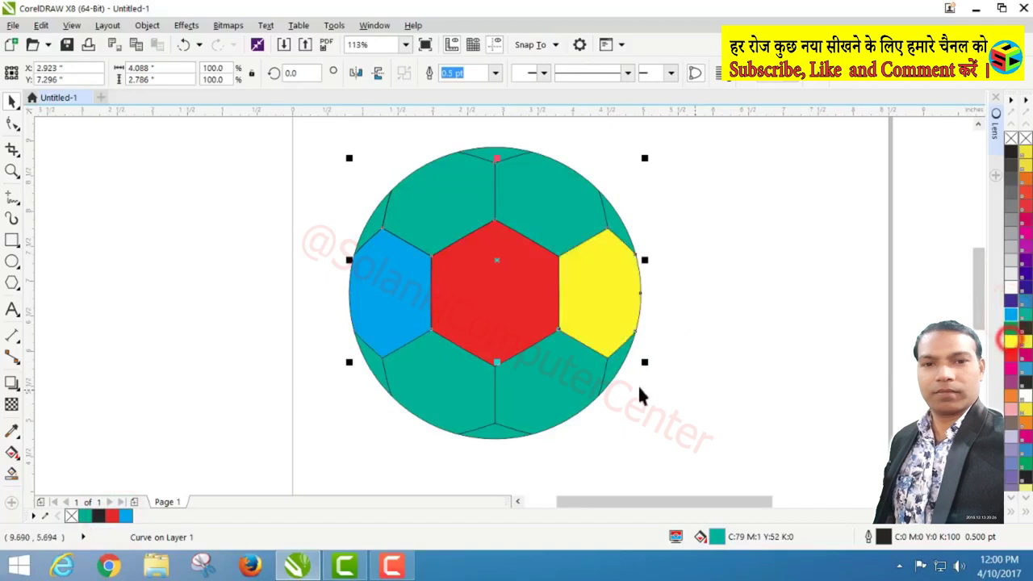
pyautogui.click(563, 369)
pyautogui.click(1013, 389)
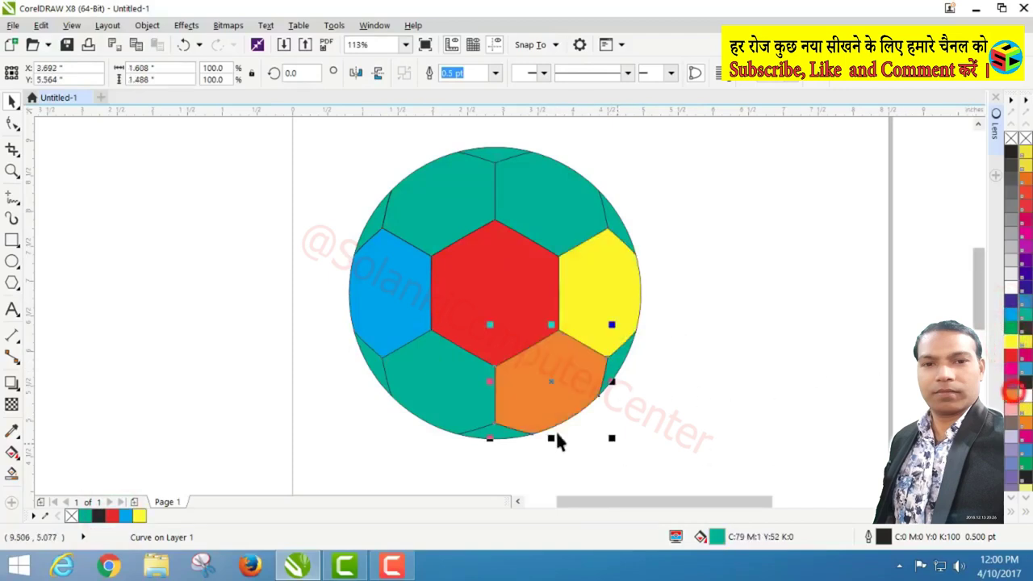
# Step: Fill the lower-left, upper-left and upper-right hexagons black, magenta and purple
pyautogui.click(463, 402)
pyautogui.click(1009, 162)
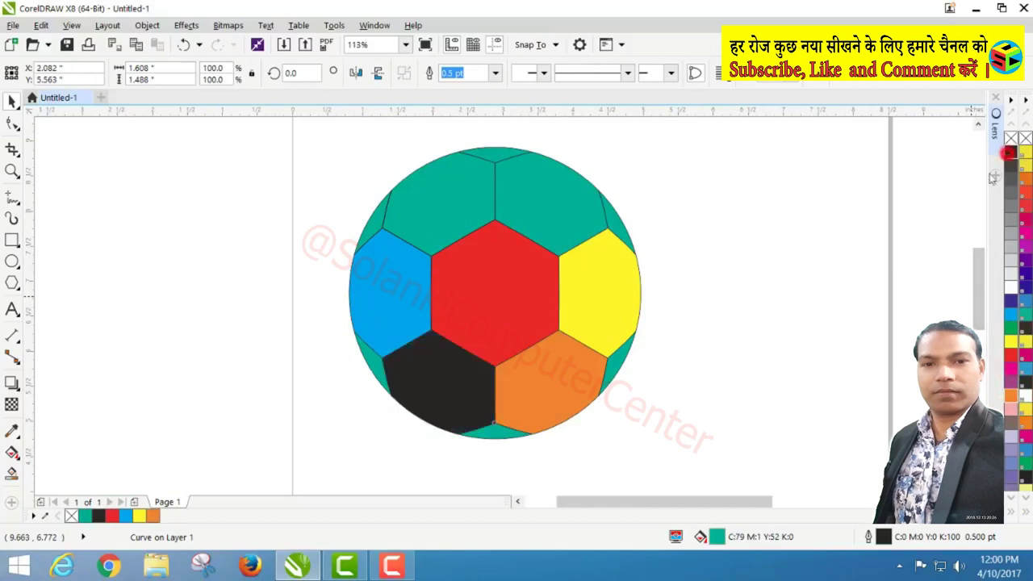
pyautogui.click(463, 214)
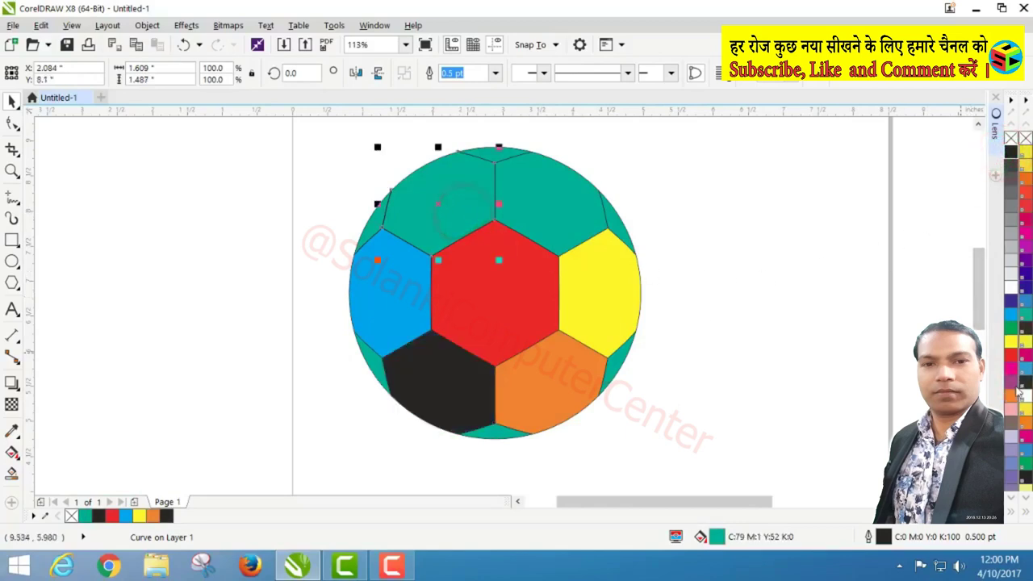
pyautogui.click(1024, 435)
pyautogui.click(572, 221)
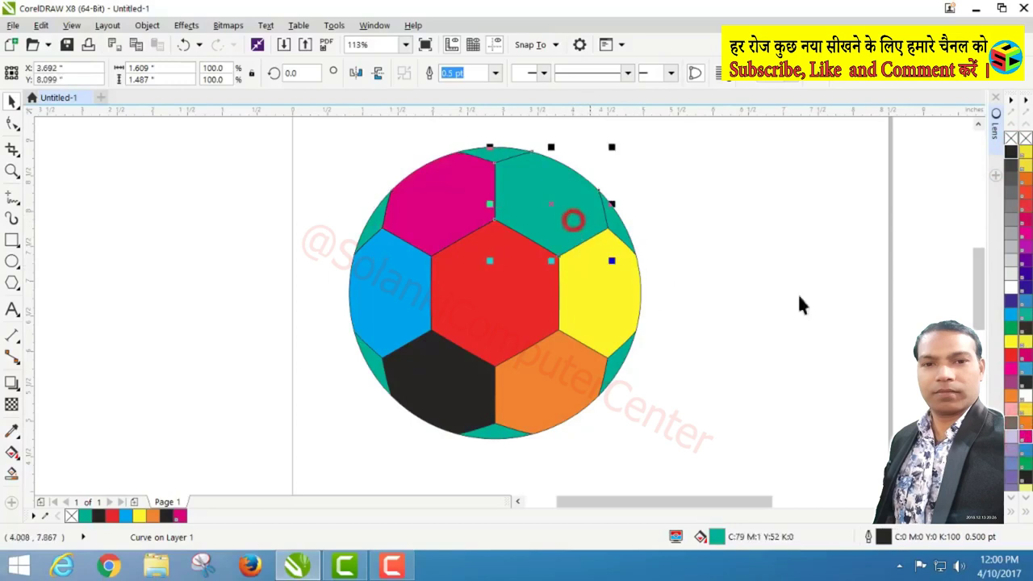
pyautogui.click(1010, 287)
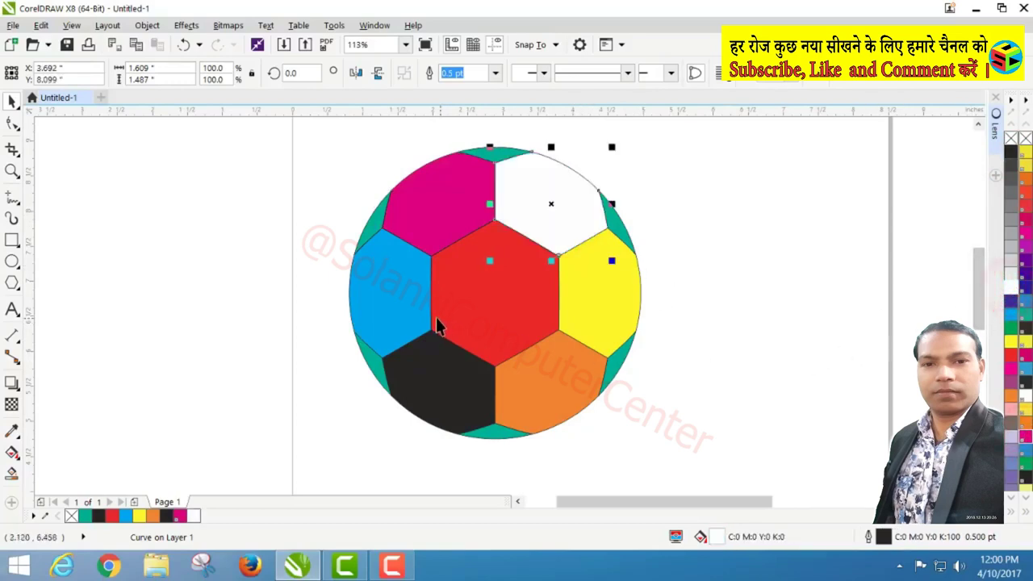
pyautogui.click(1025, 276)
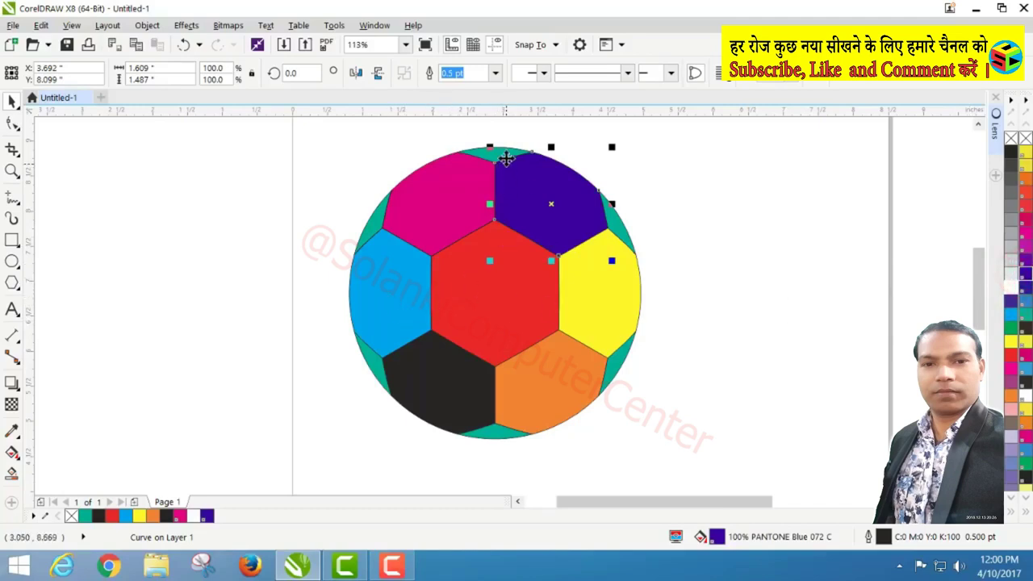
pyautogui.click(643, 151)
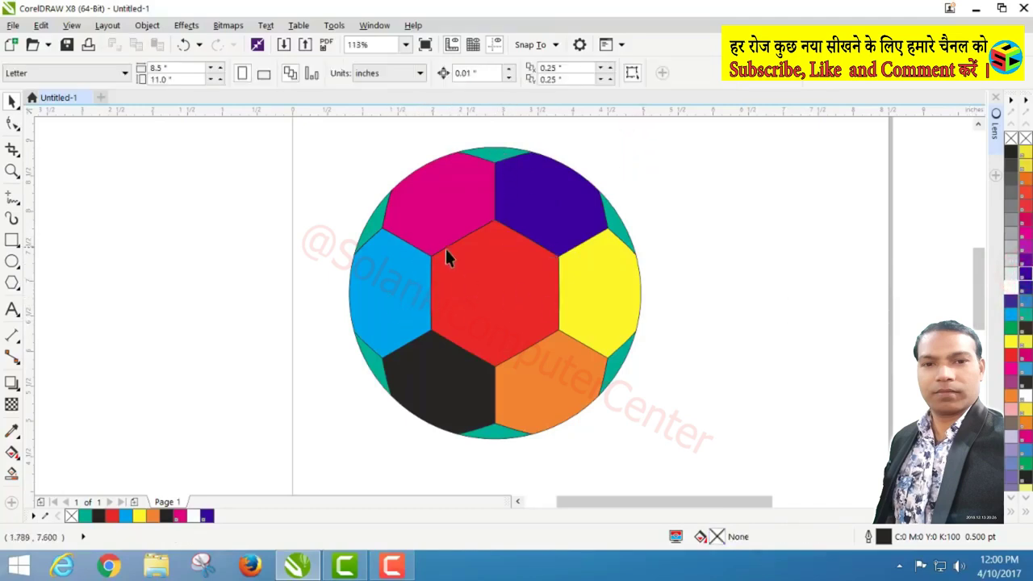
pyautogui.click(447, 387)
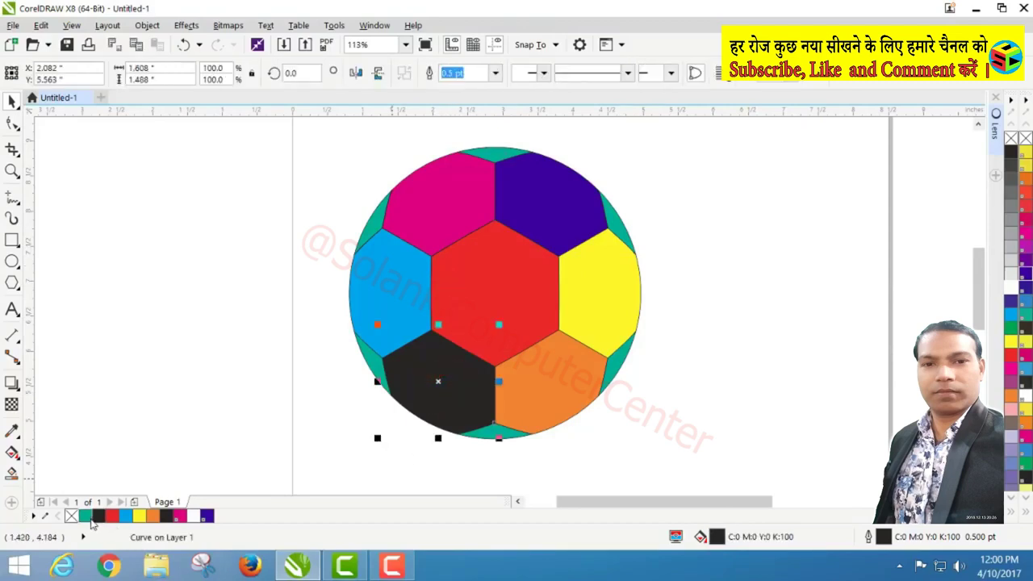
# Step: Turn the lower-left hexagon green and colour the lower-left and upper-left rim pieces yellow and black
pyautogui.click(86, 516)
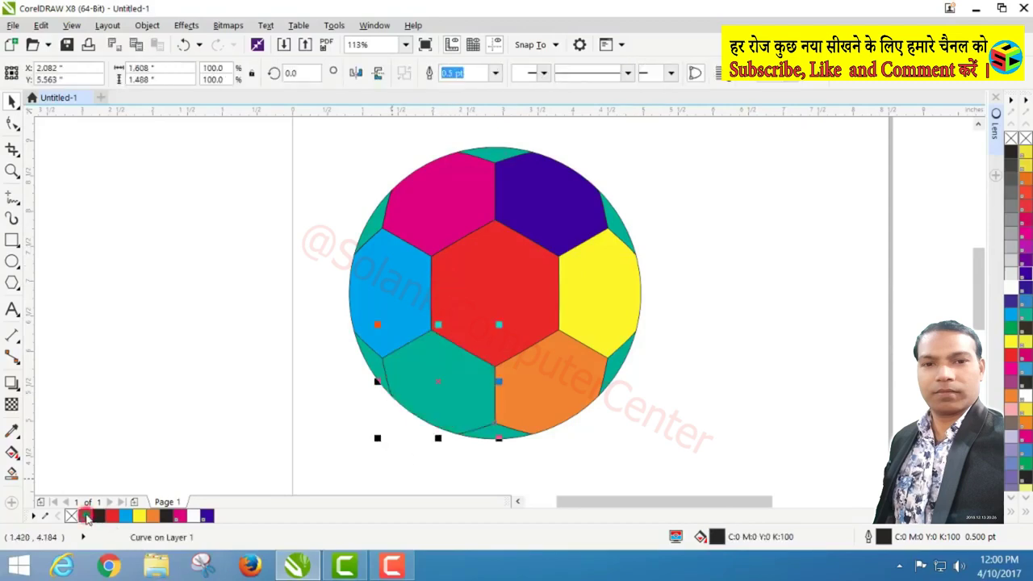
pyautogui.click(1010, 327)
pyautogui.click(376, 365)
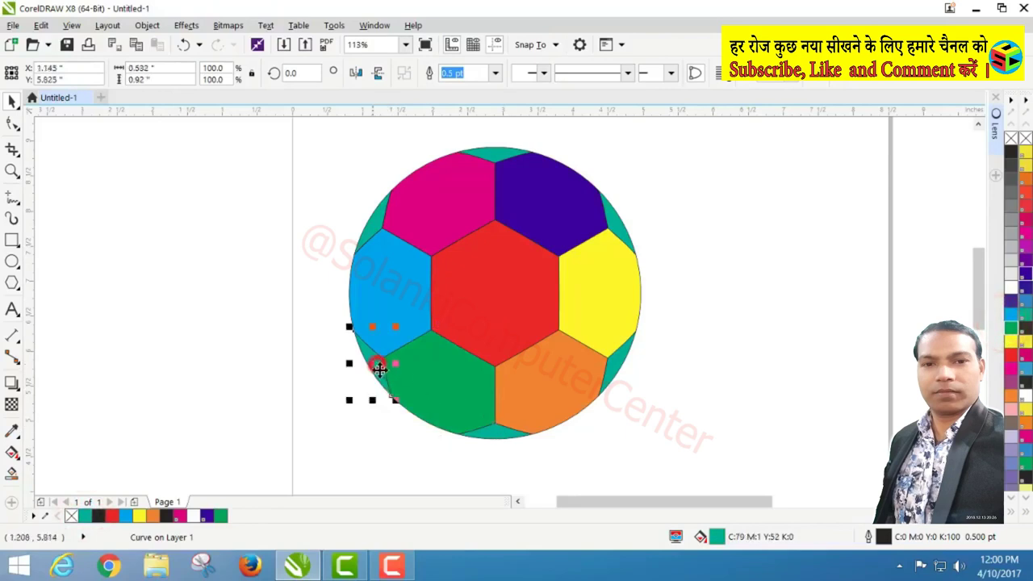
pyautogui.click(1013, 341)
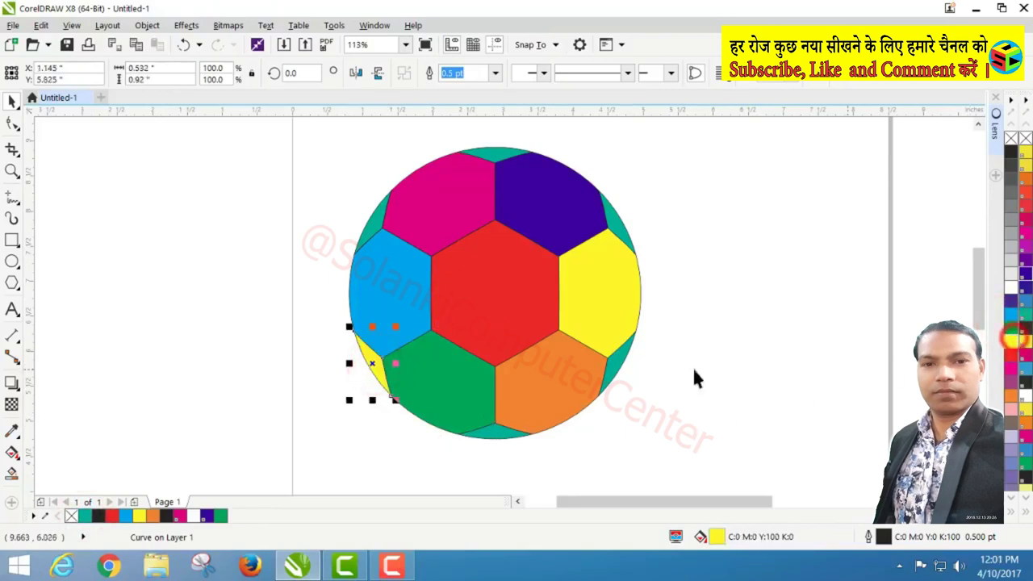
pyautogui.click(378, 219)
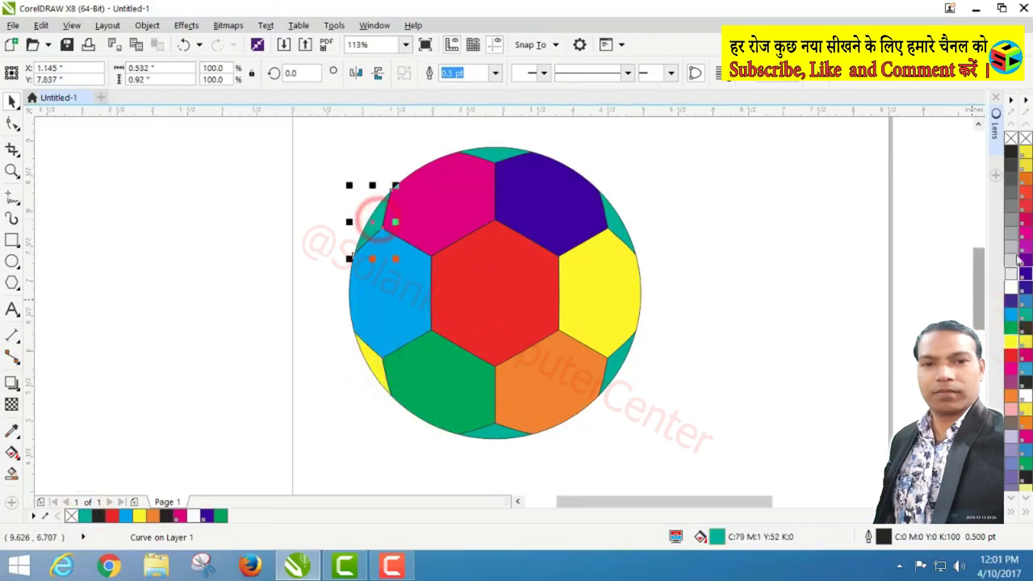
pyautogui.click(1012, 149)
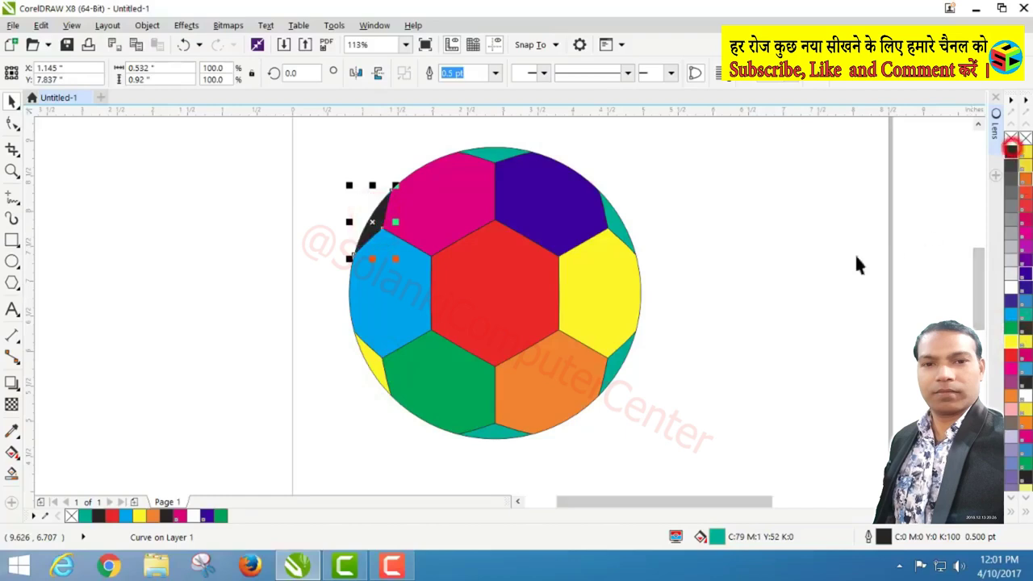
# Step: Colour the top, bottom, upper-right and lower-right rim pieces blue, magenta, green and blue
pyautogui.click(499, 152)
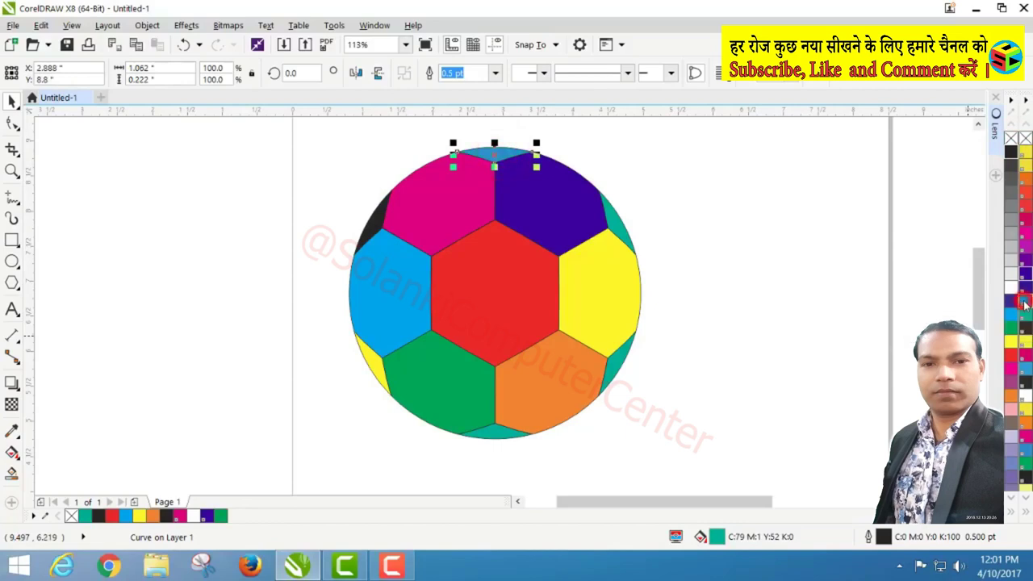
pyautogui.click(1024, 303)
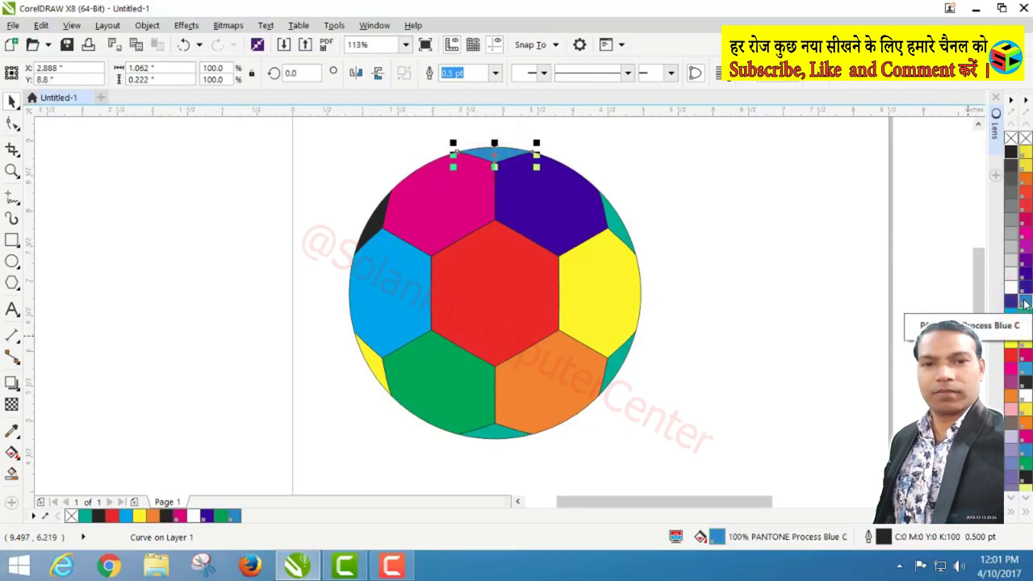
pyautogui.click(501, 438)
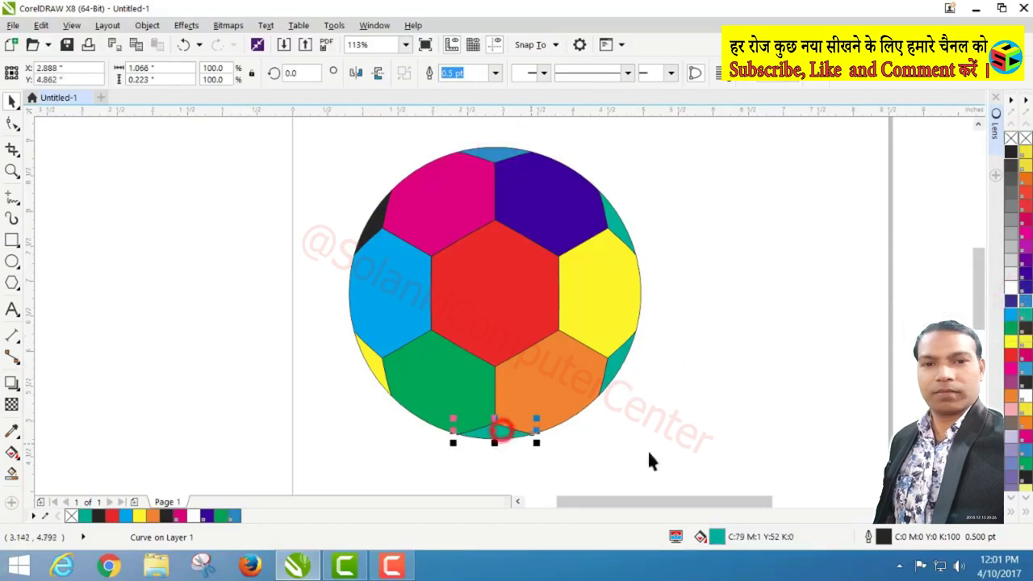
pyautogui.click(1027, 437)
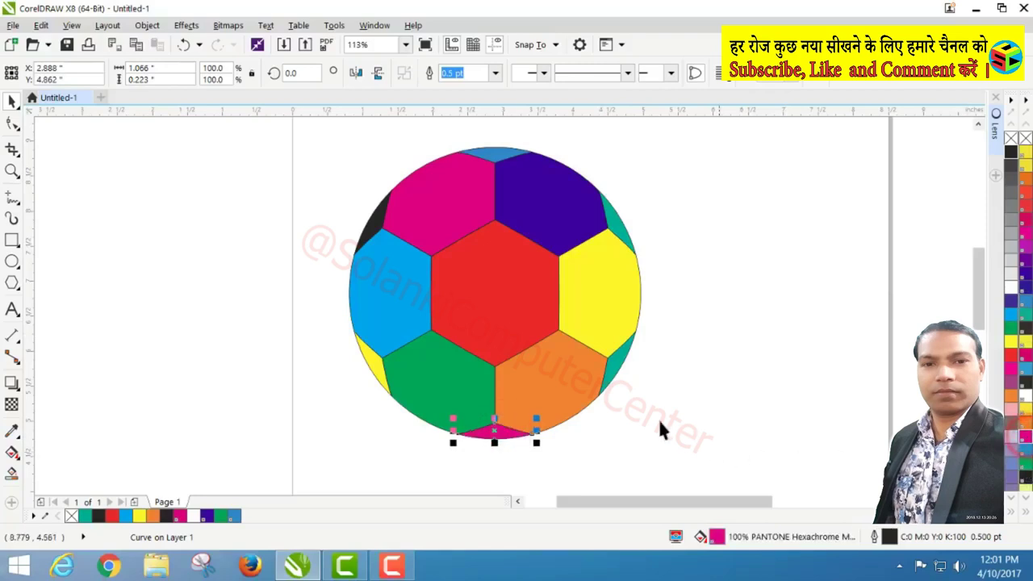
pyautogui.click(620, 367)
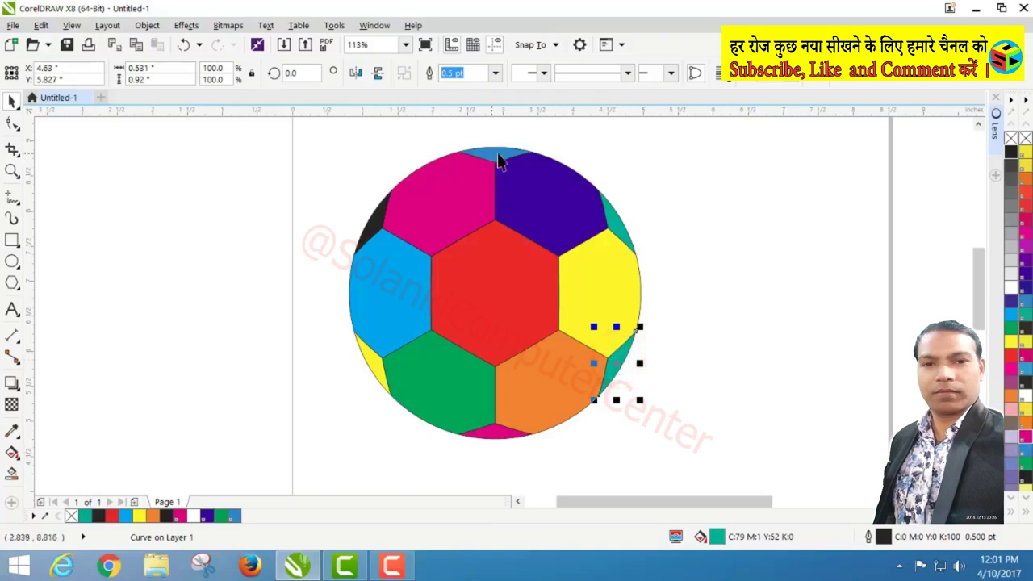
pyautogui.click(615, 228)
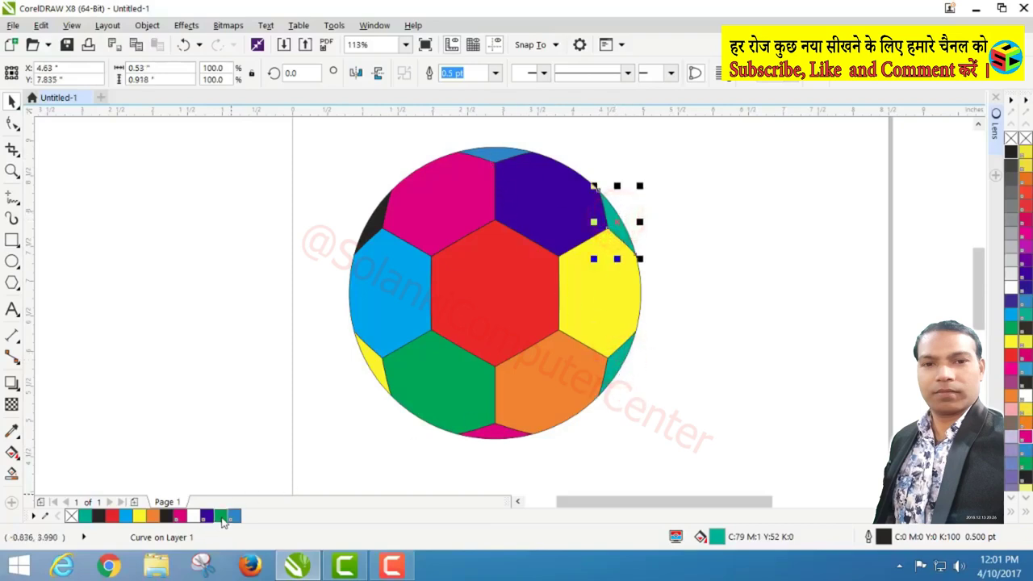
pyautogui.click(1009, 329)
pyautogui.click(616, 372)
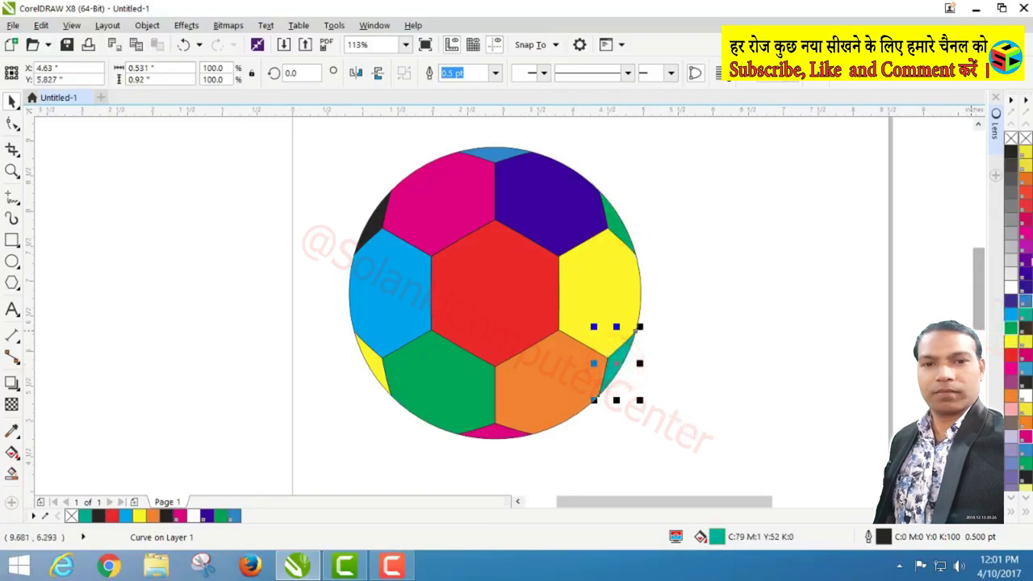
pyautogui.click(1025, 167)
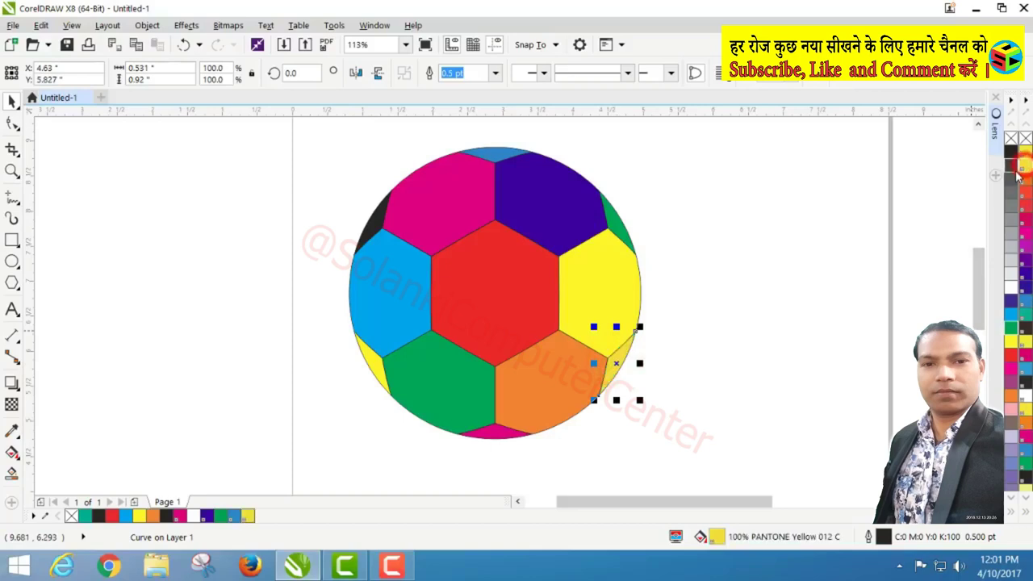
pyautogui.click(1023, 447)
pyautogui.click(806, 394)
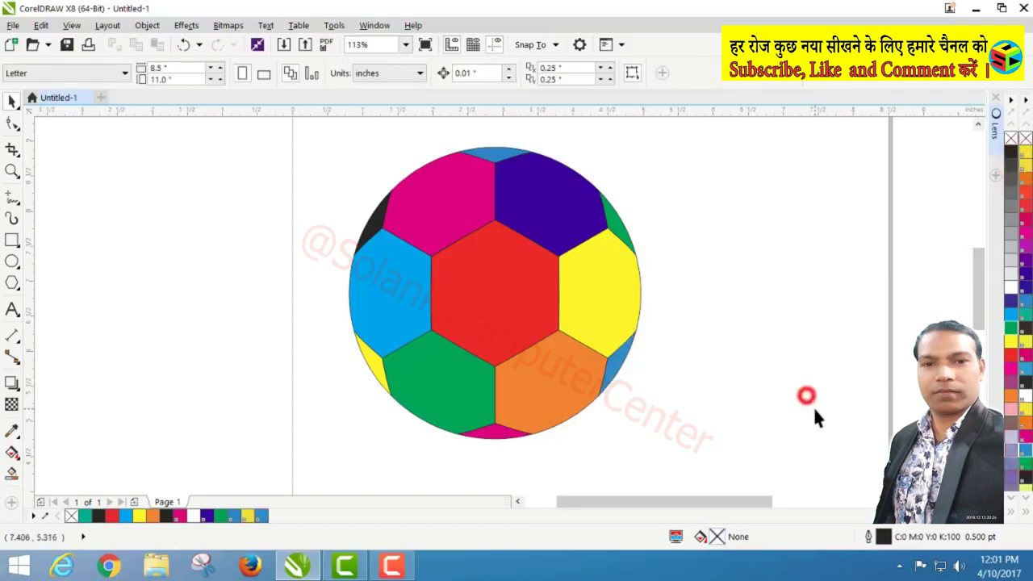
# Step: Zoom in on the football and make a 92% scaled copy inside the red hexagon
pyautogui.click(13, 170)
pyautogui.moveTo(344, 129); pyautogui.dragTo(668, 452)
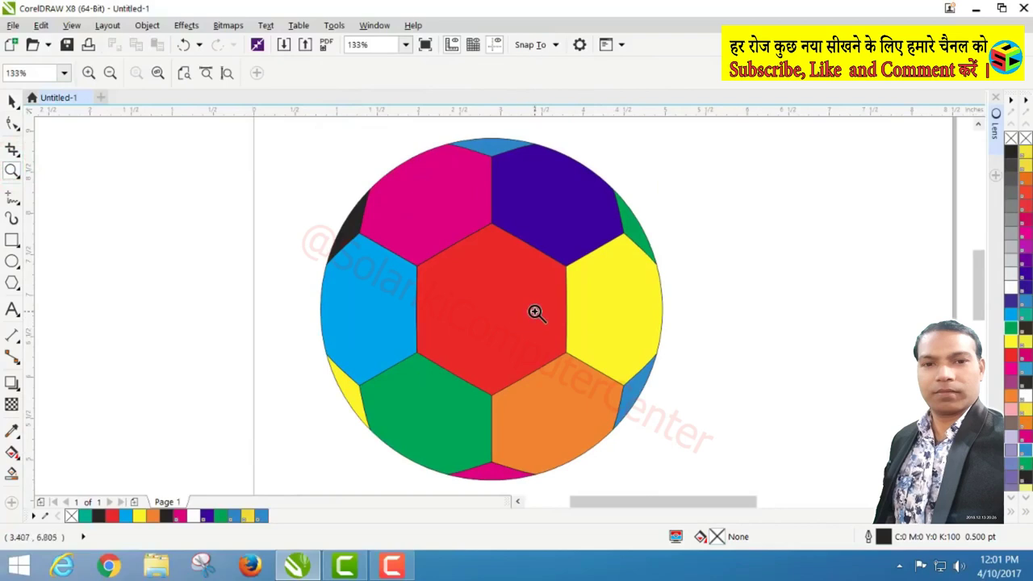
pyautogui.press('space')
pyautogui.press('space')
pyautogui.moveTo(385, 196); pyautogui.dragTo(597, 418)
pyautogui.press('space')
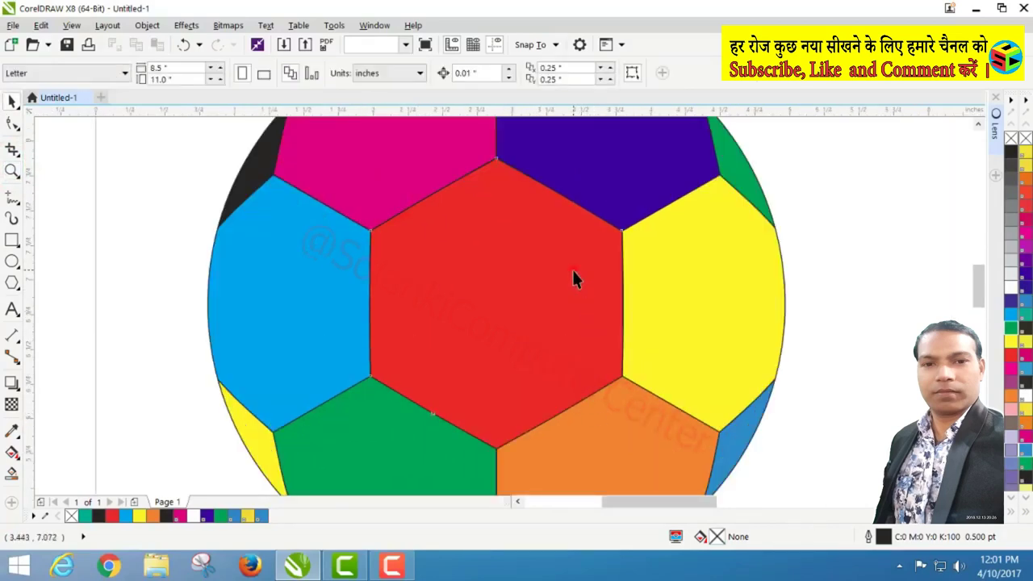
pyautogui.click(573, 273)
pyautogui.moveTo(631, 153); pyautogui.dragTo(631, 165)
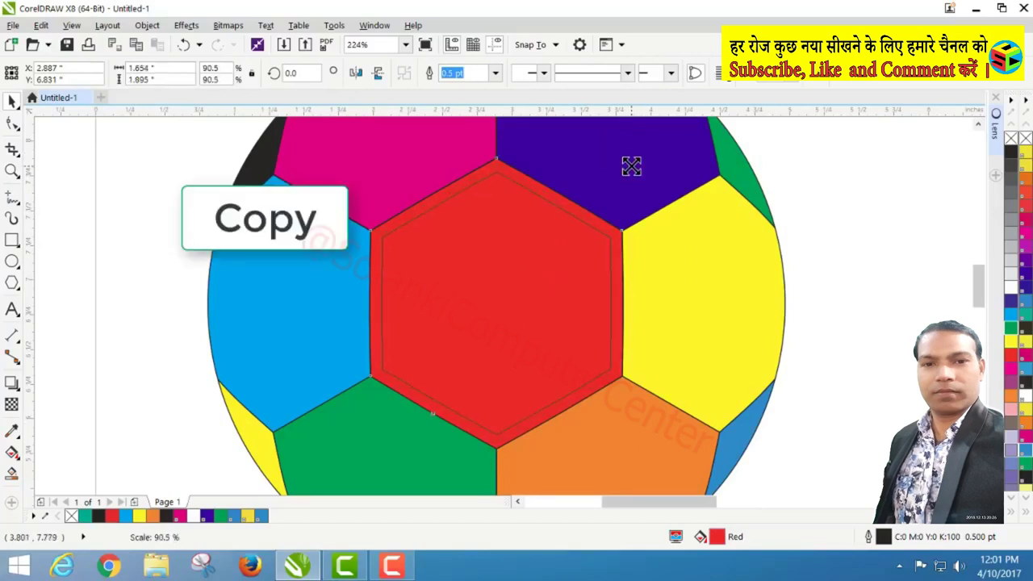
pyautogui.moveTo(636, 166); pyautogui.dragTo(638, 165)
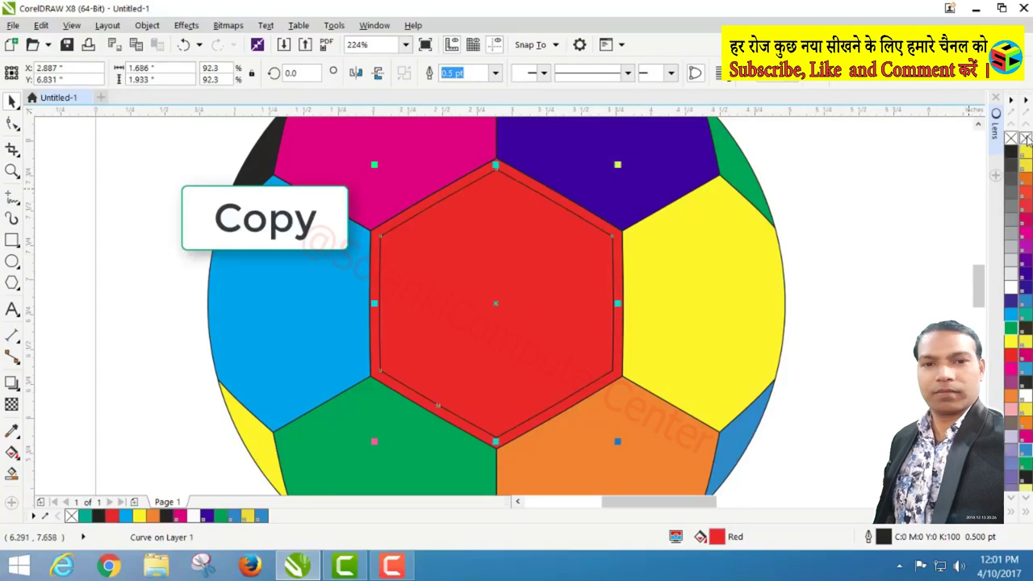
# Step: Remove the inner copy's fill and give it a dashed 0.75 pt outline
pyautogui.click(1025, 139)
pyautogui.click(627, 74)
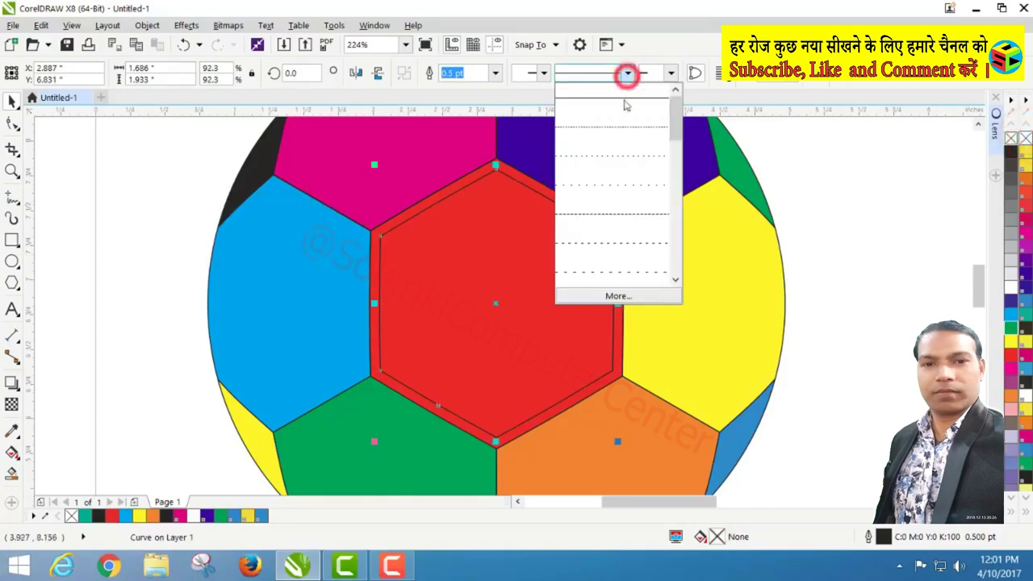
pyautogui.click(617, 240)
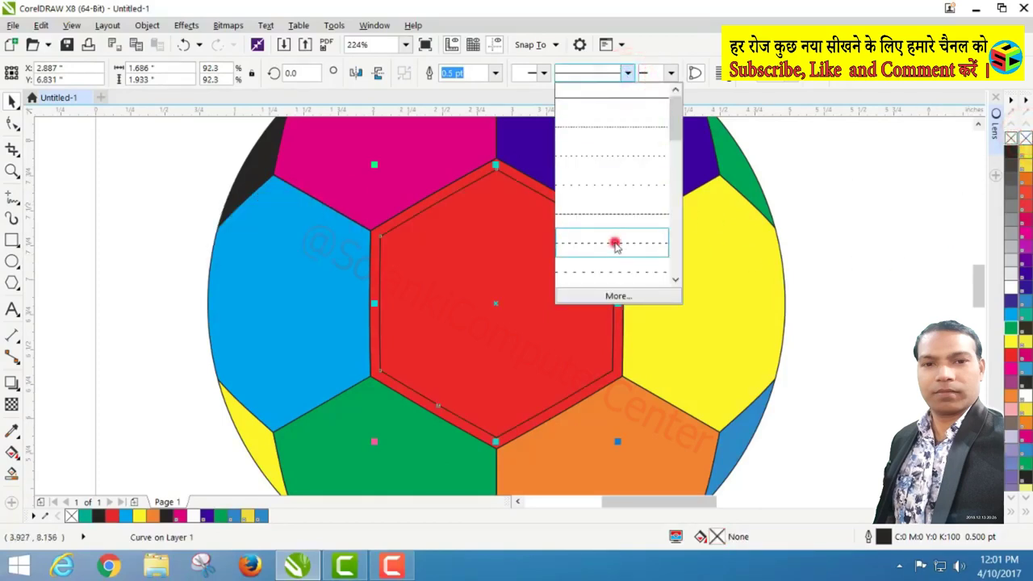
pyautogui.click(627, 73)
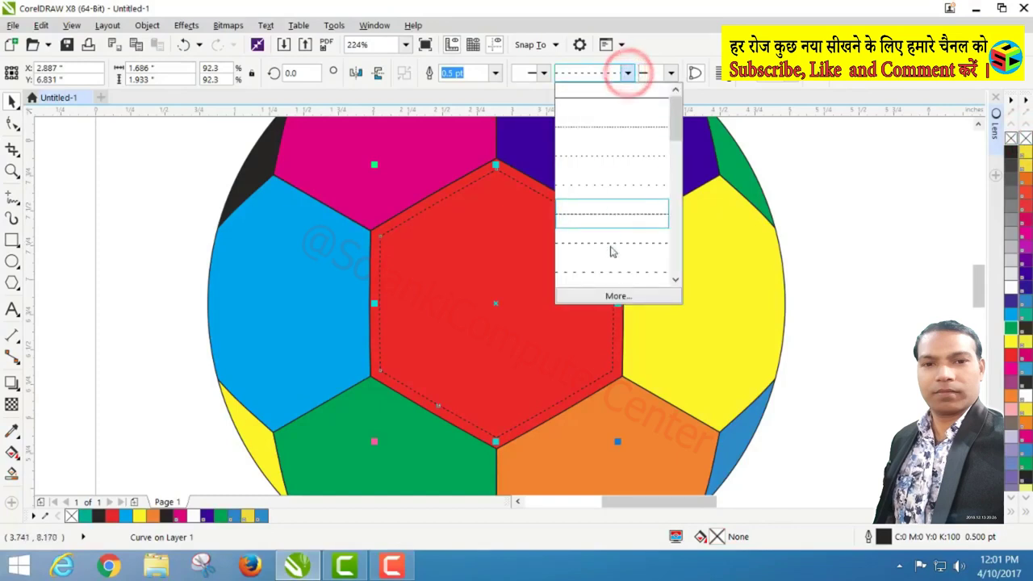
pyautogui.click(611, 270)
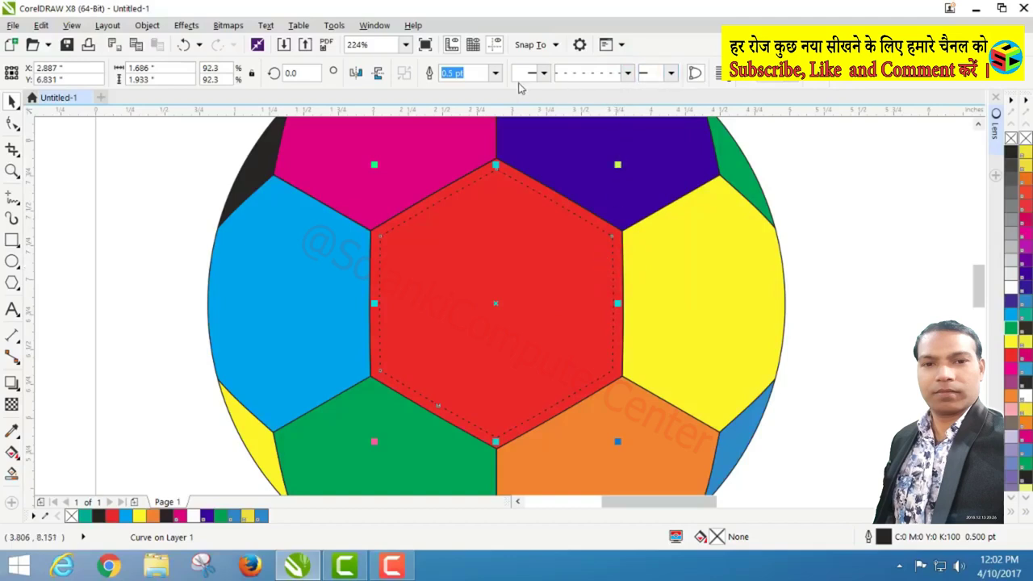
pyautogui.click(495, 73)
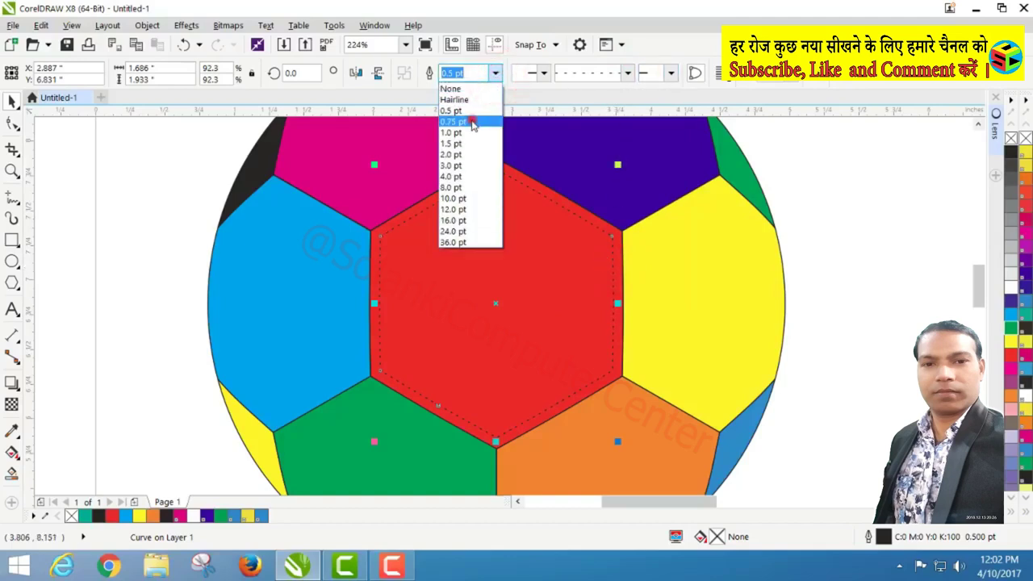
pyautogui.click(472, 113)
pyautogui.click(827, 240)
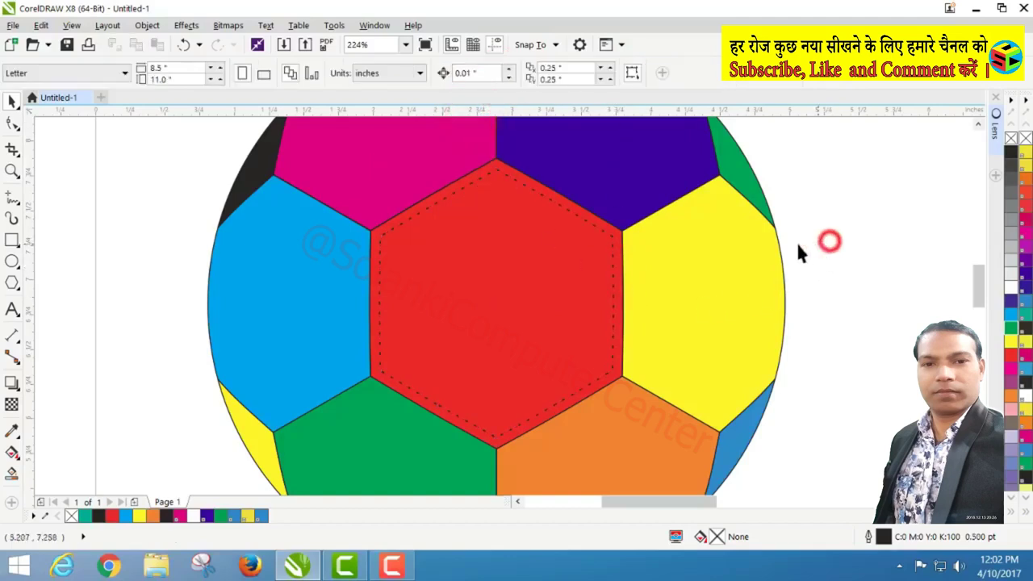
# Step: Make an unfilled 92% copy inside the blue hexagon
pyautogui.click(317, 304)
pyautogui.moveTo(373, 170); pyautogui.dragTo(372, 178)
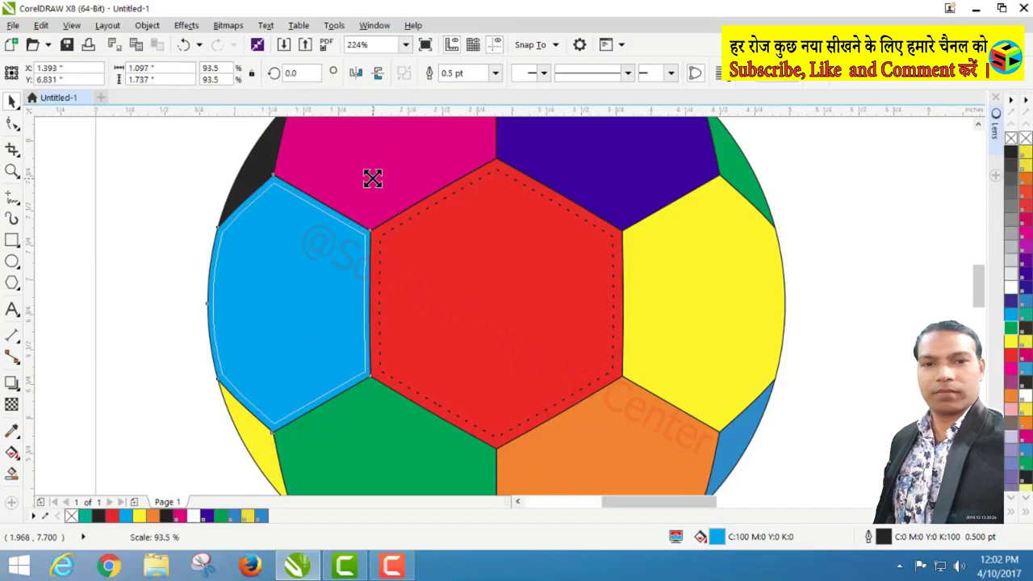
pyautogui.moveTo(372, 179); pyautogui.dragTo(369, 179)
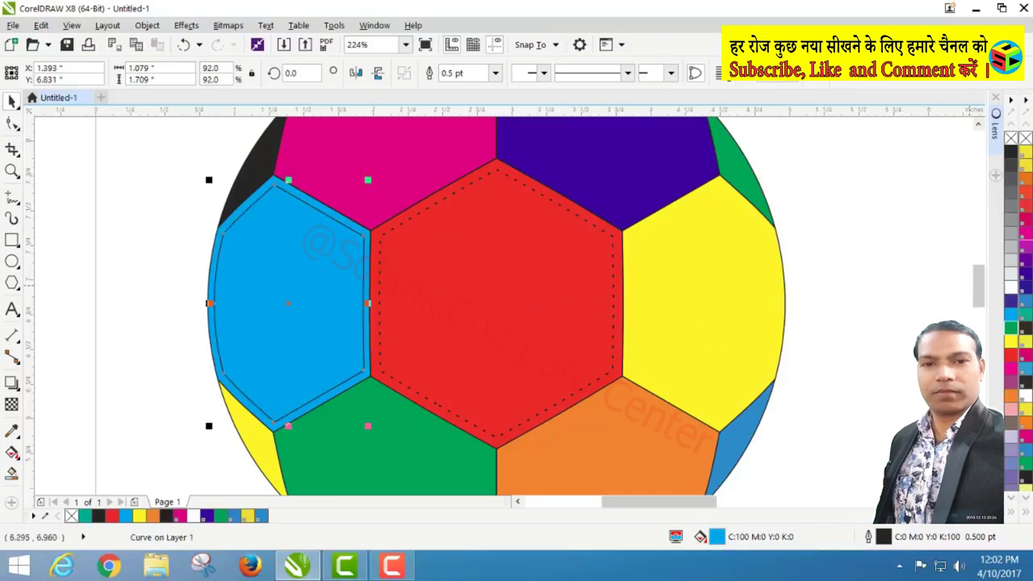
pyautogui.click(1026, 141)
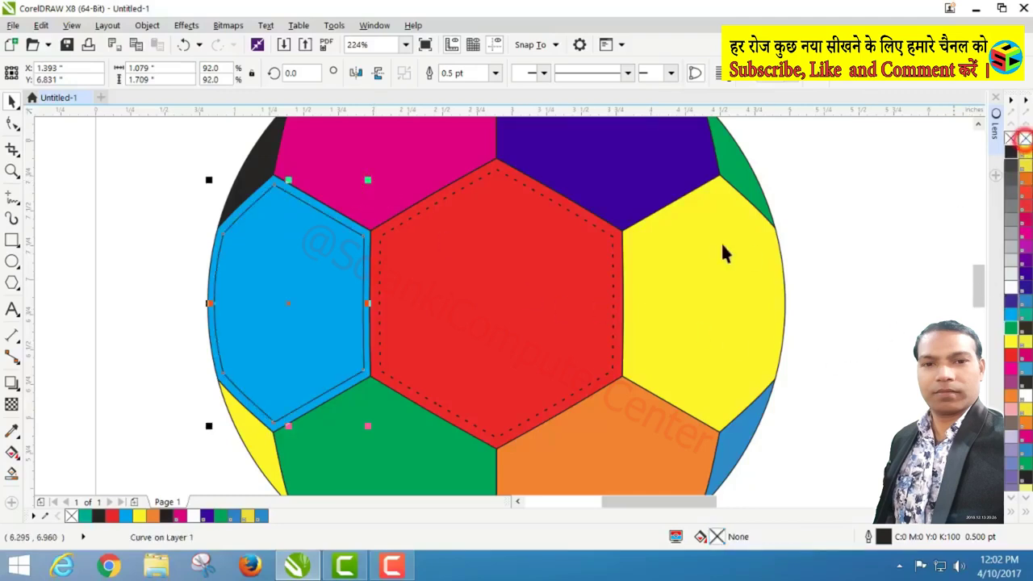
# Step: Give the blue panel's inner copy a dashed 0.75 pt outline matching the red stitch line
pyautogui.click(628, 74)
pyautogui.click(614, 272)
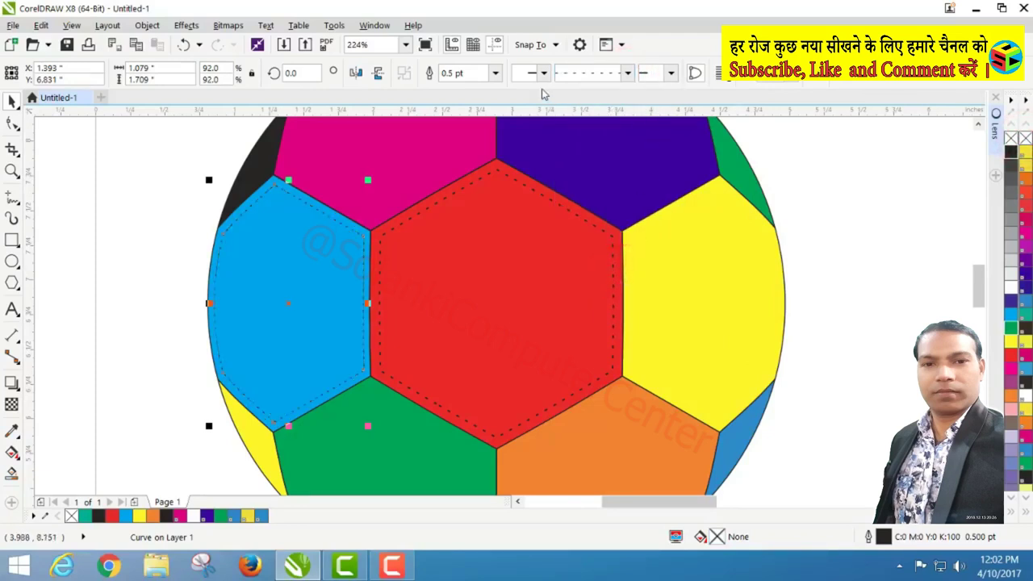
pyautogui.click(496, 73)
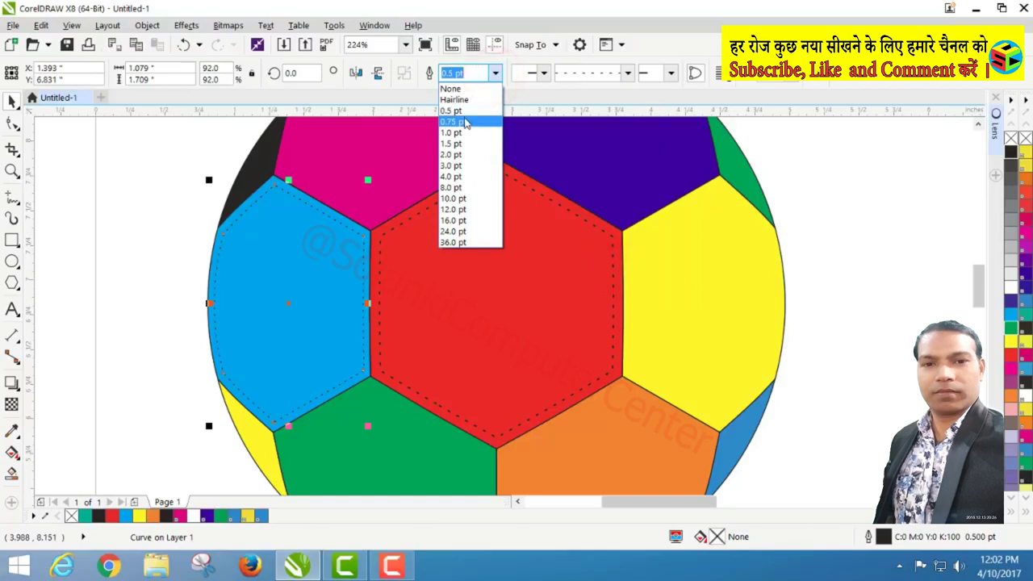
pyautogui.click(458, 132)
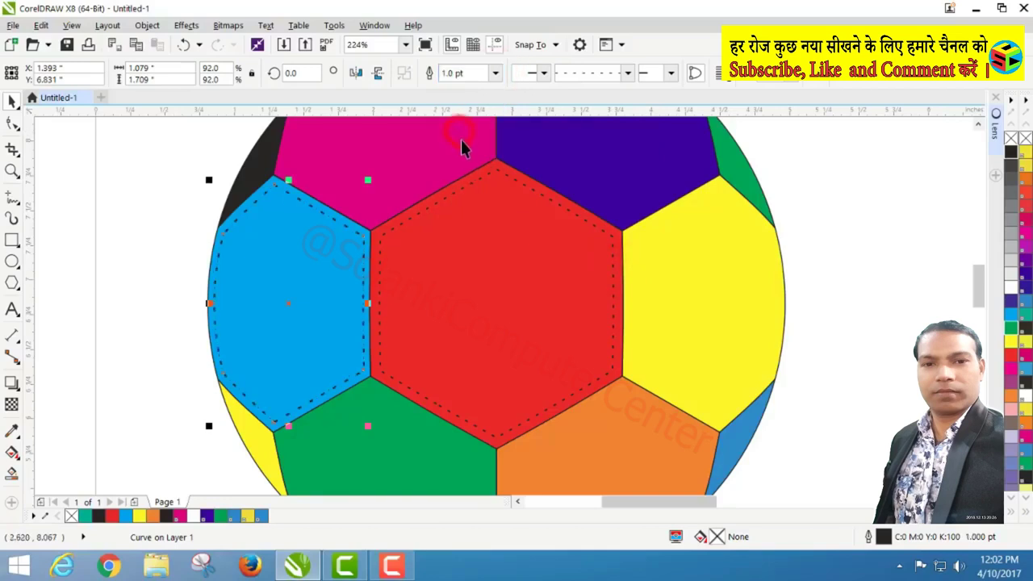
pyautogui.click(467, 187)
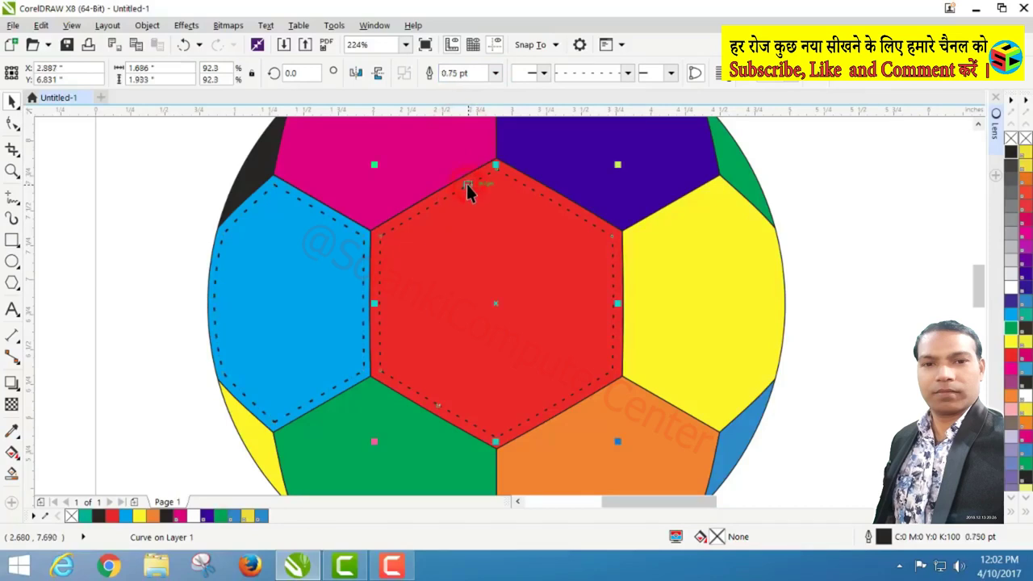
pyautogui.click(338, 227)
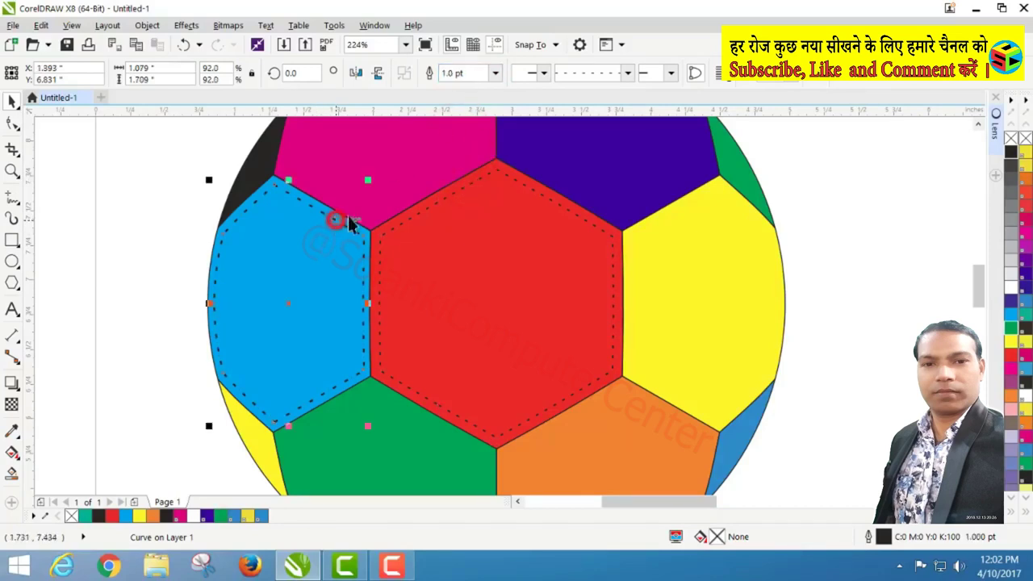
pyautogui.click(494, 73)
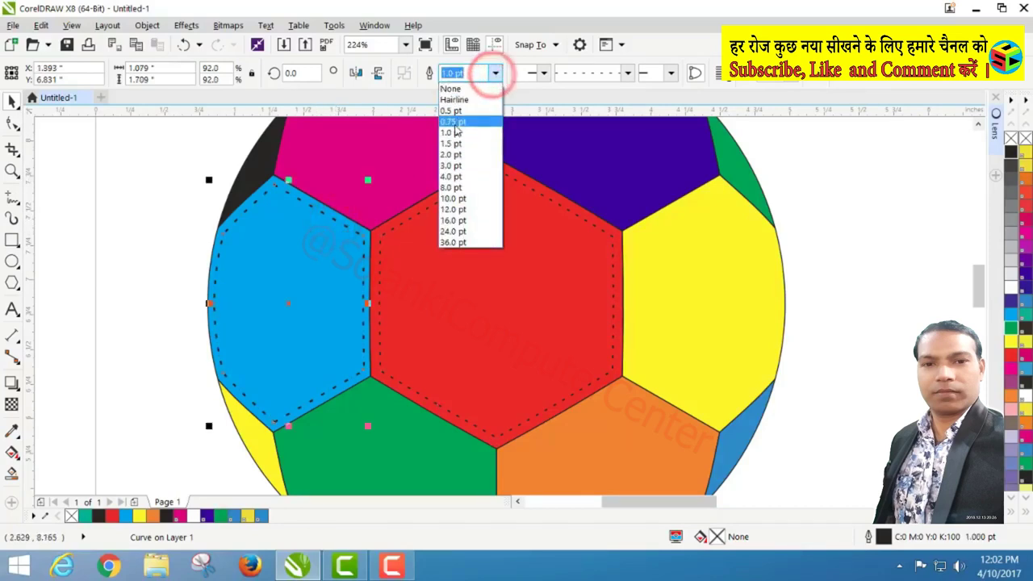
pyautogui.click(452, 121)
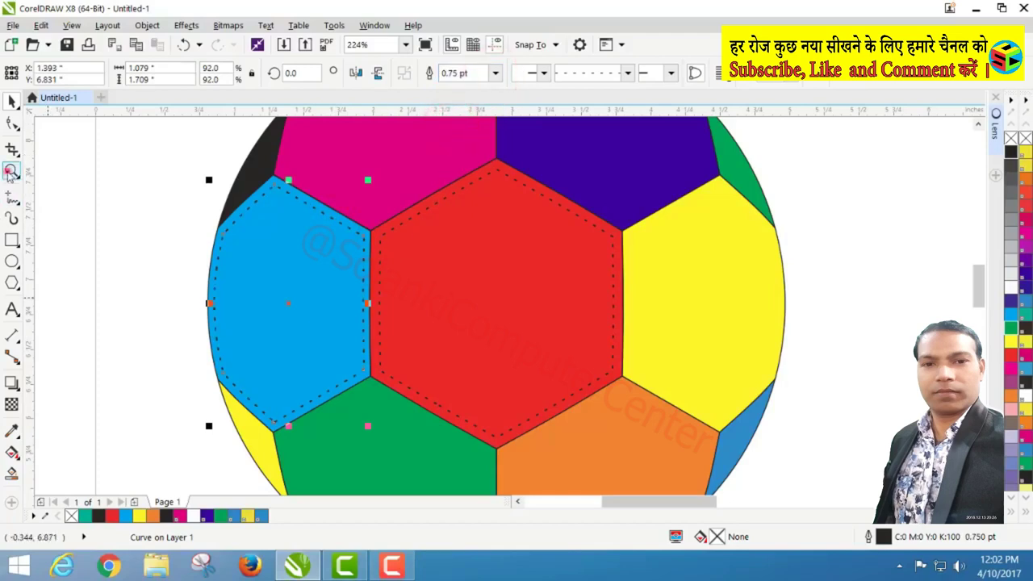
# Step: Pull the blue stitch line's three left-side nodes outward to follow the ball's curved rim
pyautogui.click(12, 171)
pyautogui.moveTo(156, 202); pyautogui.dragTo(355, 420)
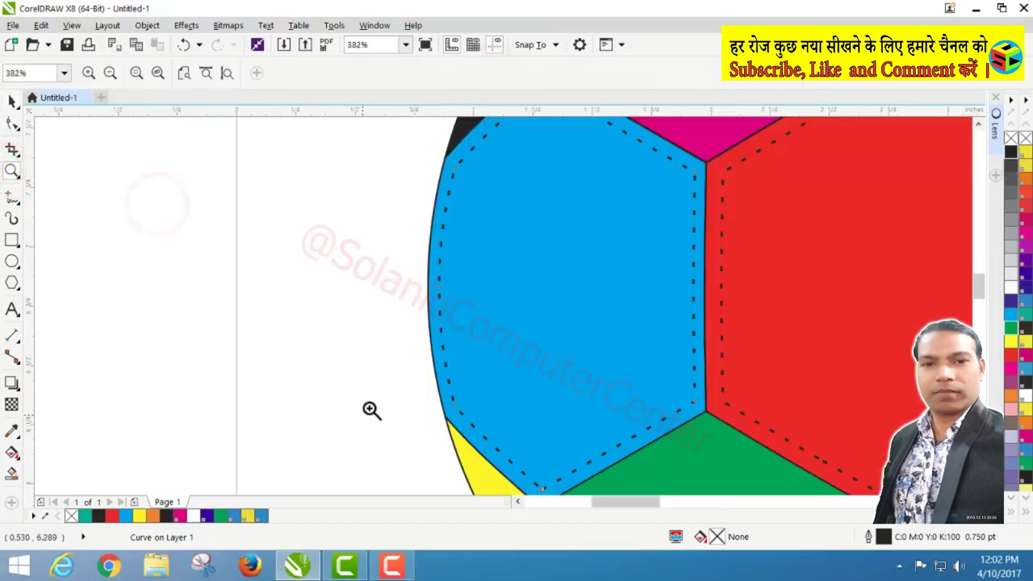
pyautogui.press('space')
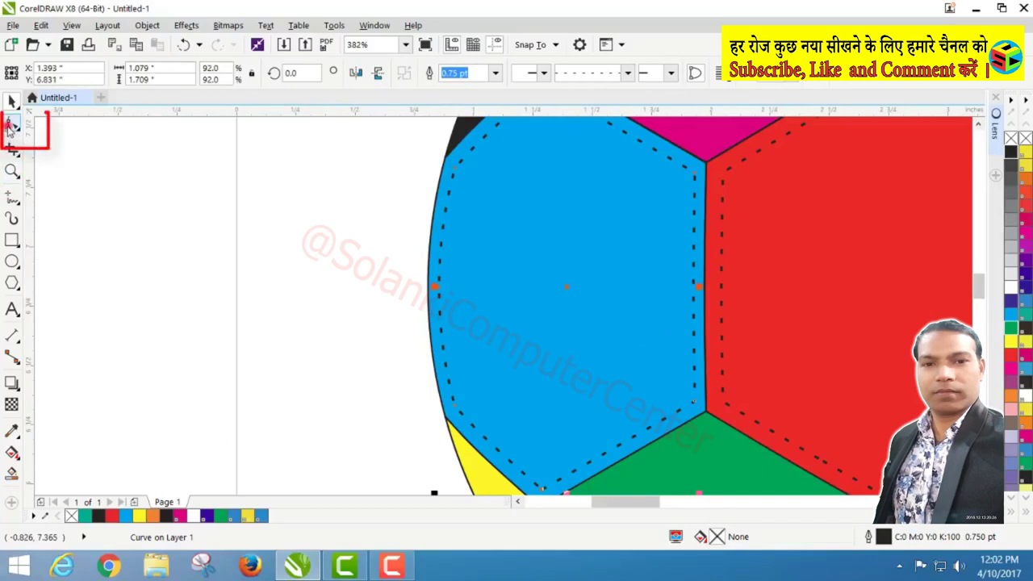
pyautogui.click(12, 125)
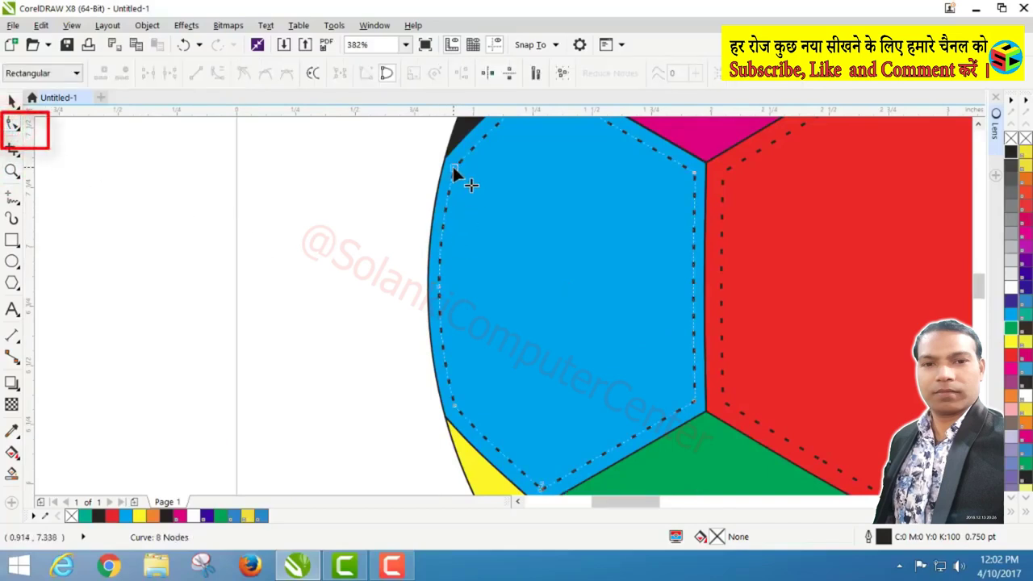
pyautogui.moveTo(452, 167); pyautogui.dragTo(442, 173)
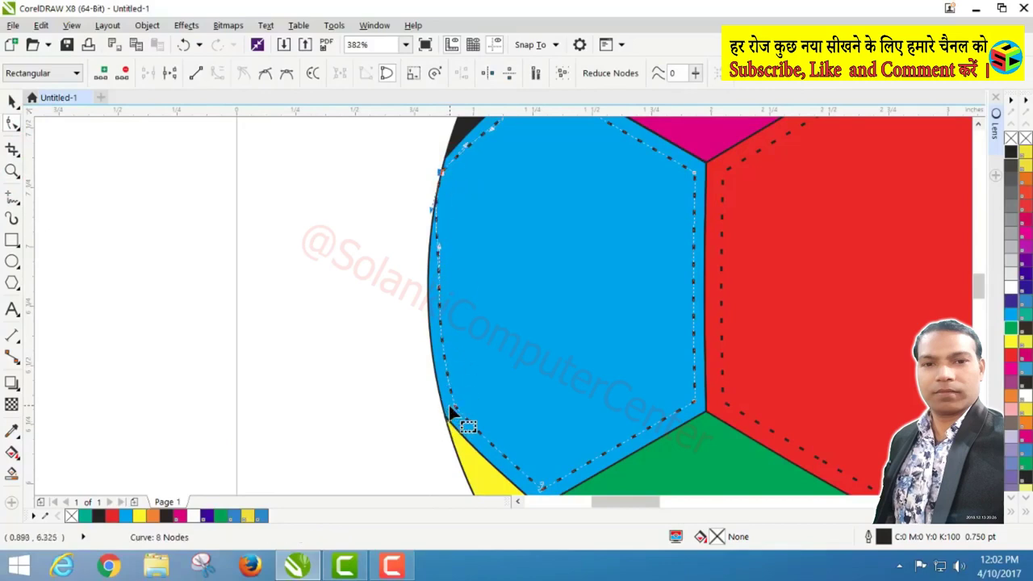
pyautogui.moveTo(449, 408); pyautogui.dragTo(441, 403)
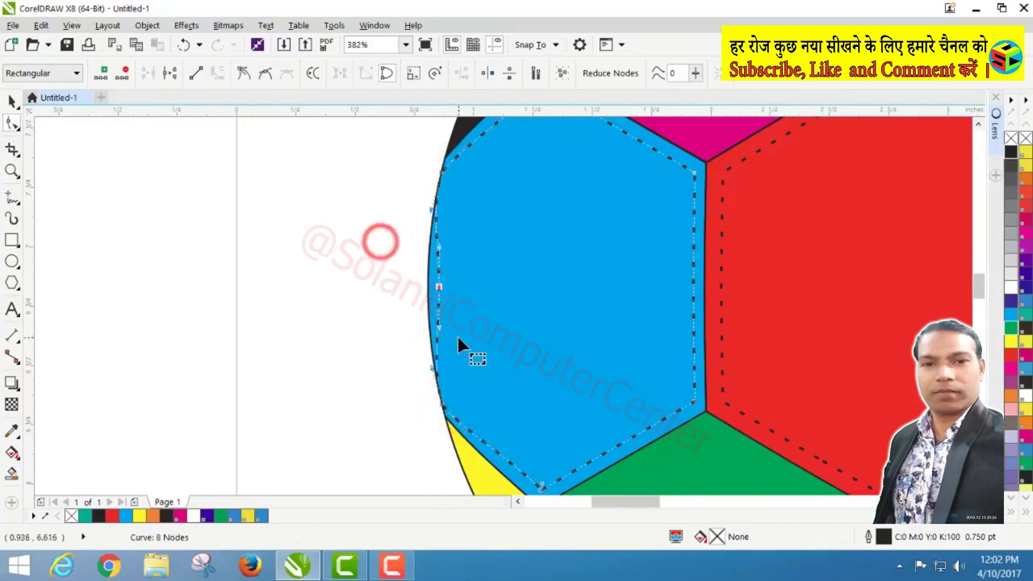
pyautogui.moveTo(439, 287); pyautogui.dragTo(433, 290)
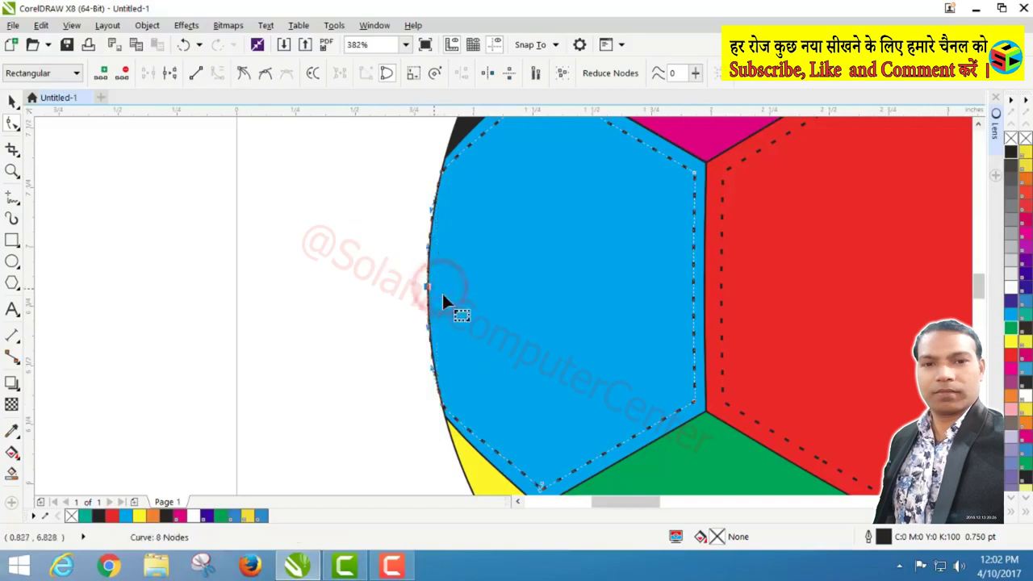
# Step: Make an inset copy of the magenta hexagon with a dashed 0.75 pt outline
pyautogui.click(12, 172)
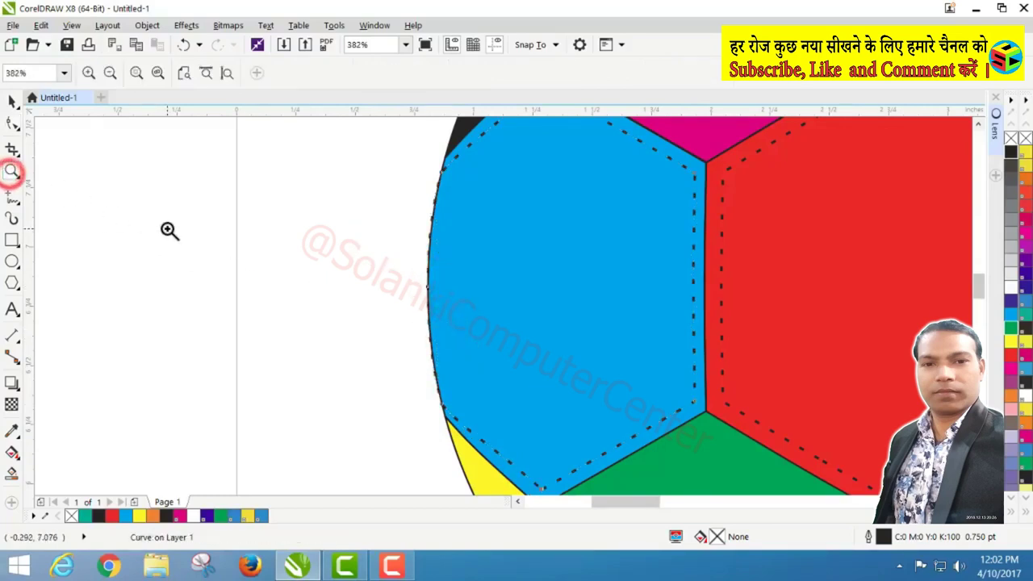
pyautogui.rightClick(168, 229)
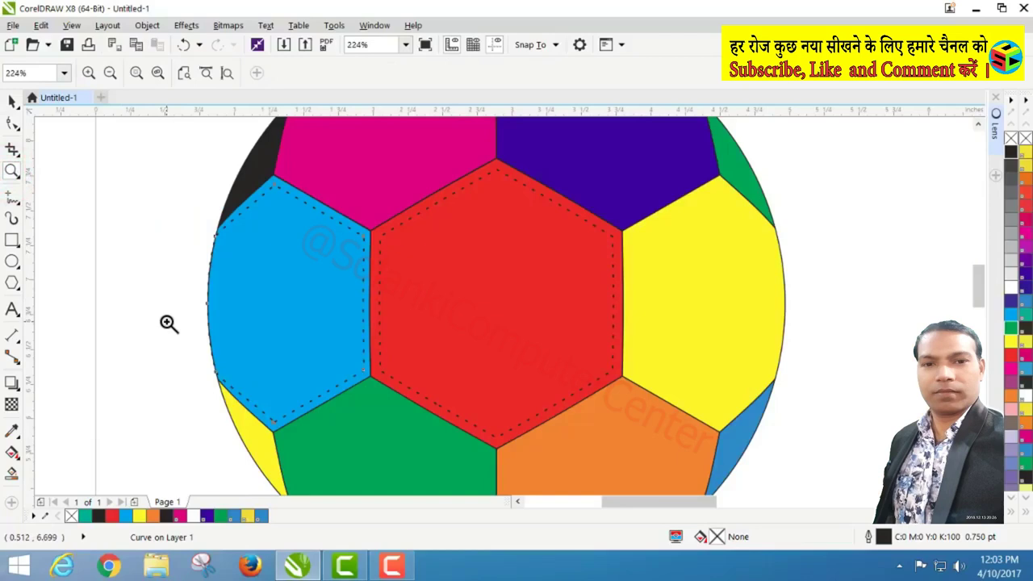
pyautogui.rightClick(546, 331)
pyautogui.moveTo(351, 136); pyautogui.dragTo(551, 285)
pyautogui.press('space')
pyautogui.click(505, 292)
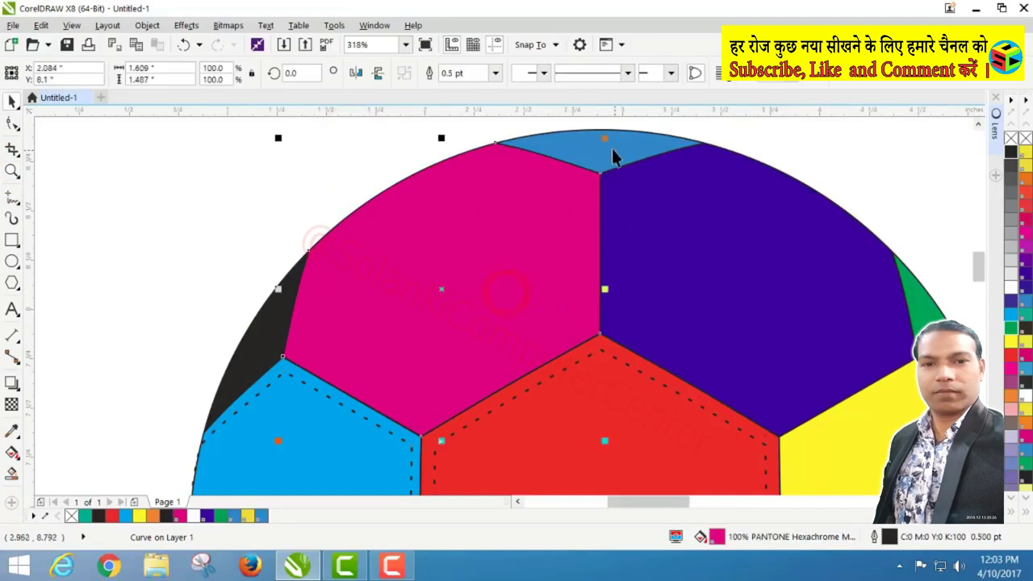
pyautogui.moveTo(607, 141); pyautogui.dragTo(602, 157)
pyautogui.click(628, 73)
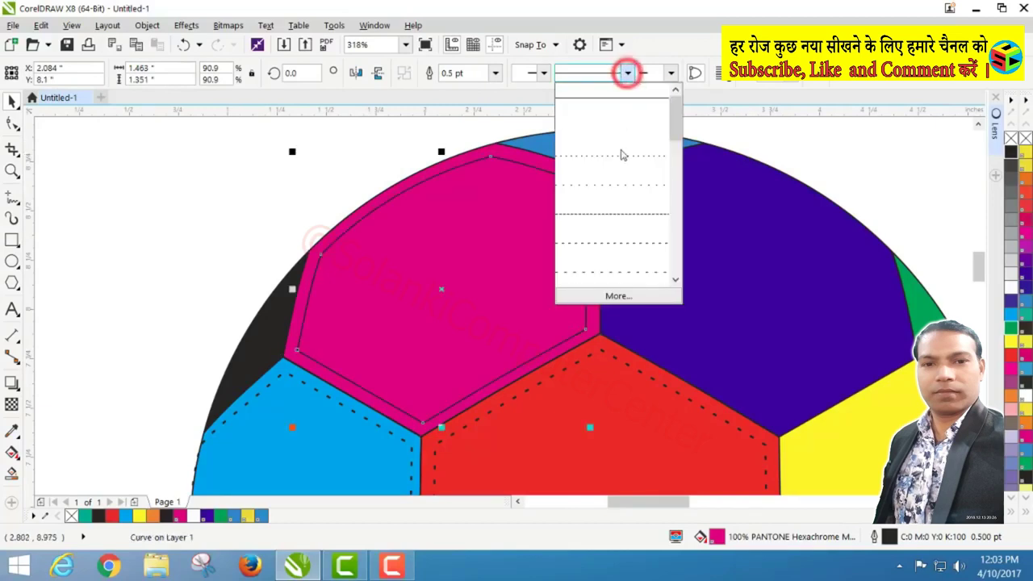
pyautogui.click(627, 272)
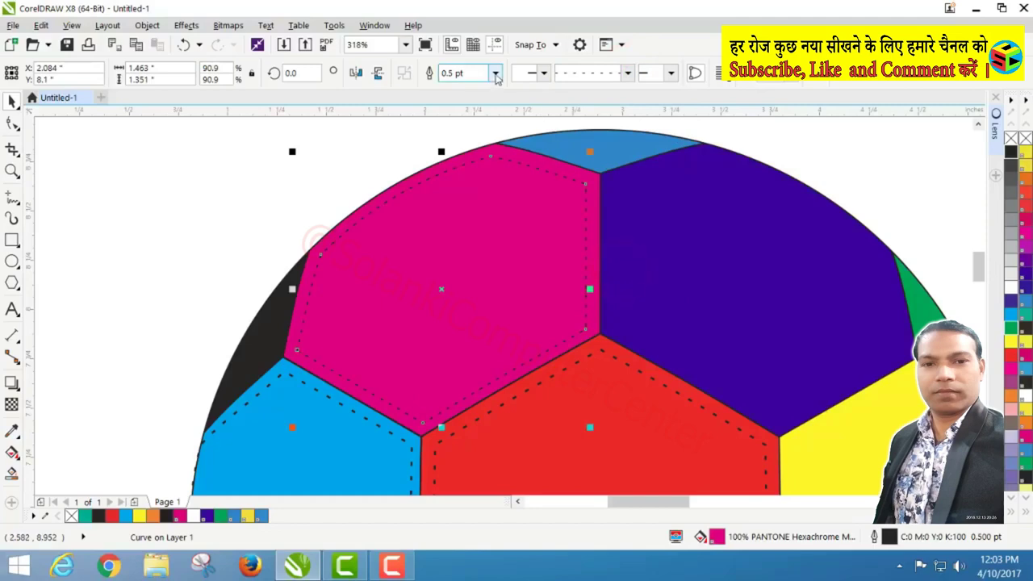
pyautogui.click(496, 75)
pyautogui.click(466, 123)
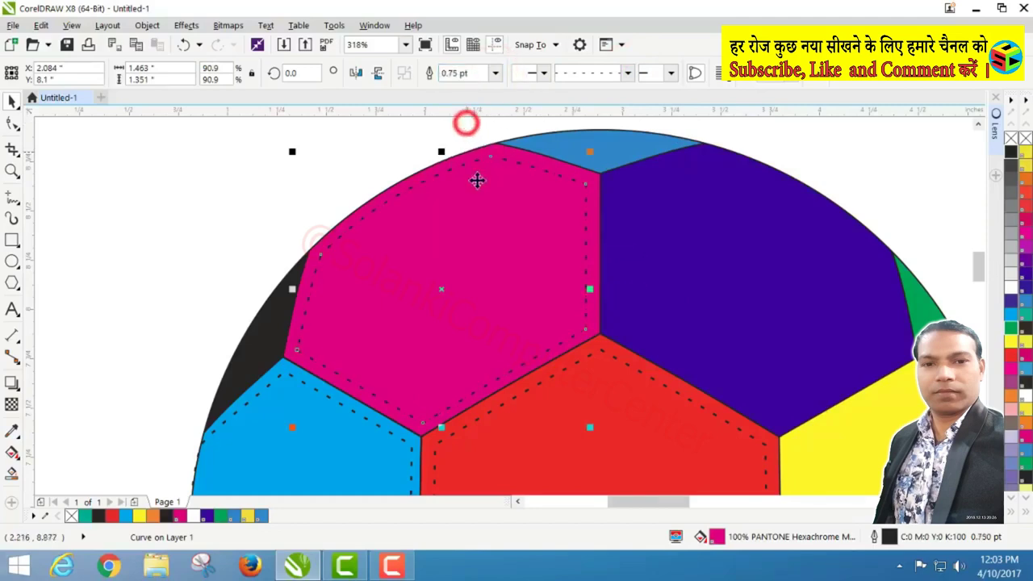
# Step: Reshape the pink stitch line's upper-left edge into a curve following the ball's rim
pyautogui.click(12, 123)
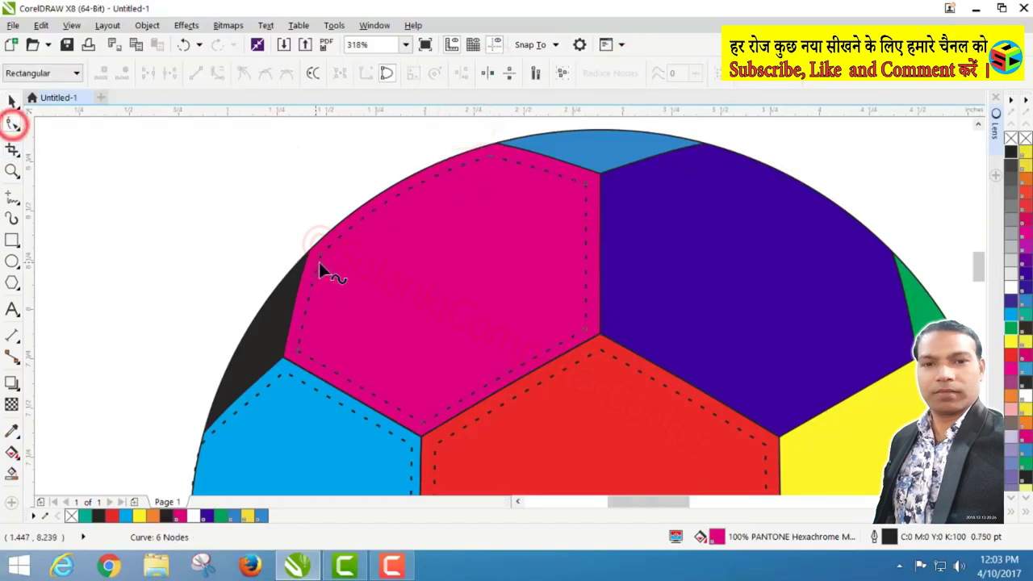
pyautogui.click(319, 254)
pyautogui.moveTo(318, 249); pyautogui.dragTo(322, 239)
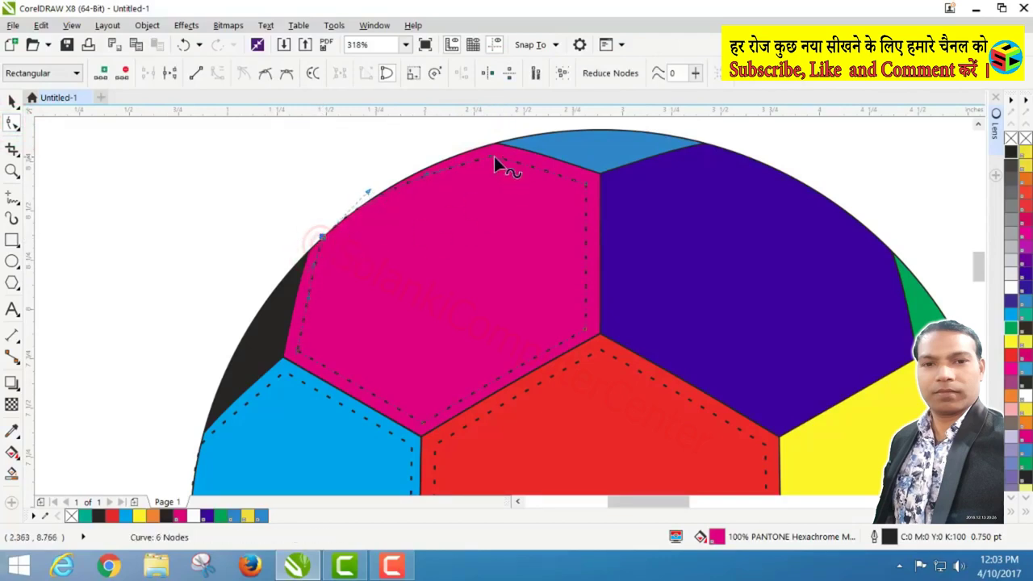
pyautogui.moveTo(489, 153); pyautogui.dragTo(477, 150)
pyautogui.moveTo(412, 166); pyautogui.dragTo(412, 167)
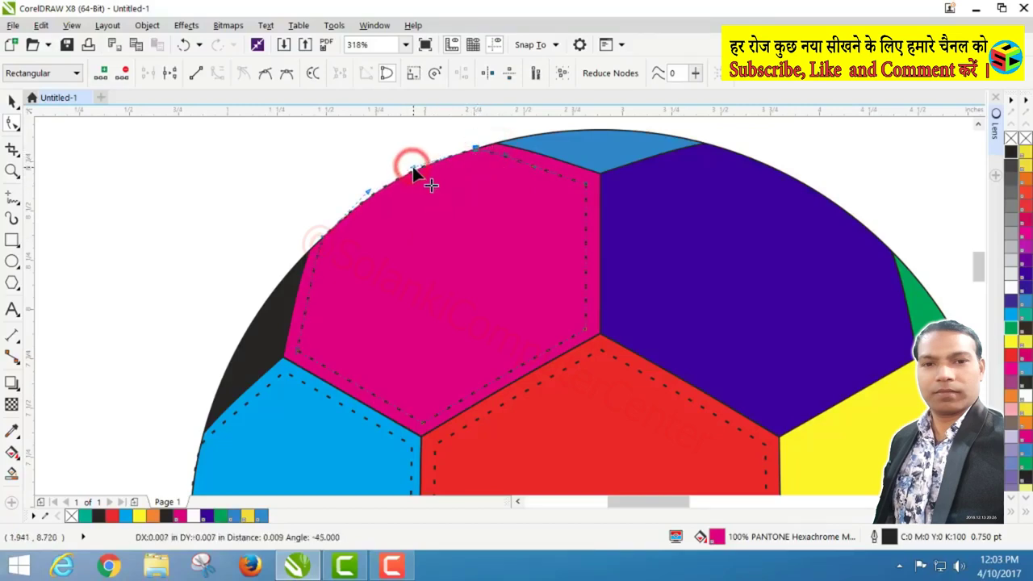
pyautogui.click(368, 191)
pyautogui.moveTo(369, 192); pyautogui.dragTo(372, 195)
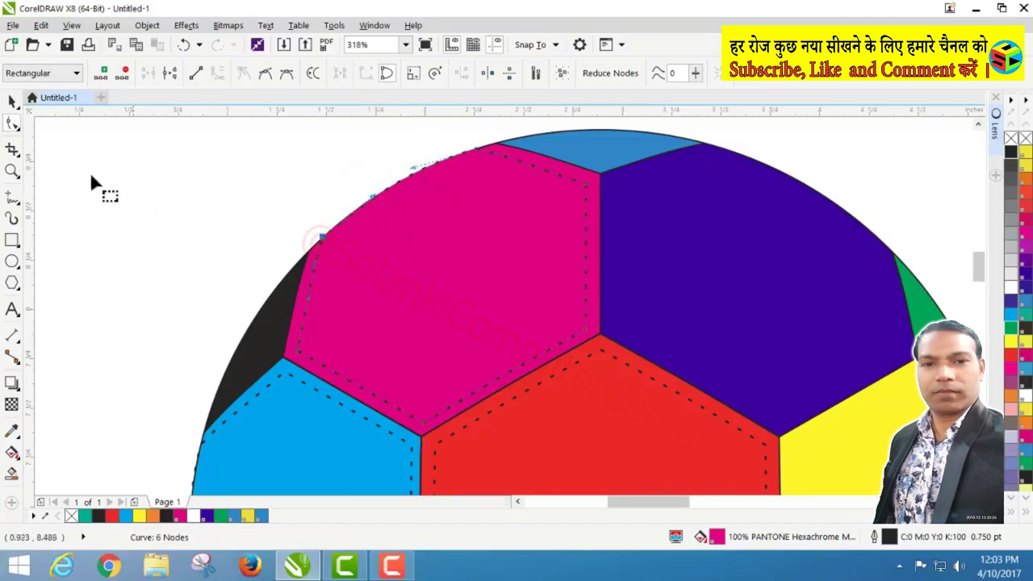
pyautogui.click(12, 171)
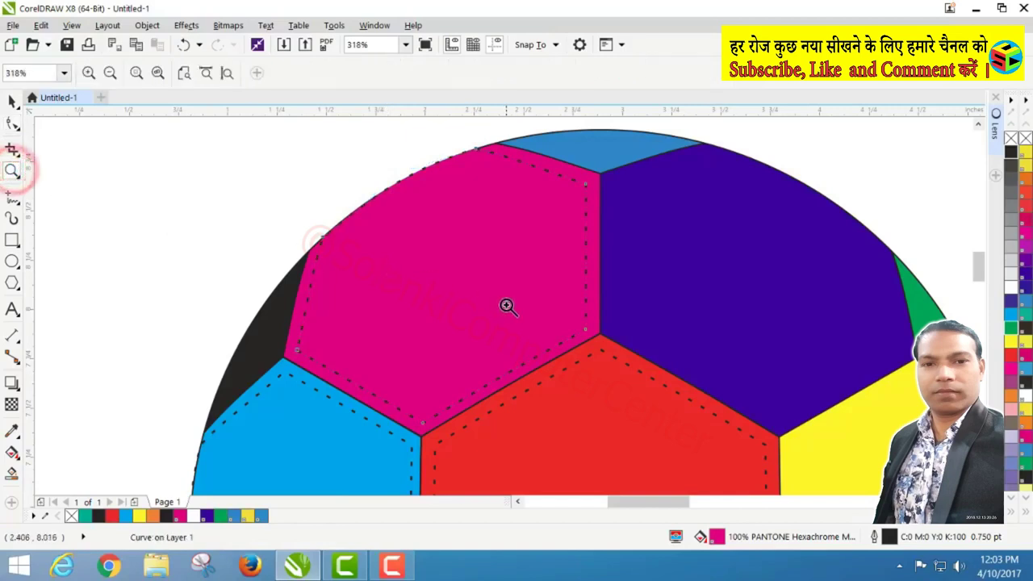
# Step: Make an unfilled ~91% copy inside the purple panel with a dashed 0.75 pt outline
pyautogui.press('space')
pyautogui.click(771, 292)
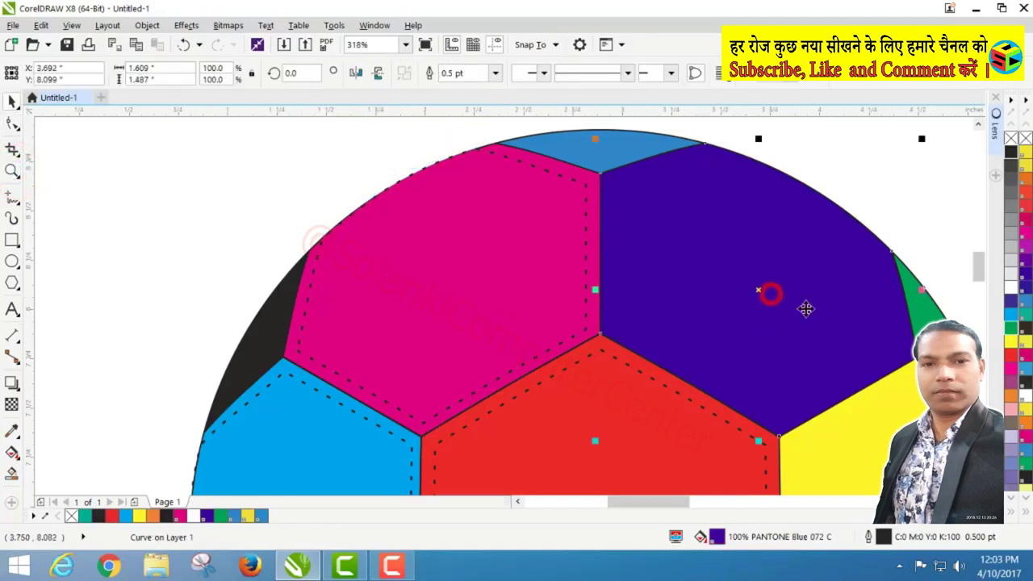
pyautogui.moveTo(923, 140); pyautogui.dragTo(909, 150)
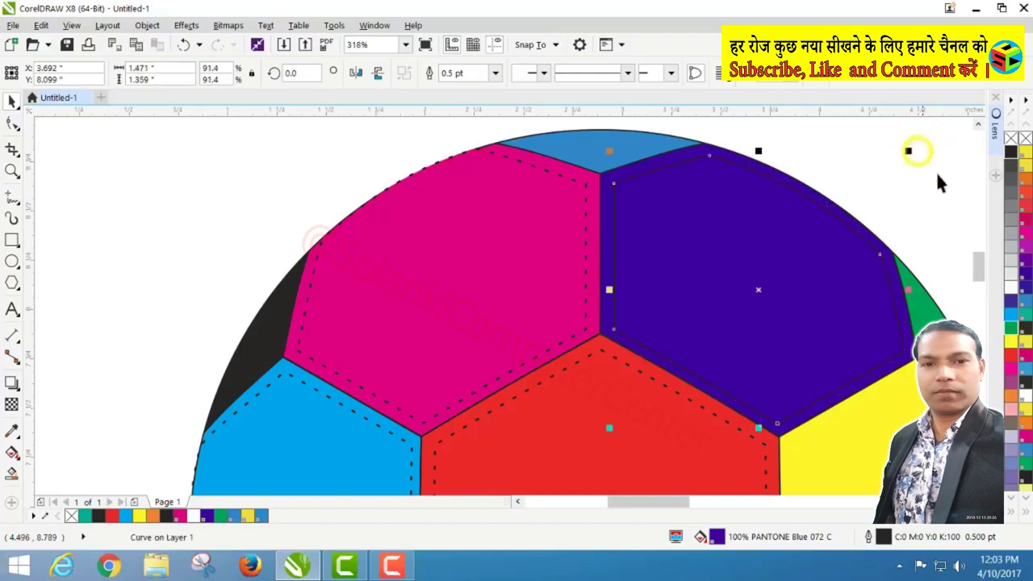
pyautogui.click(1024, 138)
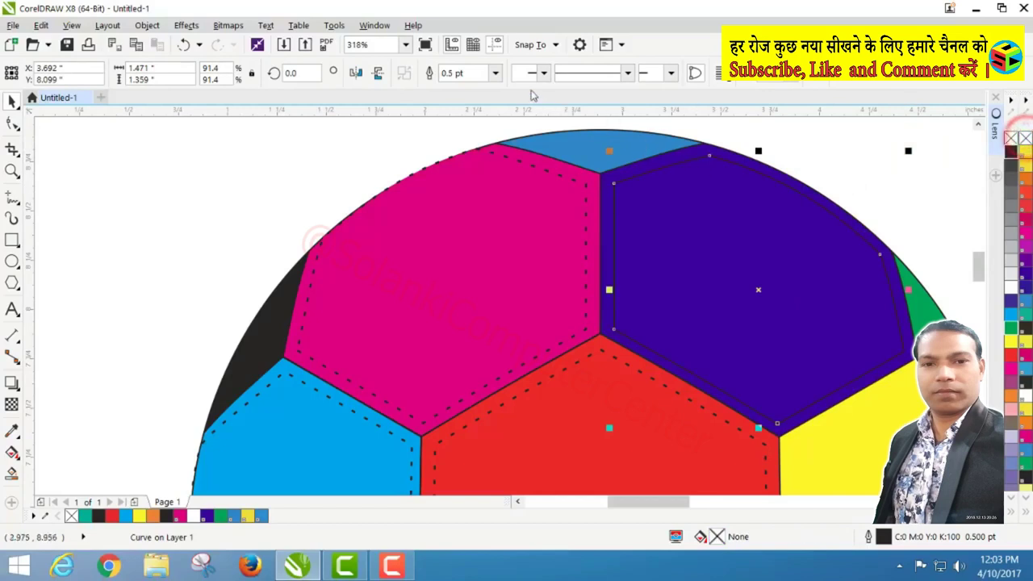
pyautogui.click(628, 74)
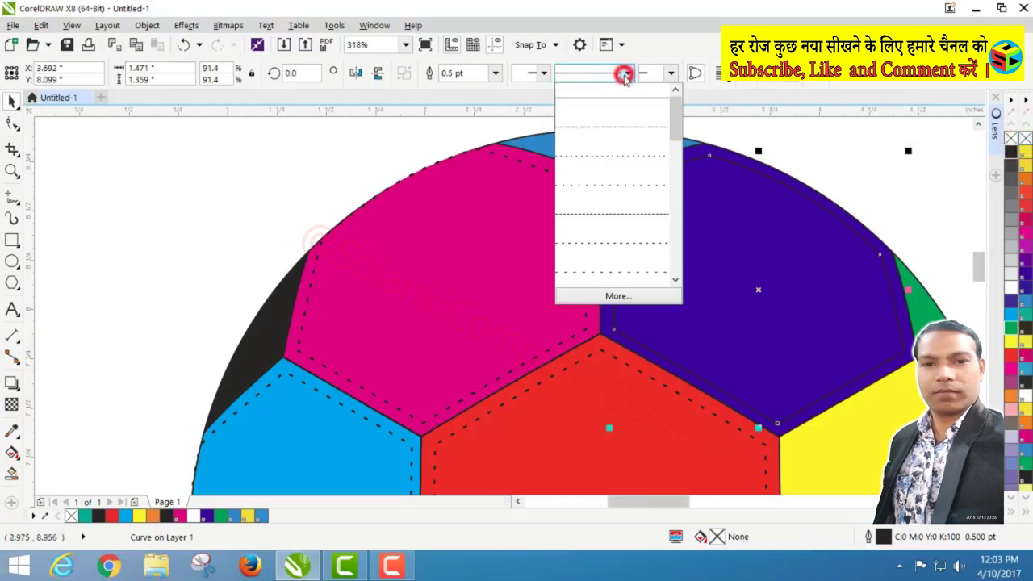
pyautogui.click(614, 272)
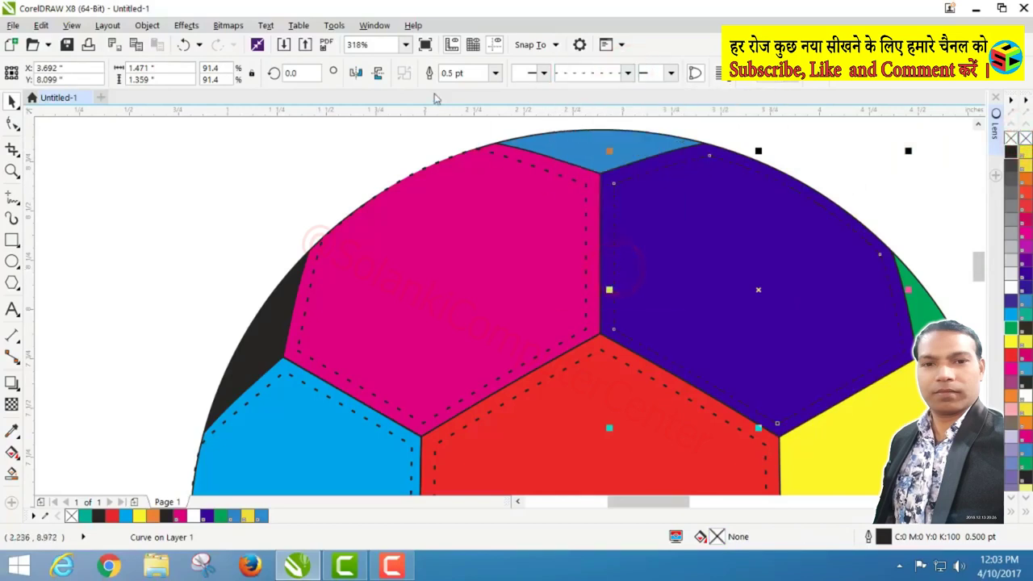
pyautogui.click(496, 73)
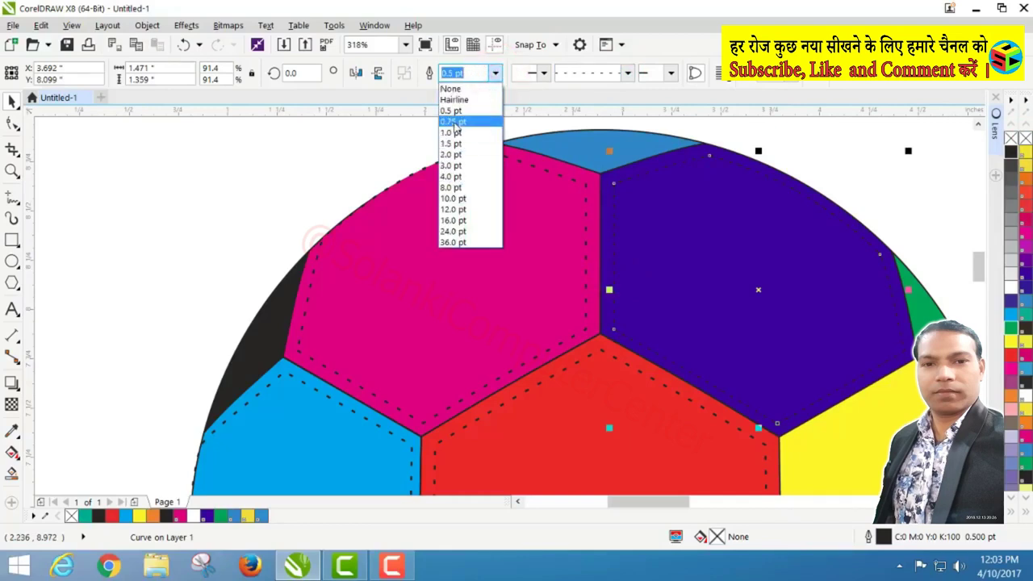
pyautogui.click(453, 121)
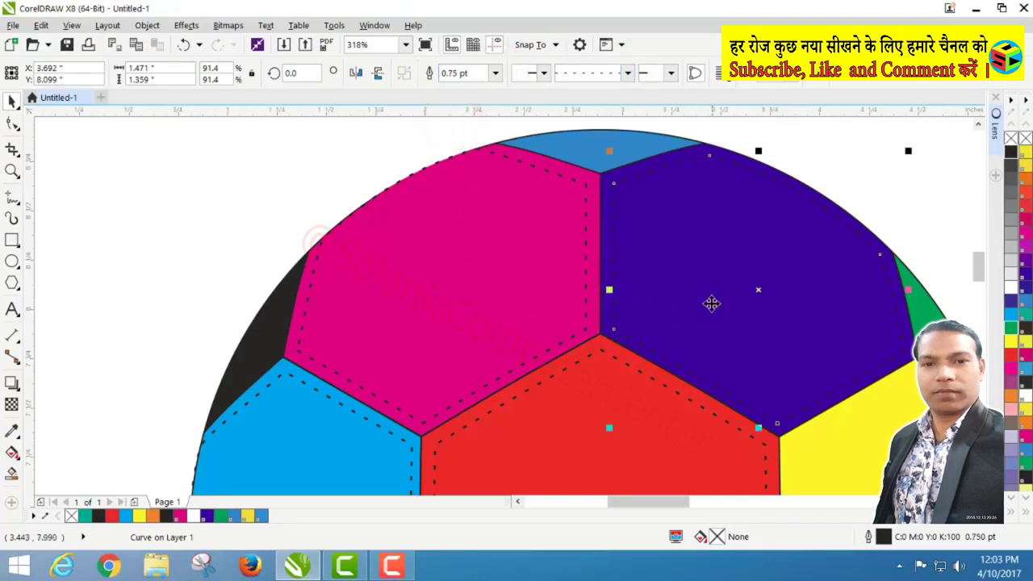
# Step: Curve the purple stitch line's upper-right edge along the ball's rim
pyautogui.click(12, 169)
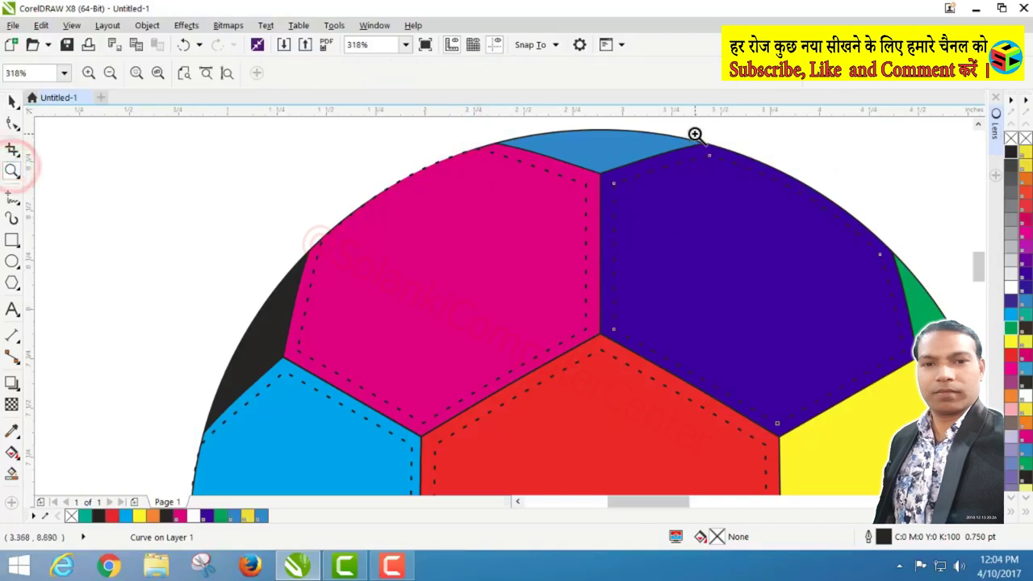
pyautogui.moveTo(695, 134); pyautogui.dragTo(926, 288)
pyautogui.press('space')
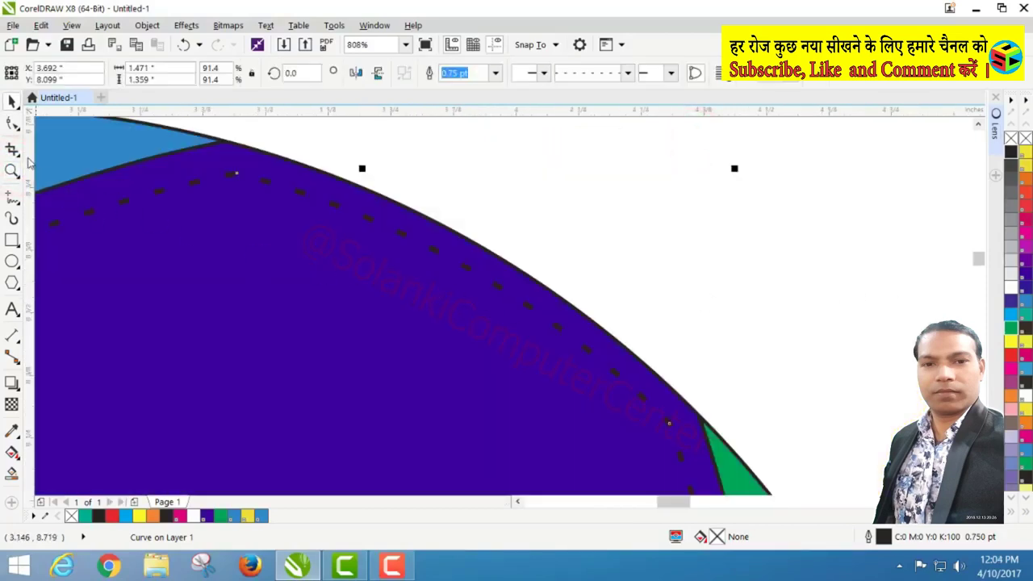
pyautogui.click(13, 125)
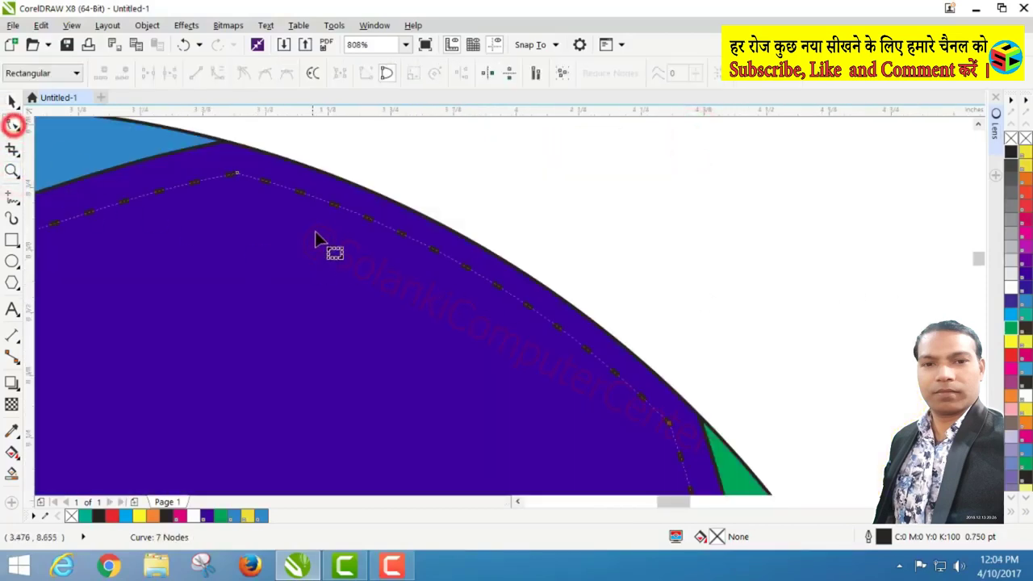
pyautogui.click(238, 174)
pyautogui.moveTo(238, 174); pyautogui.dragTo(274, 156)
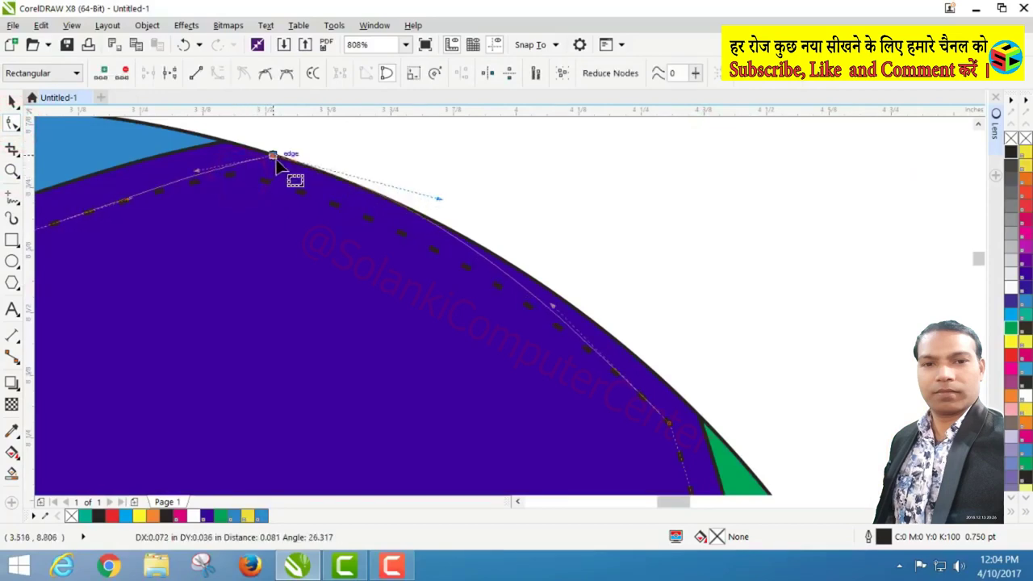
pyautogui.moveTo(669, 428); pyautogui.dragTo(675, 395)
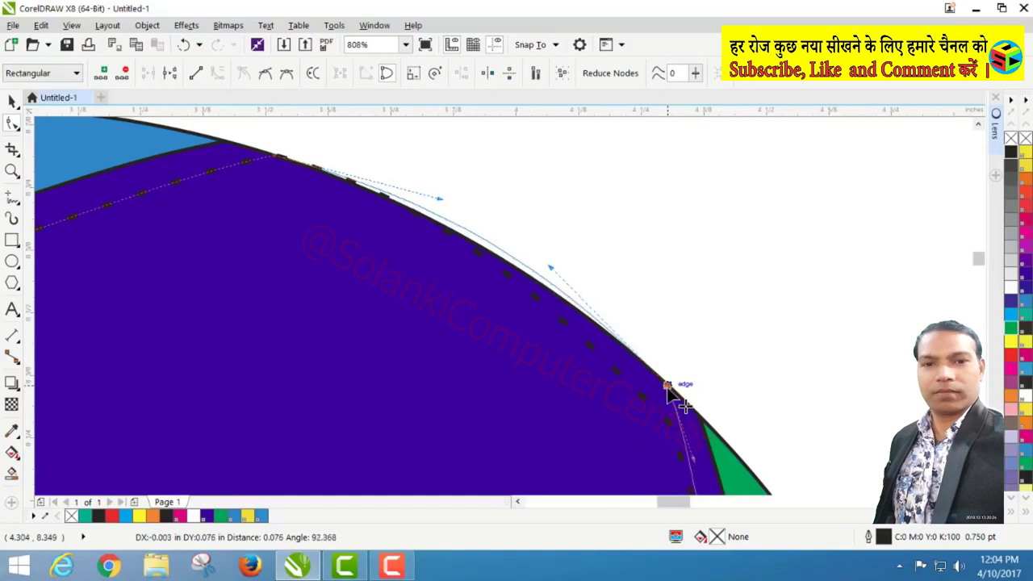
pyautogui.moveTo(674, 396); pyautogui.dragTo(667, 389)
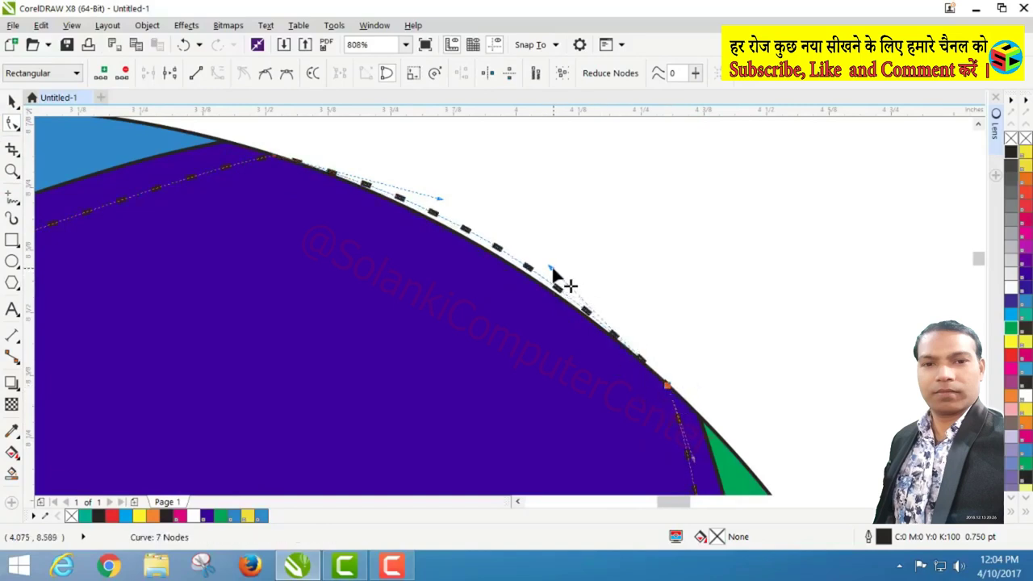
pyautogui.moveTo(551, 272); pyautogui.dragTo(556, 284)
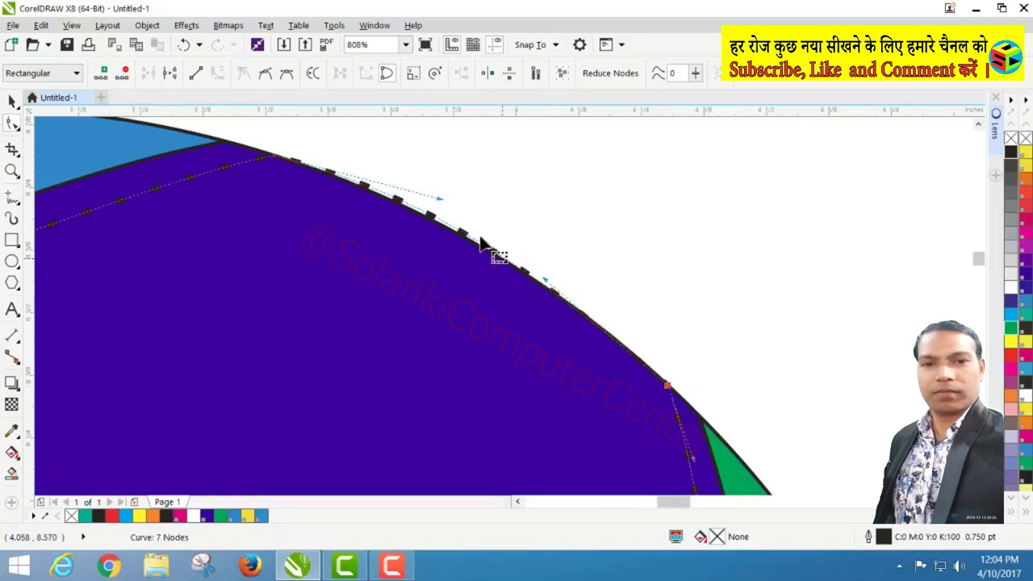
pyautogui.moveTo(440, 199); pyautogui.dragTo(437, 208)
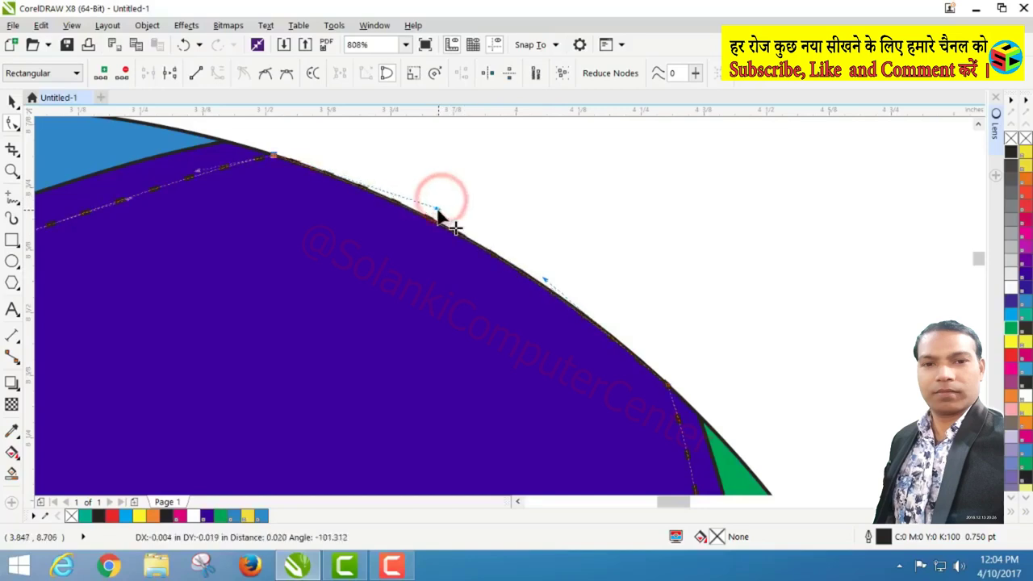
pyautogui.click(11, 172)
pyautogui.rightClick(261, 224)
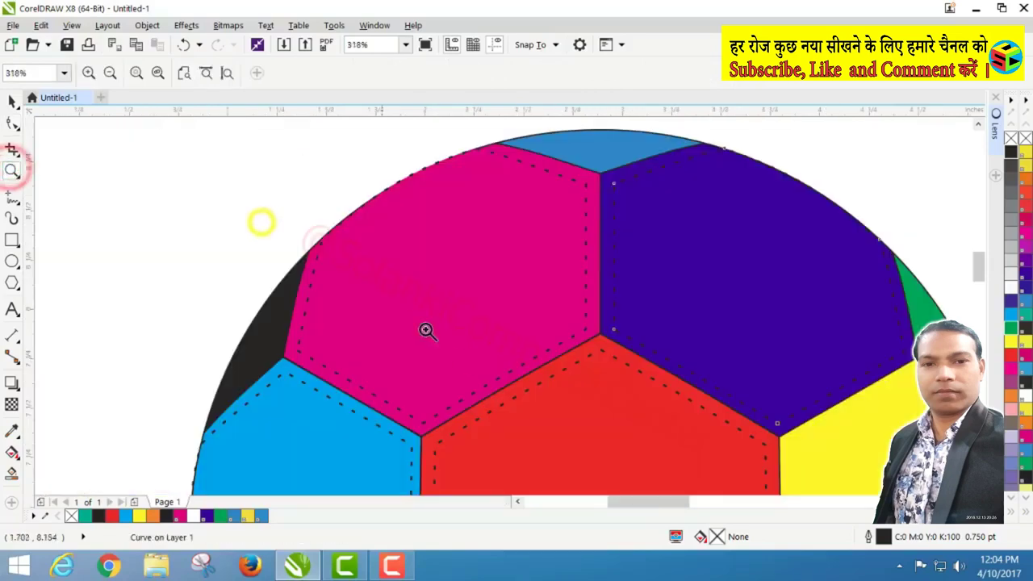
# Step: Zoom in on the yellow panel and make a smaller inset copy inside it
pyautogui.rightClick(514, 333)
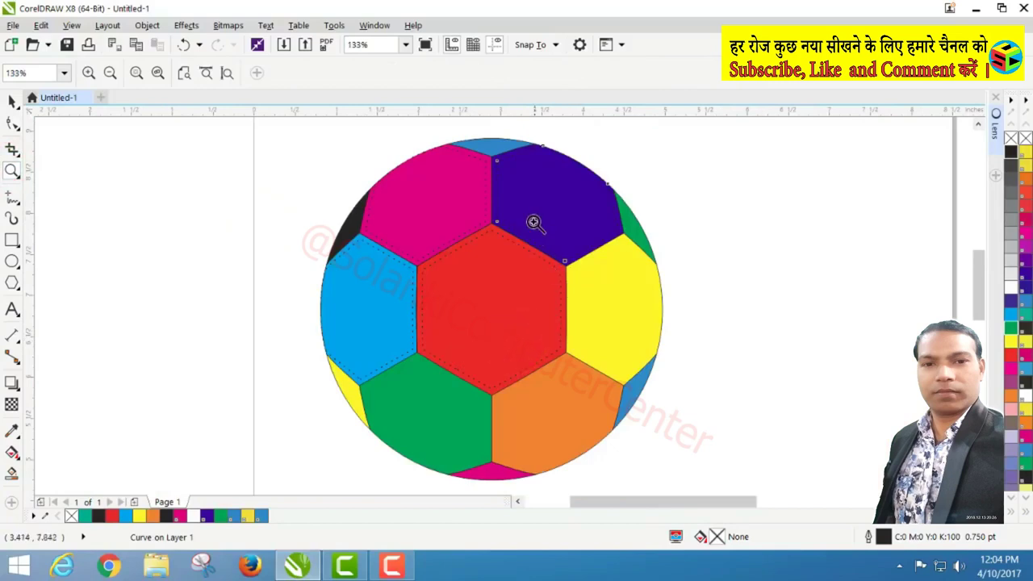
pyautogui.moveTo(535, 221); pyautogui.dragTo(699, 406)
pyautogui.press('space')
pyautogui.click(766, 225)
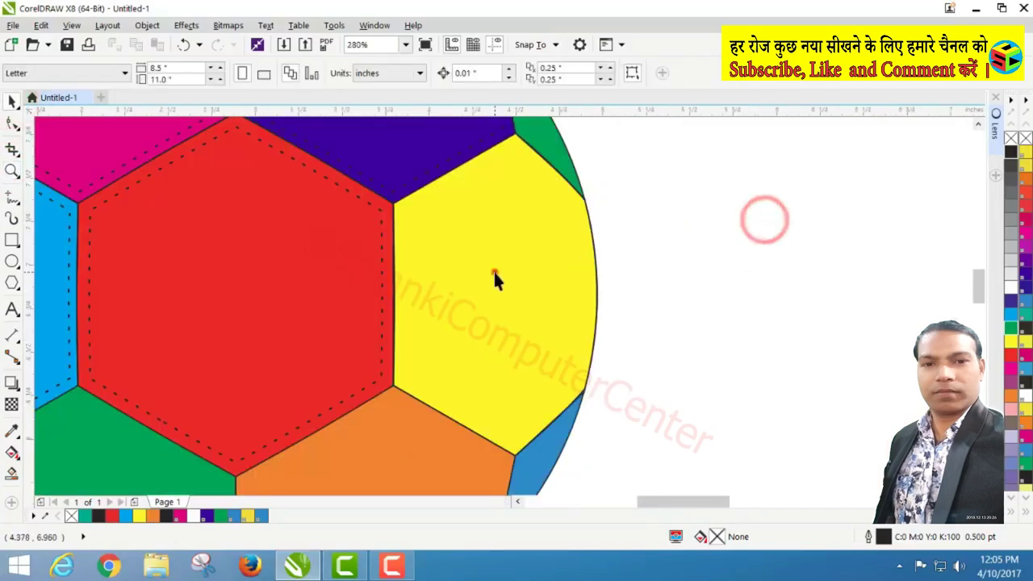
pyautogui.click(493, 269)
pyautogui.moveTo(601, 128); pyautogui.dragTo(603, 146)
# Step: Give the yellow panel's inner copy a dashed outline 0.75 pt wide
pyautogui.click(627, 73)
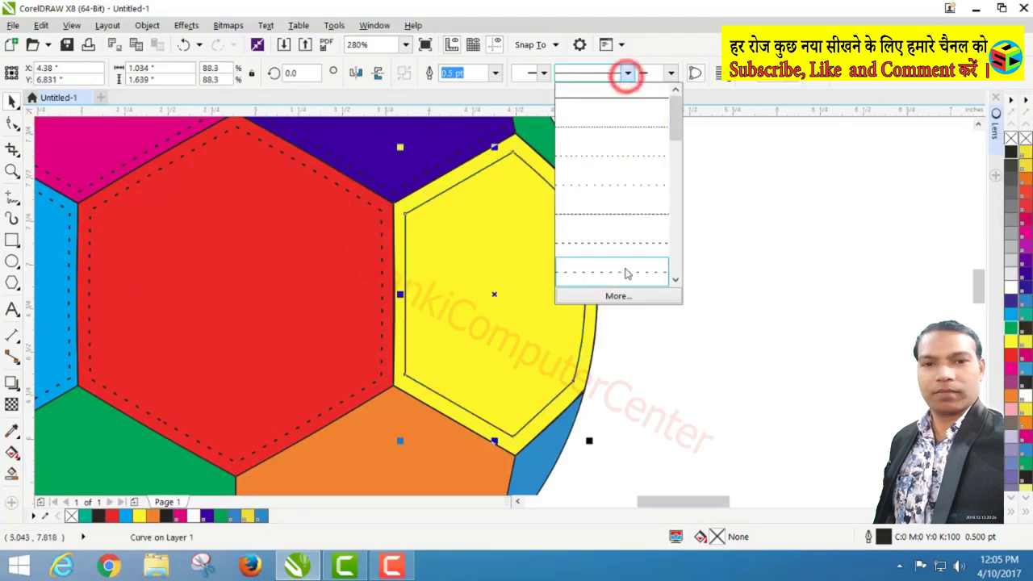
pyautogui.click(627, 272)
pyautogui.click(495, 74)
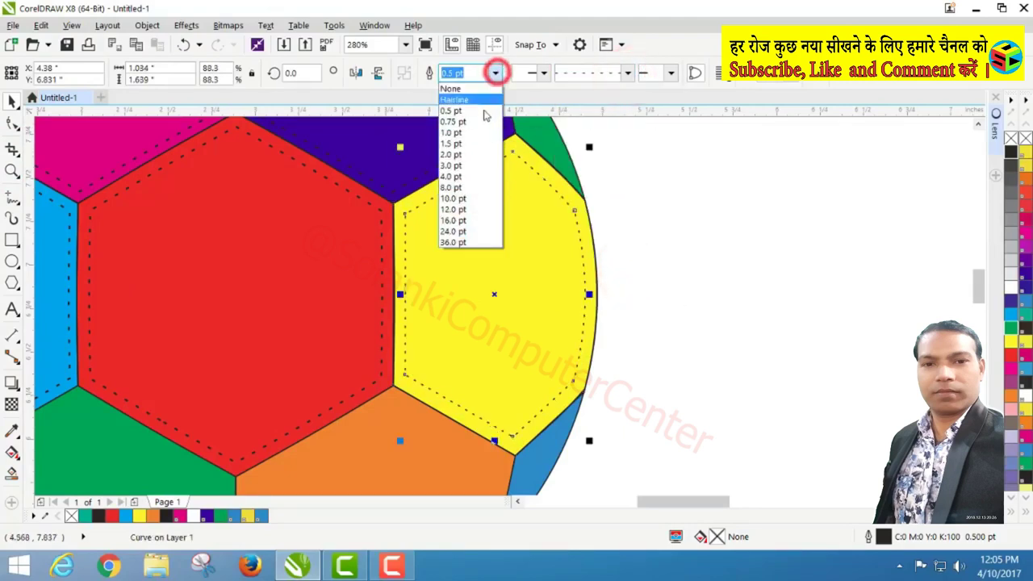
pyautogui.click(462, 121)
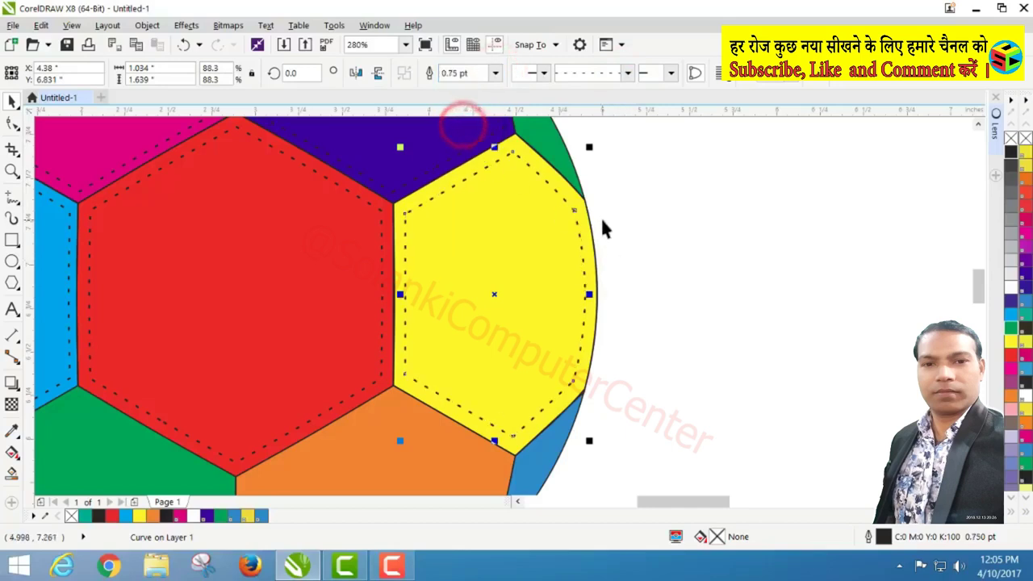
# Step: Bend the yellow stitch line's right side along the ball's curved rim, then view the whole ball
pyautogui.click(13, 123)
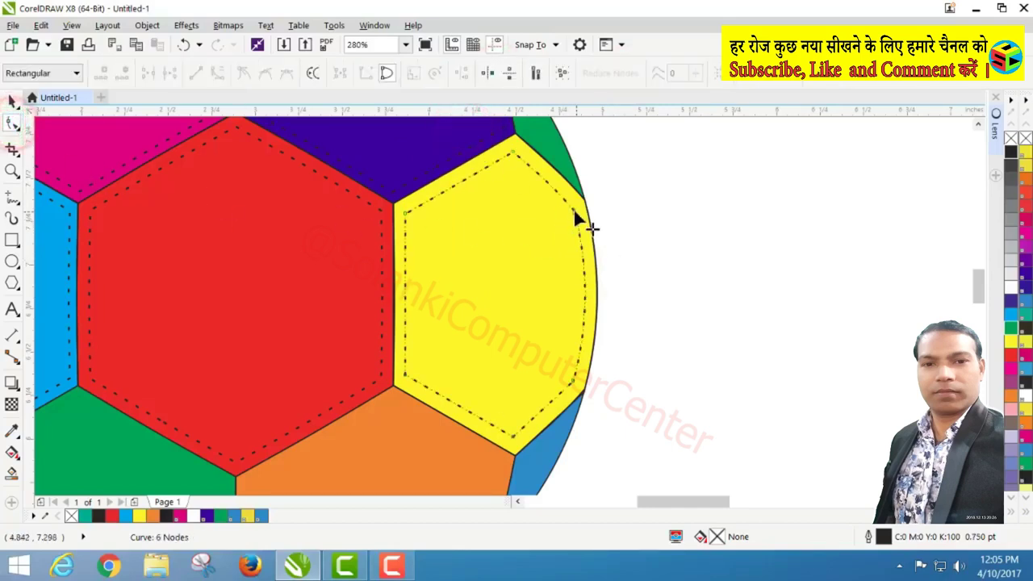
pyautogui.moveTo(576, 211); pyautogui.dragTo(589, 223)
pyautogui.moveTo(575, 391); pyautogui.dragTo(602, 321)
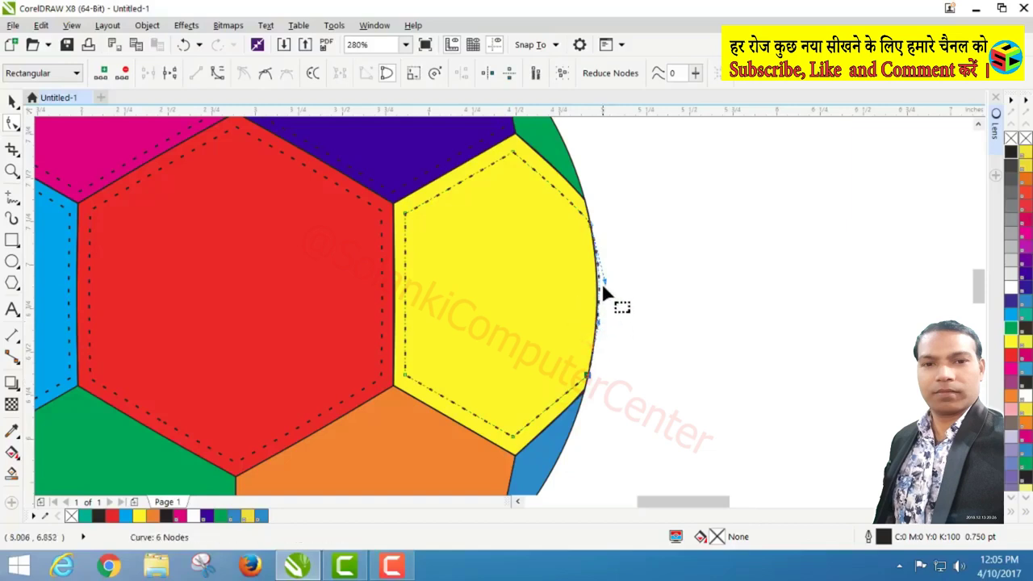
pyautogui.moveTo(603, 280); pyautogui.dragTo(625, 302)
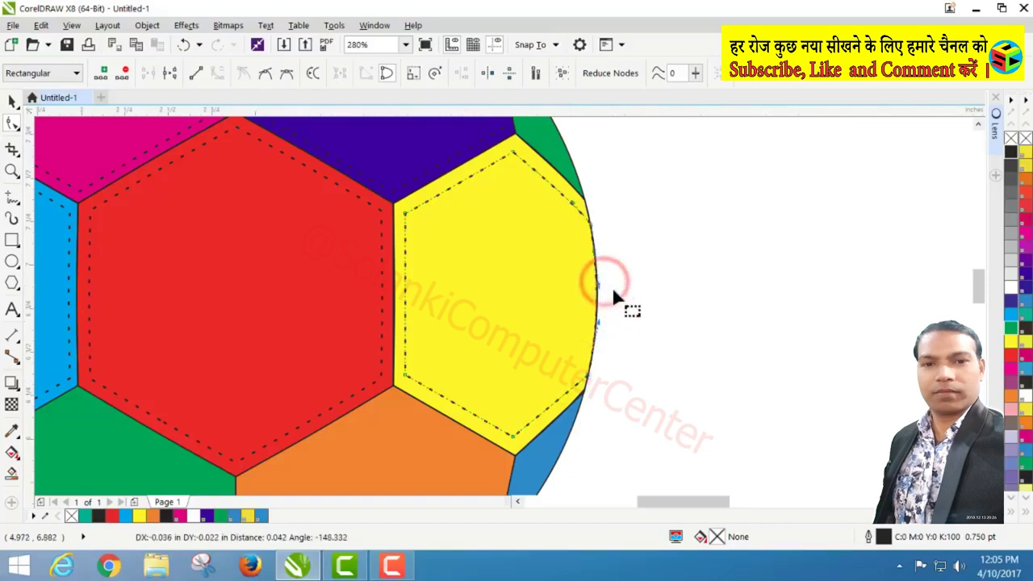
pyautogui.click(12, 172)
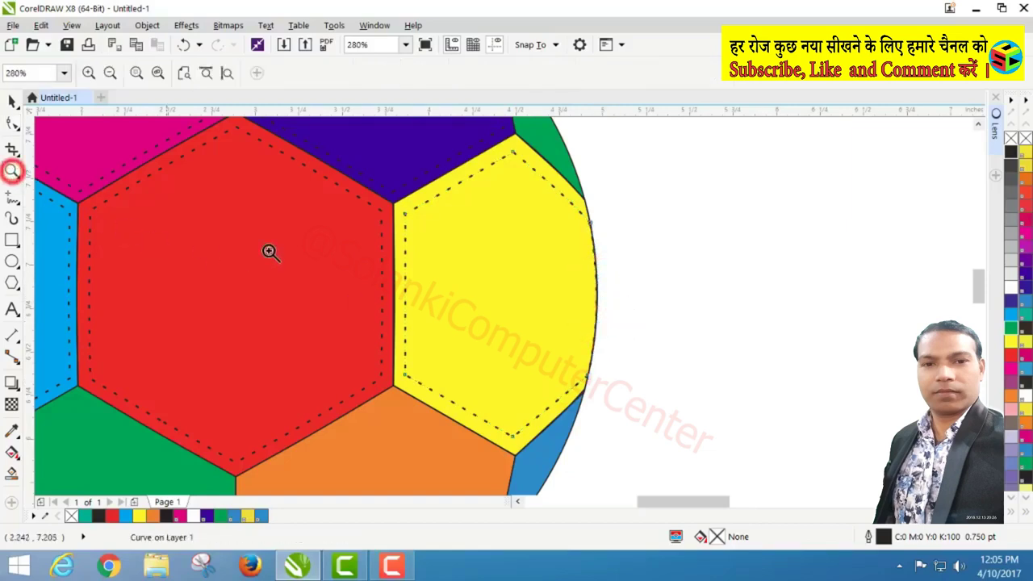
pyautogui.rightClick(352, 223)
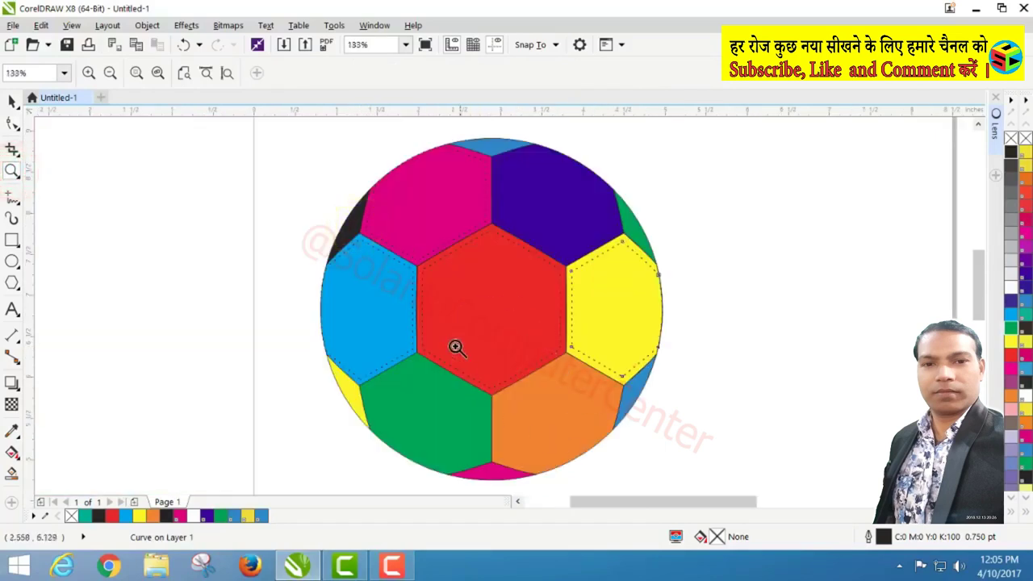
# Step: Make a smaller inset copy of the orange panel with a dashed 0.75 pt outline
pyautogui.click(549, 379)
pyautogui.press('space')
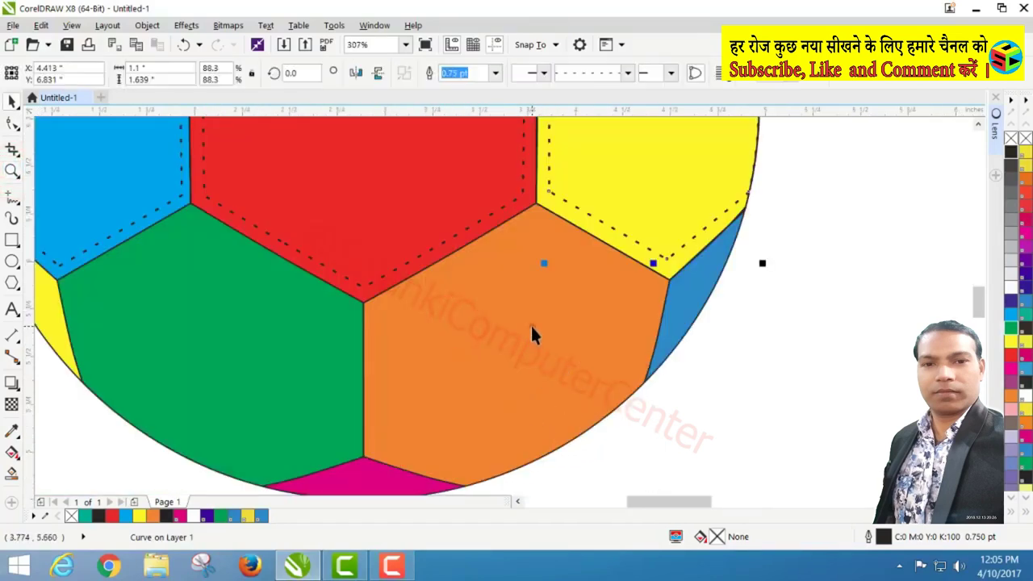
pyautogui.click(532, 331)
pyautogui.moveTo(673, 201); pyautogui.dragTo(673, 213)
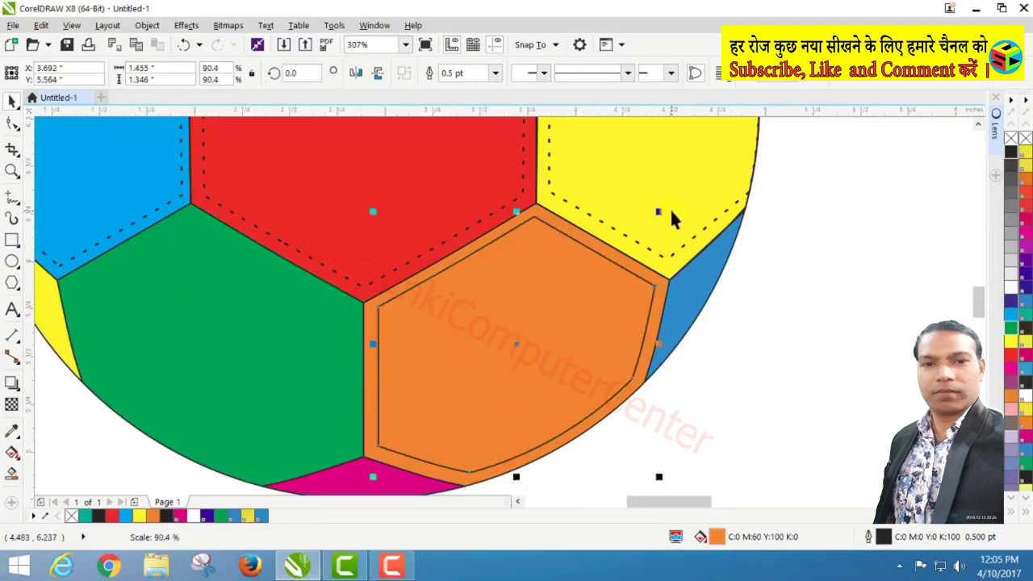
pyautogui.click(627, 74)
pyautogui.click(618, 273)
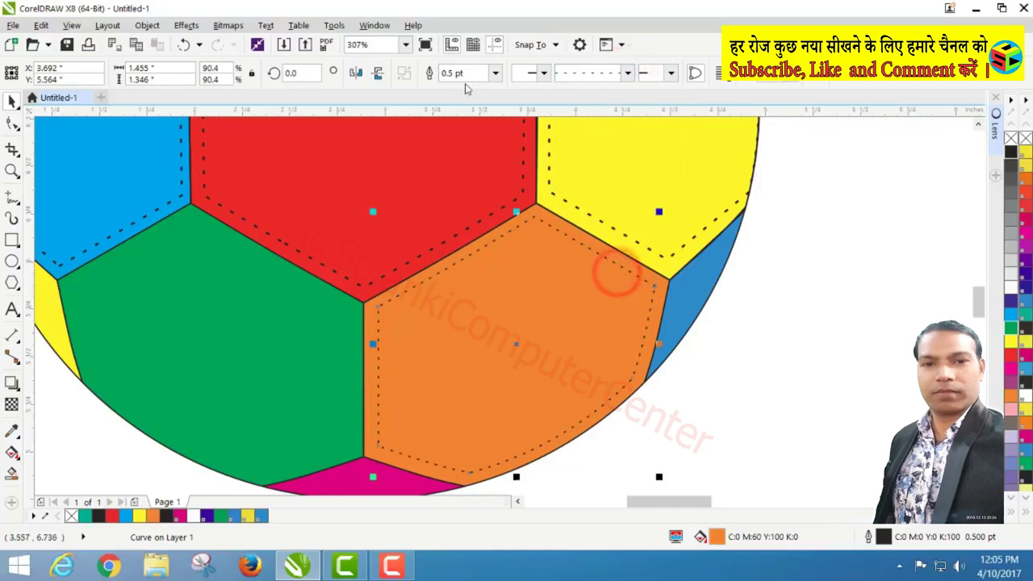
pyautogui.click(494, 74)
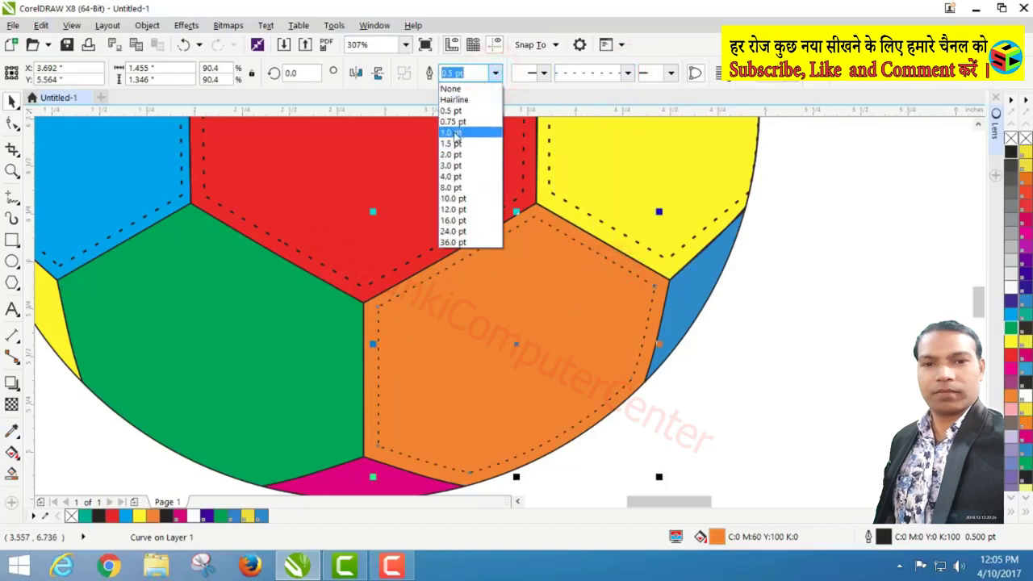
pyautogui.click(452, 121)
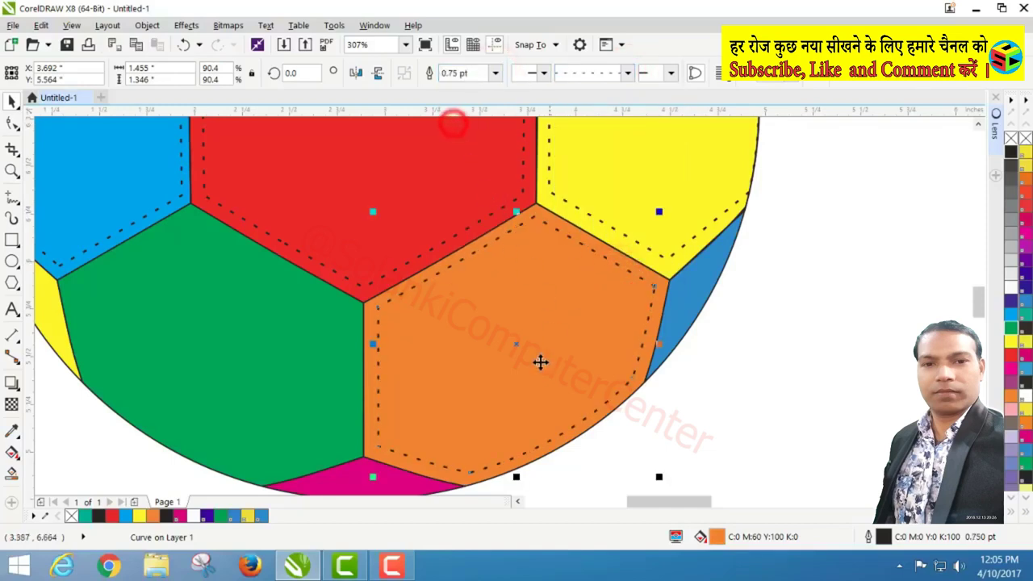
# Step: Reshape the orange stitch line's nodes so its lower-right side curves along the rim
pyautogui.click(12, 125)
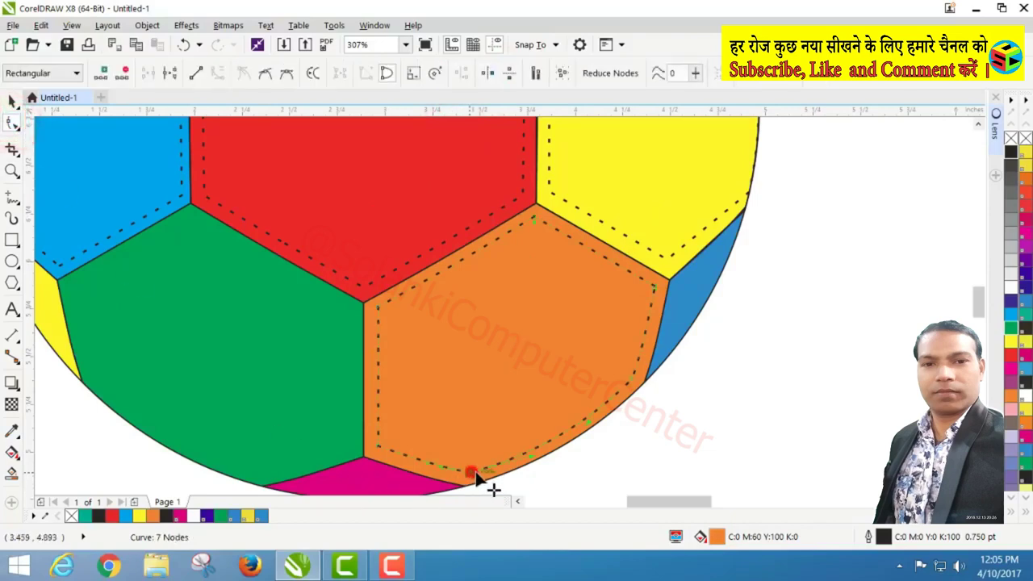
pyautogui.moveTo(476, 474); pyautogui.dragTo(490, 478)
pyautogui.moveTo(634, 384); pyautogui.dragTo(627, 400)
pyautogui.click(583, 442)
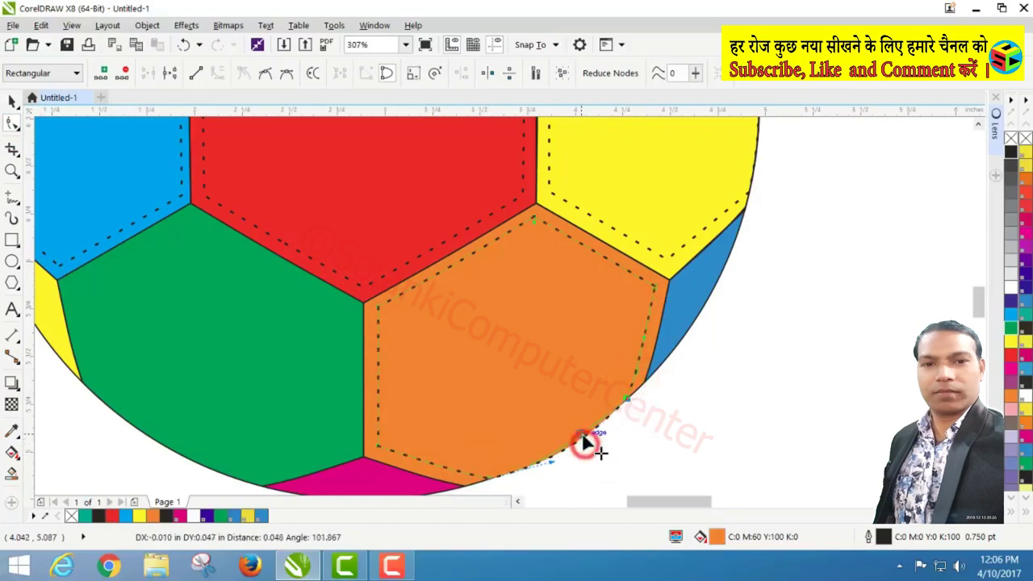
pyautogui.moveTo(550, 460); pyautogui.dragTo(560, 458)
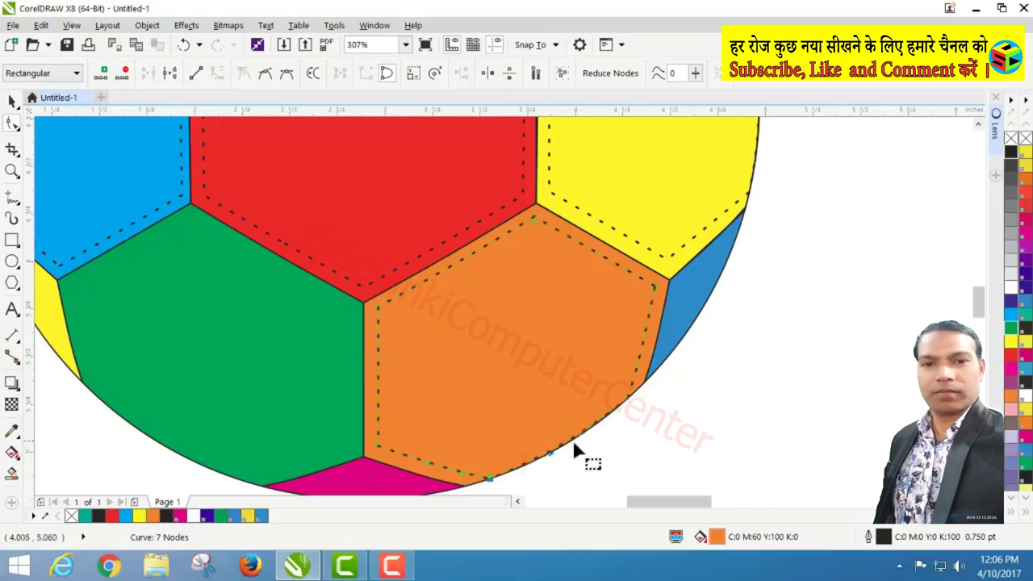
pyautogui.moveTo(552, 454); pyautogui.dragTo(554, 457)
# Step: Make a smaller inset copy of the green panel with a dashed 0.75 pt outline
pyautogui.click(11, 101)
pyautogui.click(227, 330)
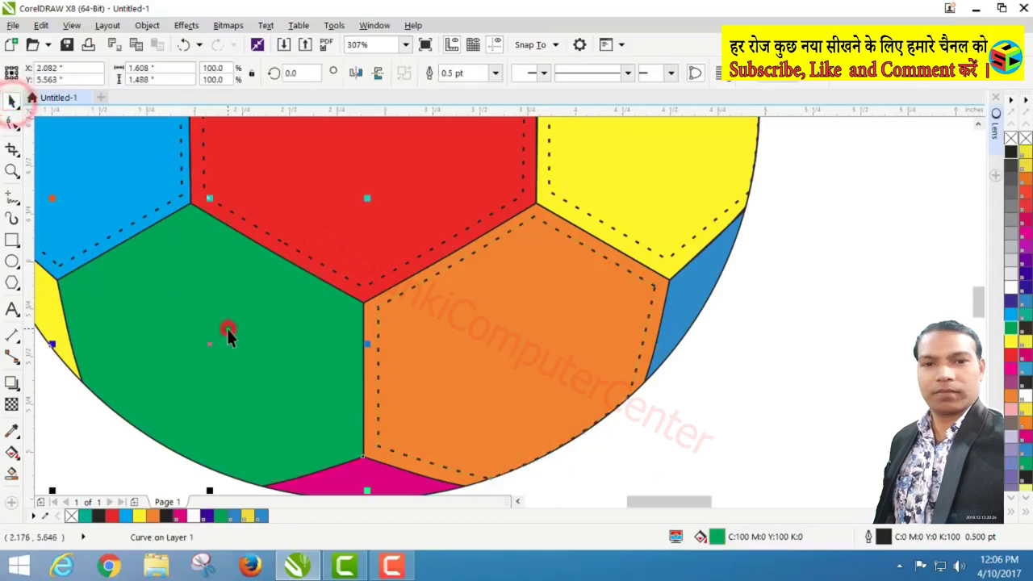
pyautogui.moveTo(368, 199); pyautogui.dragTo(362, 217)
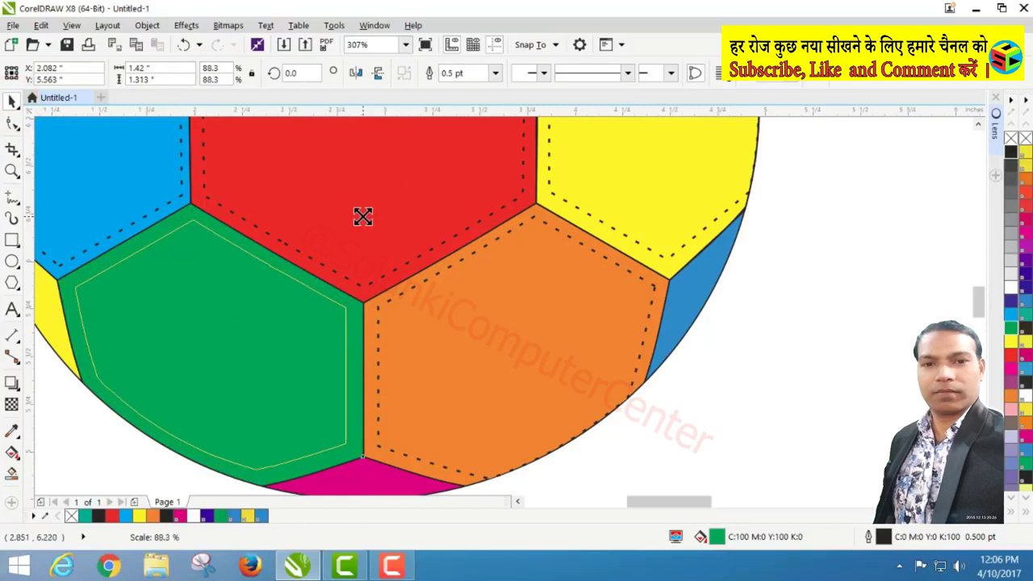
pyautogui.moveTo(363, 217); pyautogui.dragTo(362, 214)
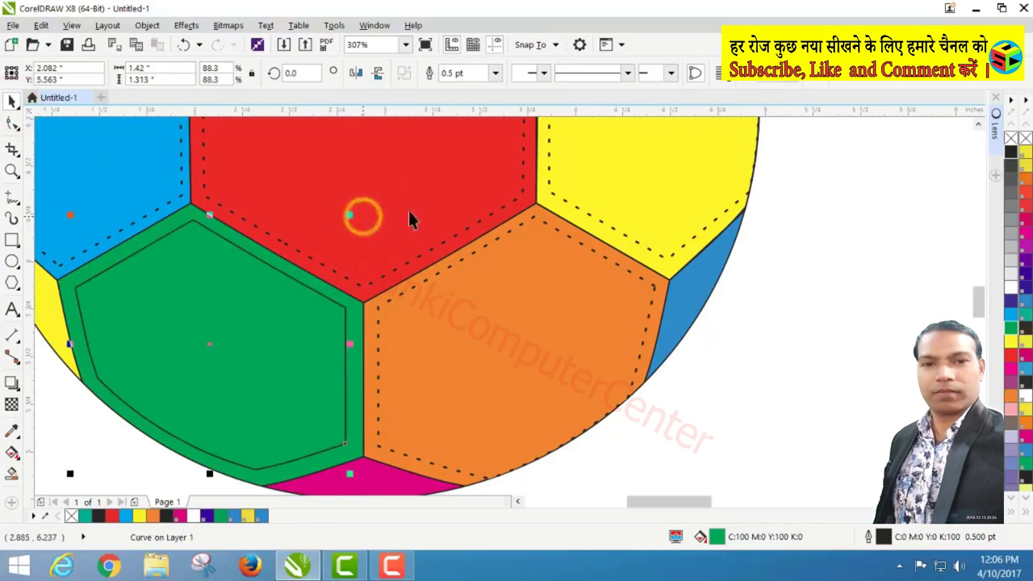
pyautogui.click(627, 73)
pyautogui.click(606, 272)
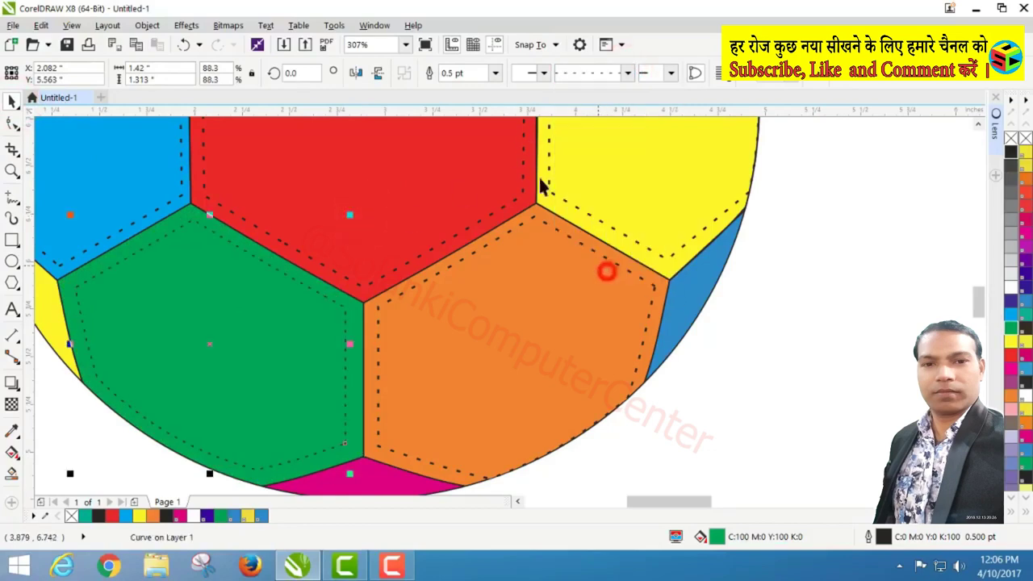
pyautogui.click(496, 73)
pyautogui.click(456, 123)
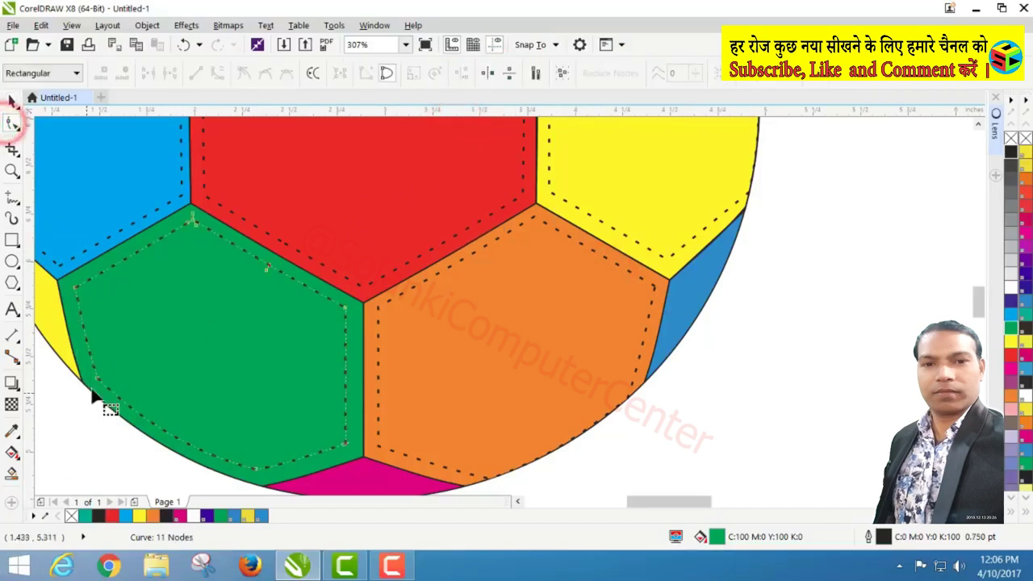
# Step: Move the green stitch line's nodes and bend its lower-left curve along the rim
pyautogui.moveTo(95, 379); pyautogui.dragTo(97, 398)
pyautogui.moveTo(256, 472); pyautogui.dragTo(224, 477)
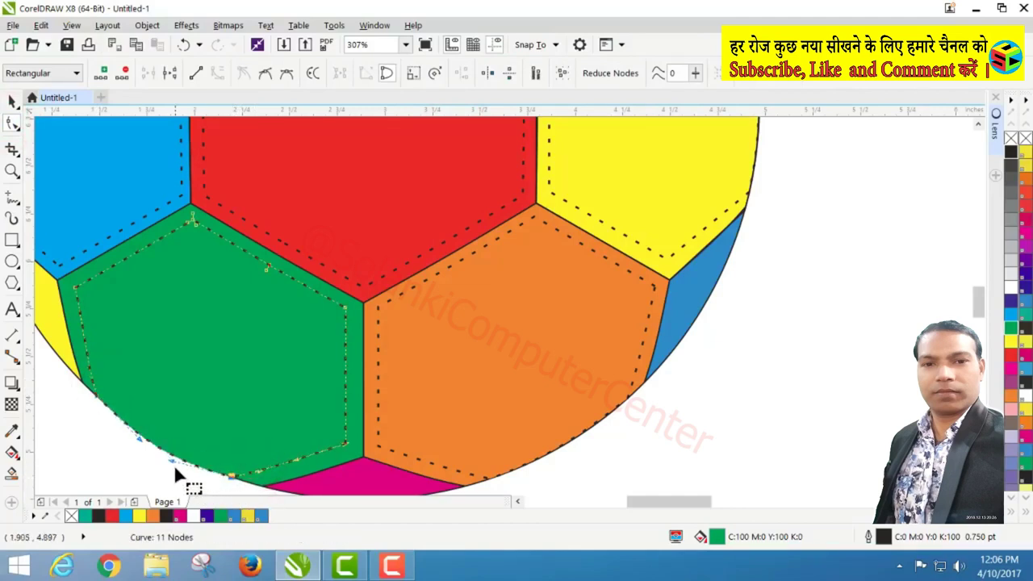
pyautogui.moveTo(169, 458)
pyautogui.mouseDown()
pyautogui.moveTo(151, 456)
pyautogui.moveTo(142, 437)
pyautogui.moveTo(171, 454)
pyautogui.mouseUp()
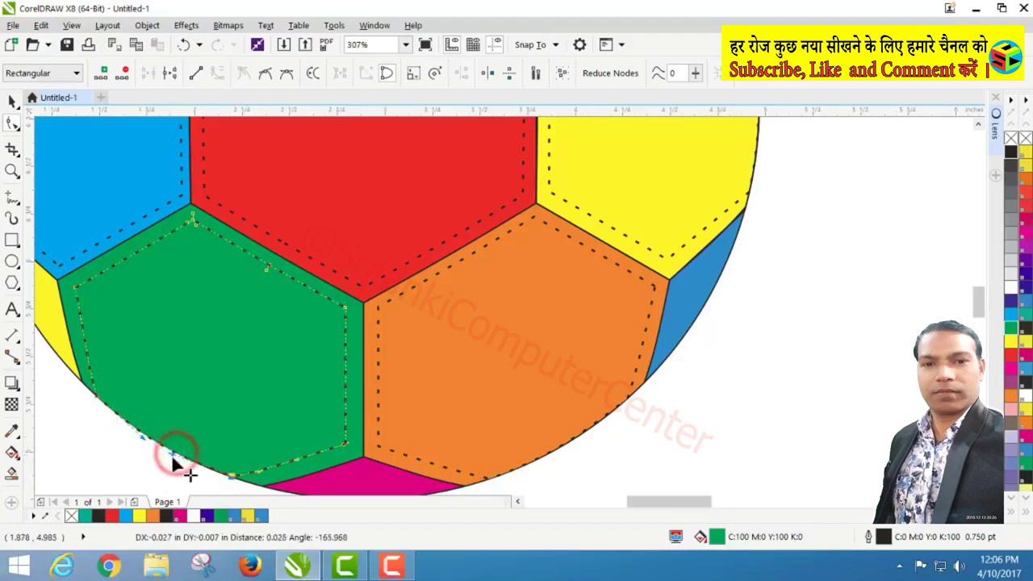
pyautogui.click(12, 170)
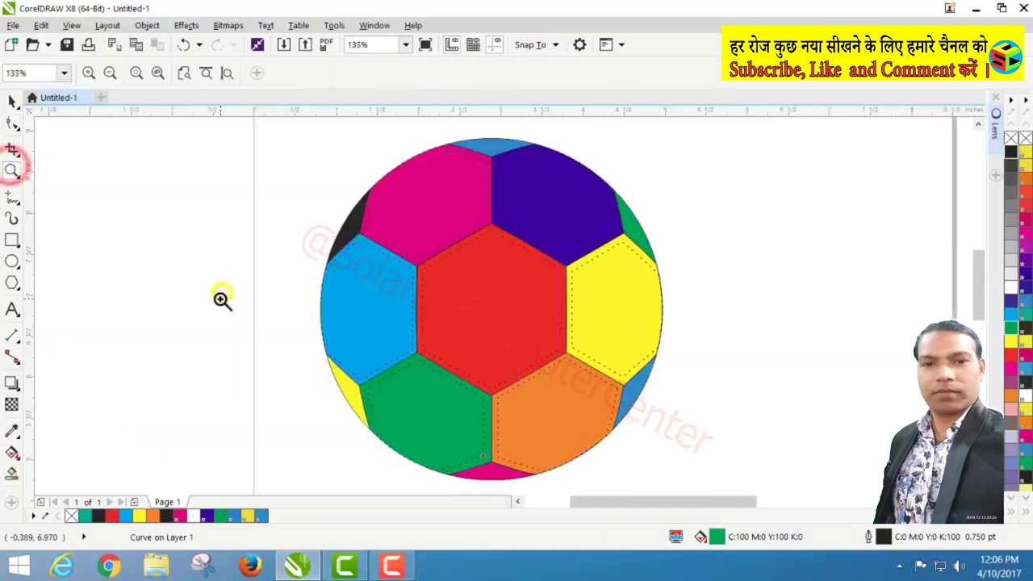
# Step: Zoom in on the small green sliver and leave an unfilled, smaller copy inside it
pyautogui.rightClick(214, 290)
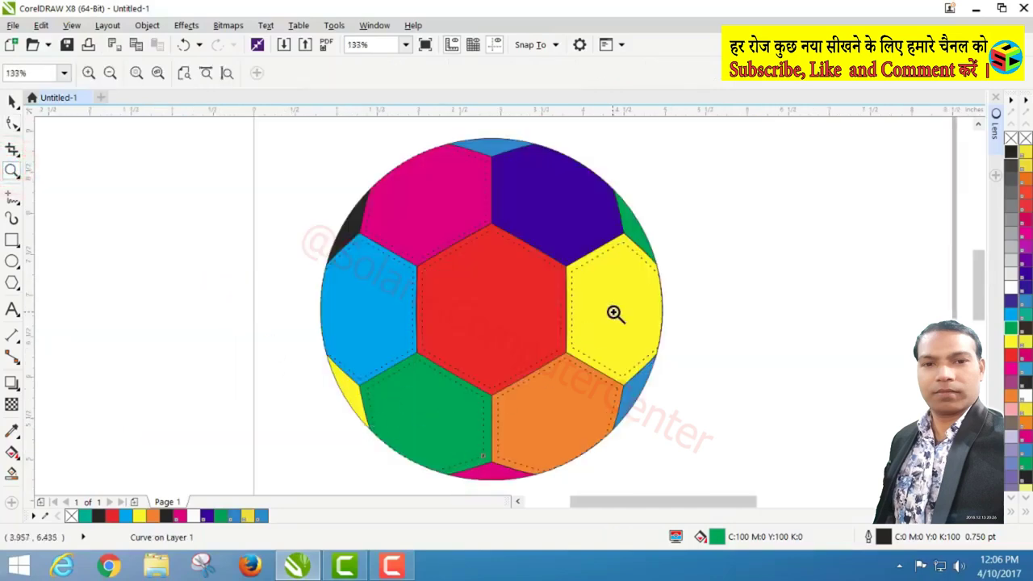
pyautogui.moveTo(606, 184); pyautogui.dragTo(669, 288)
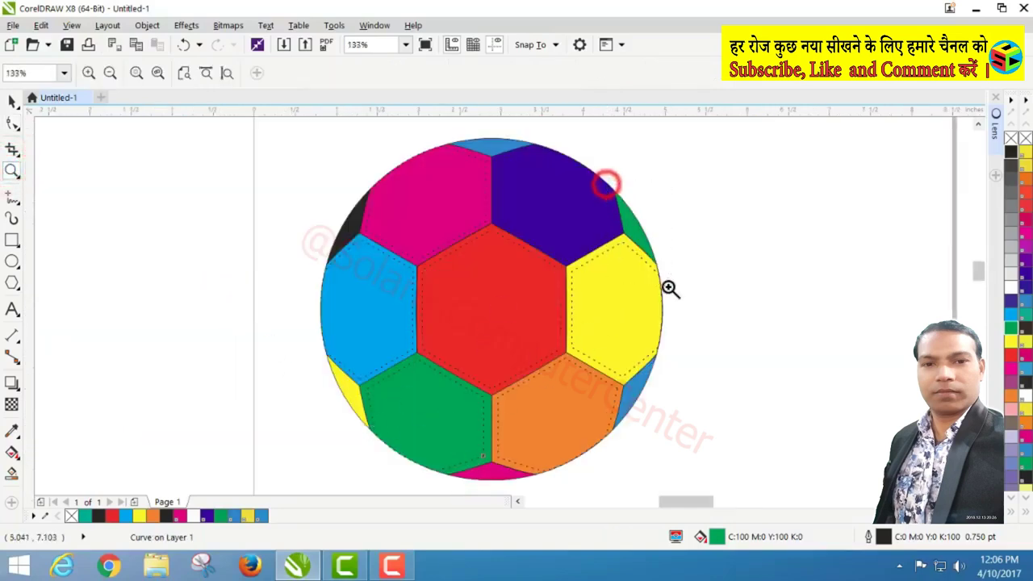
pyautogui.press('space')
pyautogui.click(506, 281)
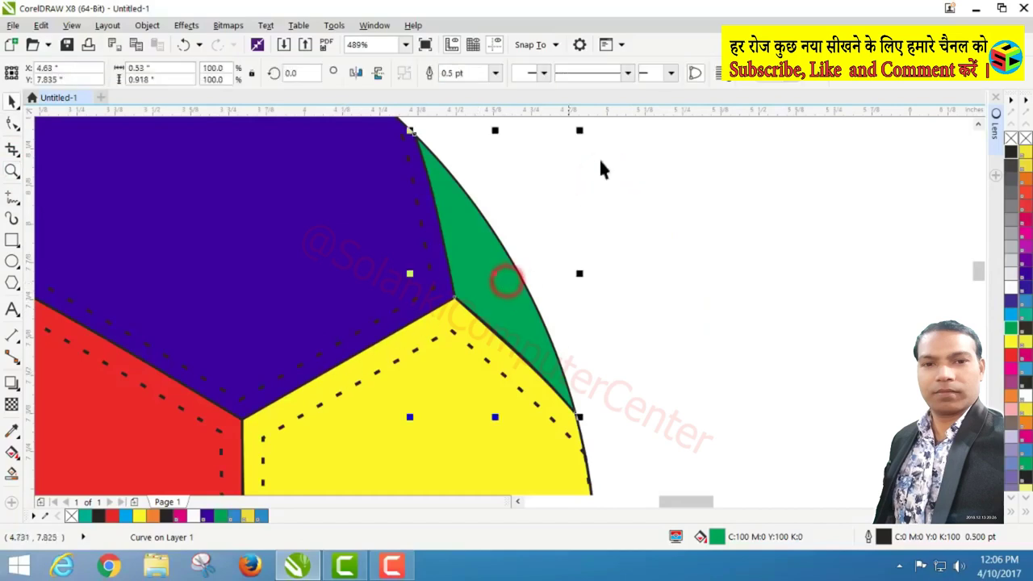
pyautogui.moveTo(585, 131); pyautogui.dragTo(582, 156)
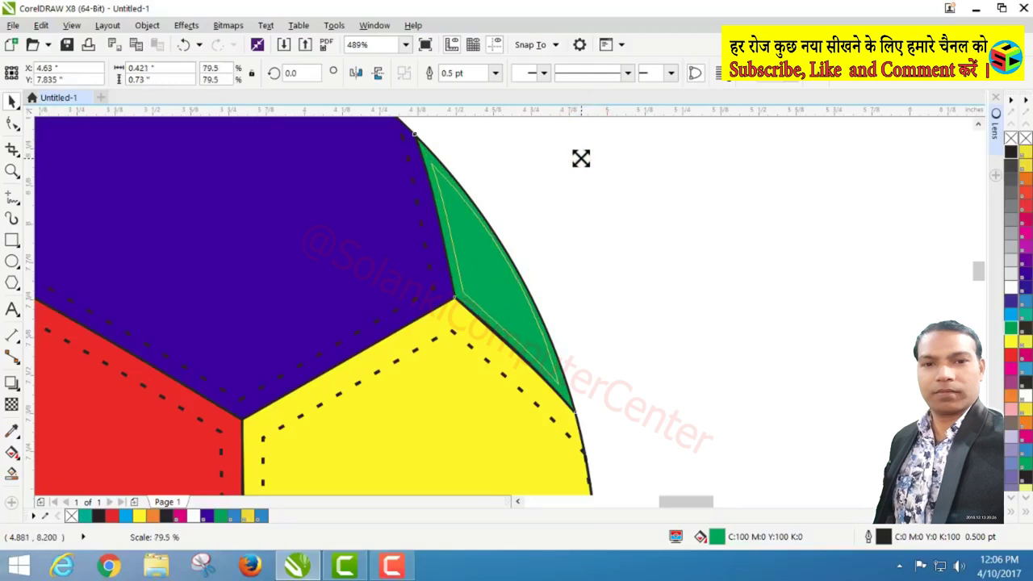
pyautogui.rightClick(581, 159)
pyautogui.moveTo(581, 159); pyautogui.dragTo(581, 160)
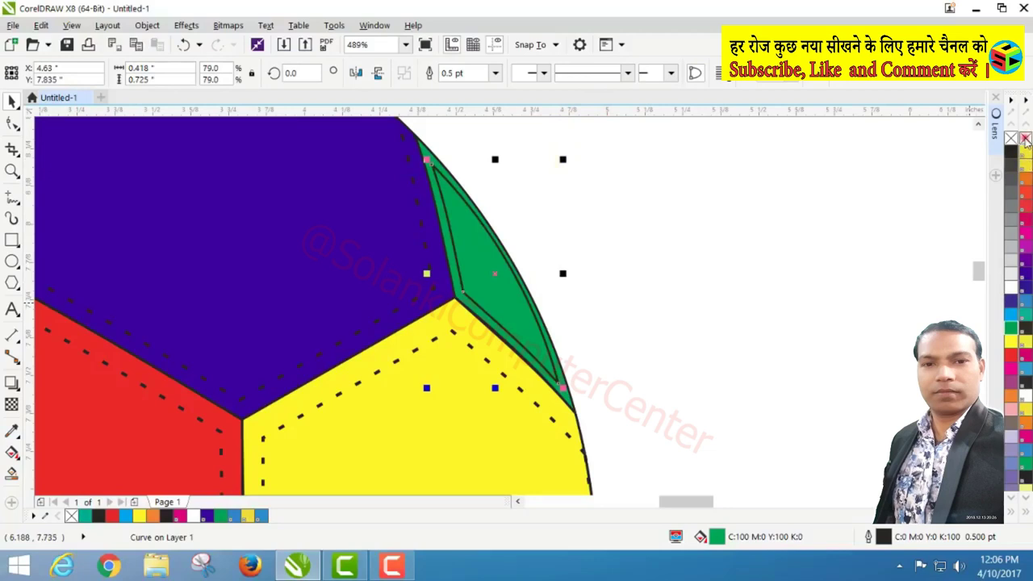
pyautogui.click(1025, 139)
# Step: Give the green sliver's inner copy a dashed outline 0.75 pt wide
pyautogui.click(627, 79)
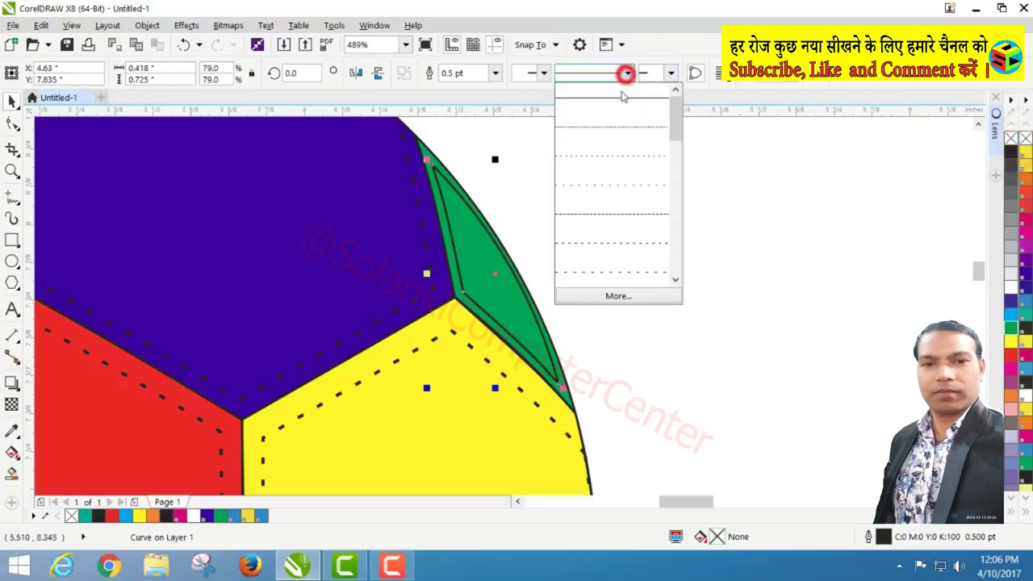
pyautogui.click(608, 266)
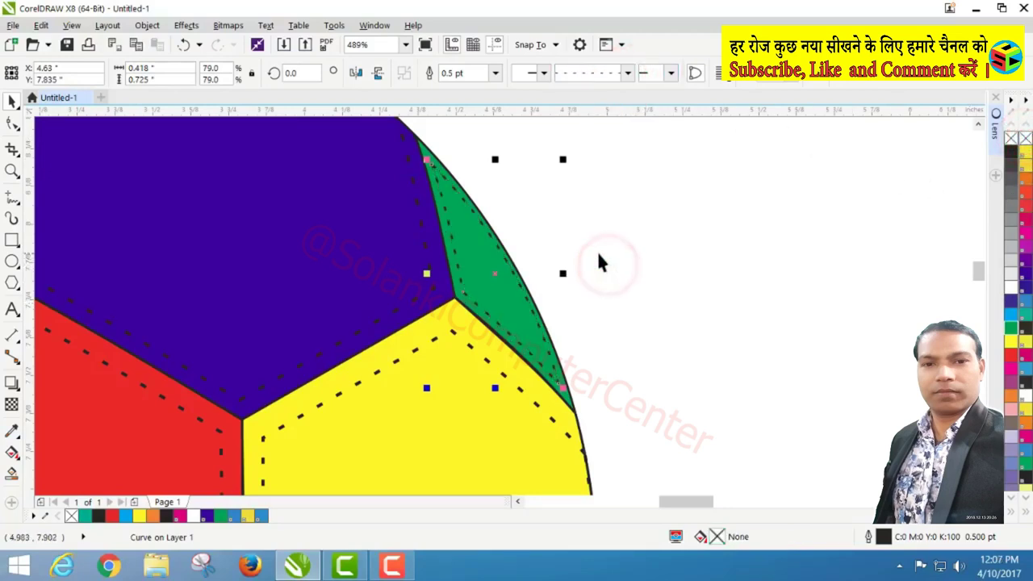
pyautogui.click(495, 72)
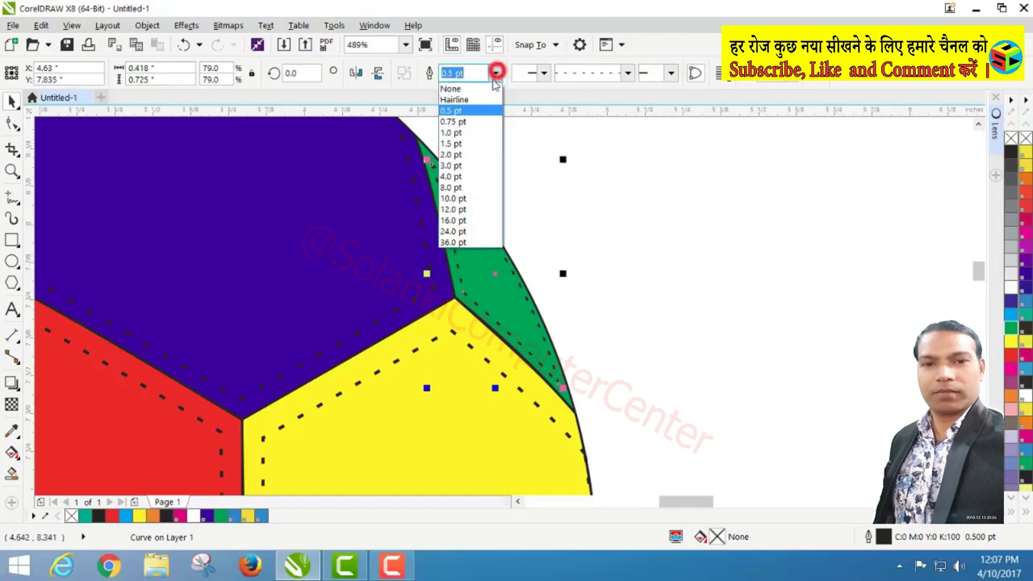
pyautogui.click(454, 122)
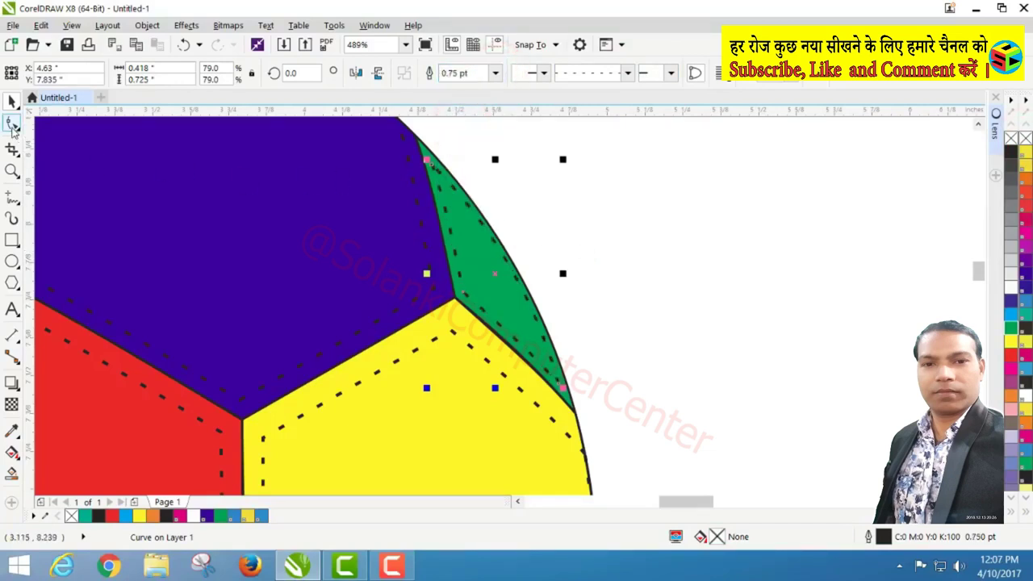
# Step: Adjust the green sliver stitch line's nodes and curve to follow its edge, then zoom out
pyautogui.click(12, 125)
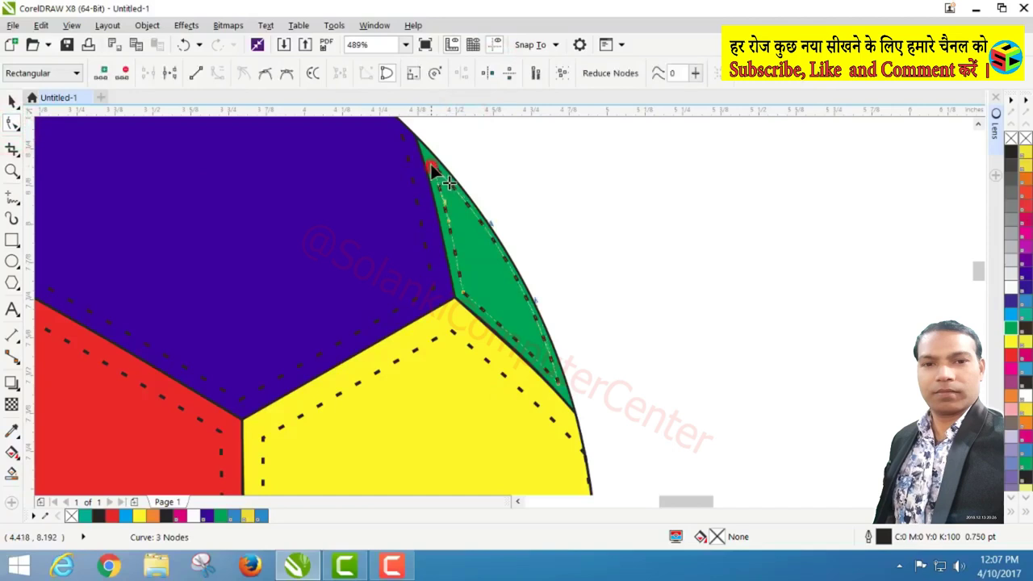
pyautogui.moveTo(431, 167); pyautogui.dragTo(431, 153)
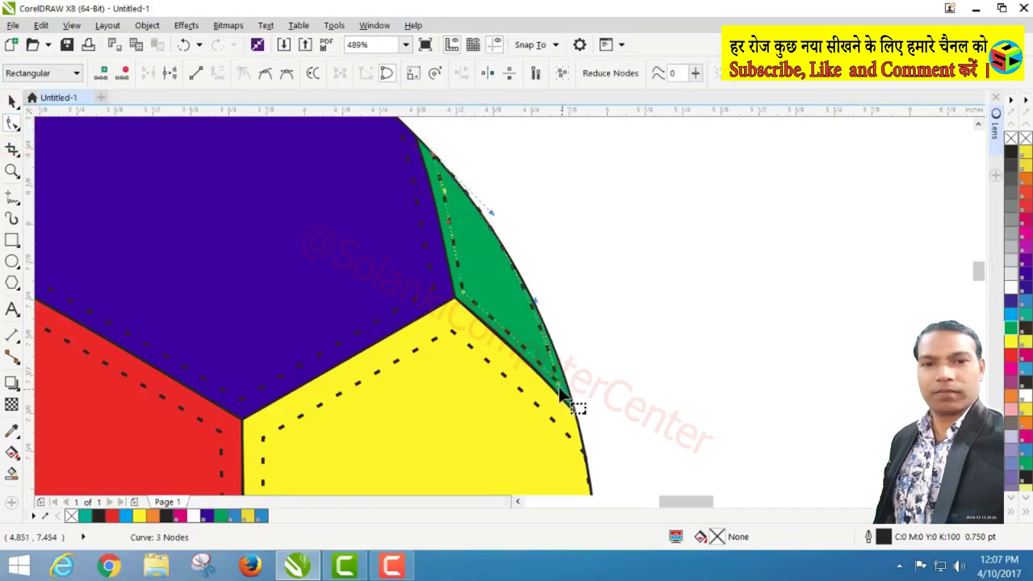
pyautogui.moveTo(560, 384); pyautogui.dragTo(565, 386)
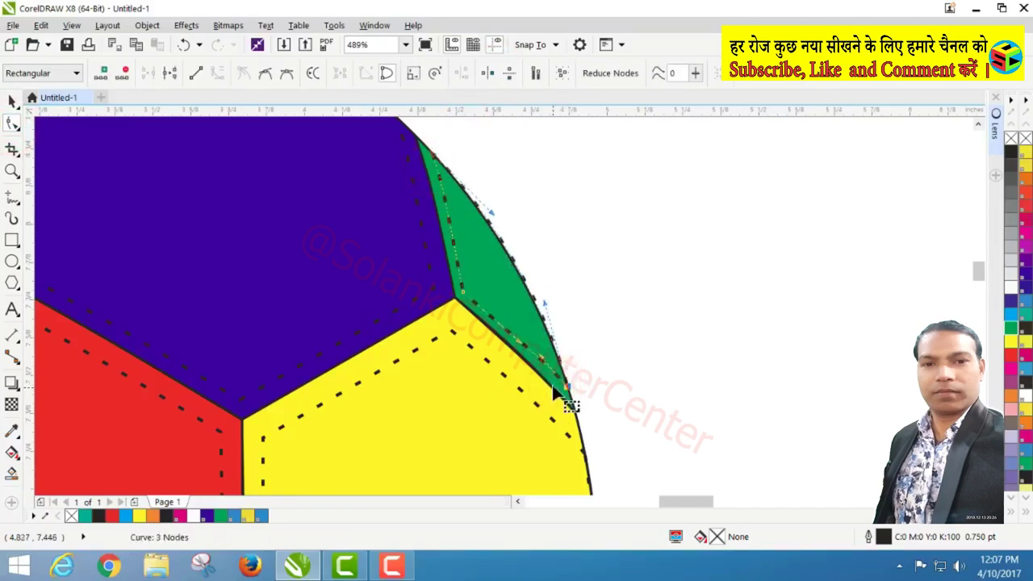
pyautogui.moveTo(545, 306); pyautogui.dragTo(542, 305)
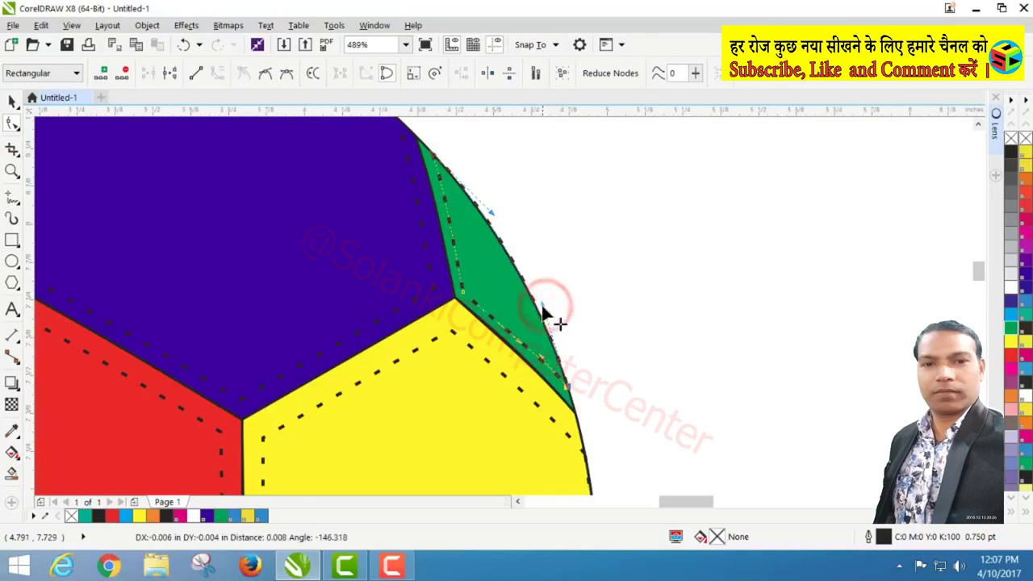
pyautogui.moveTo(491, 213); pyautogui.dragTo(488, 216)
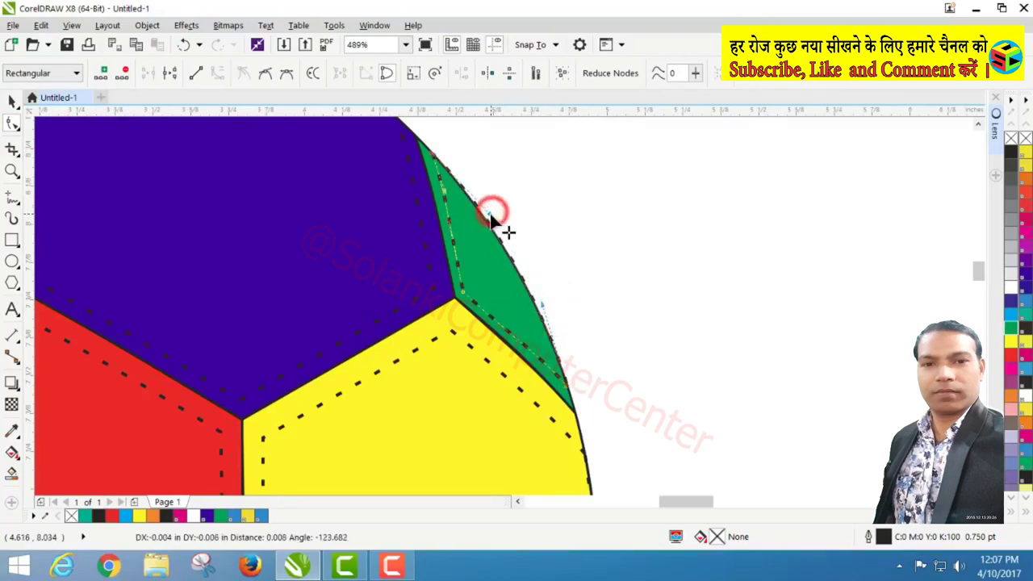
pyautogui.click(13, 171)
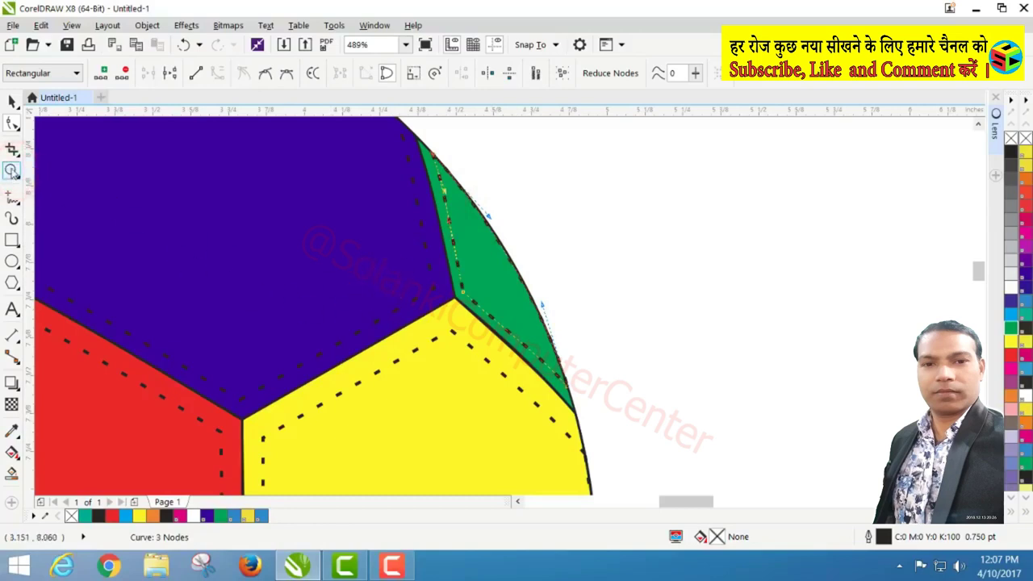
pyautogui.rightClick(318, 279)
# Step: Zoom in on the small lower-left yellow panel and mirror the dashed stitch line
pyautogui.press('space')
pyautogui.click(636, 232)
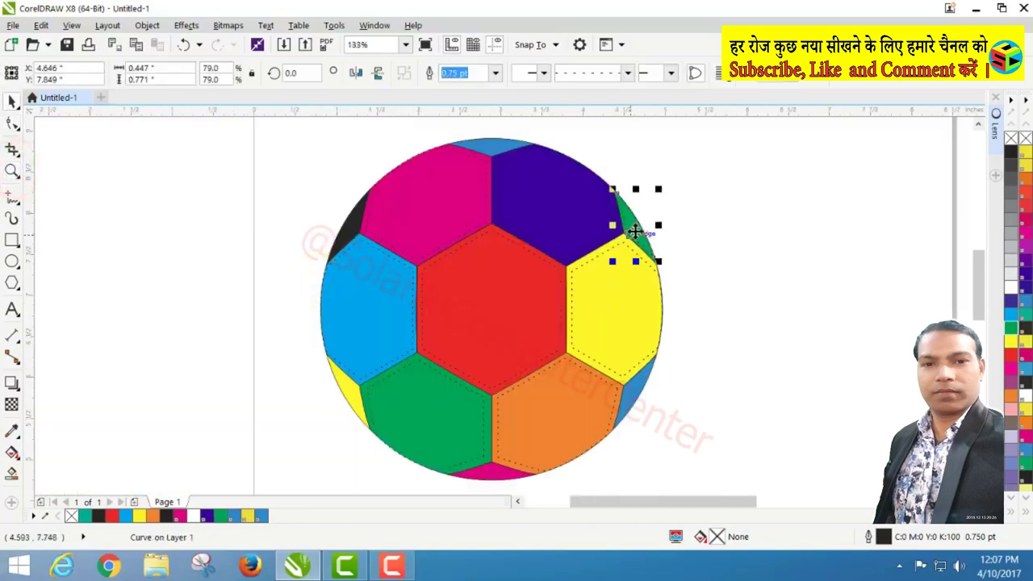
pyautogui.press('Escape')
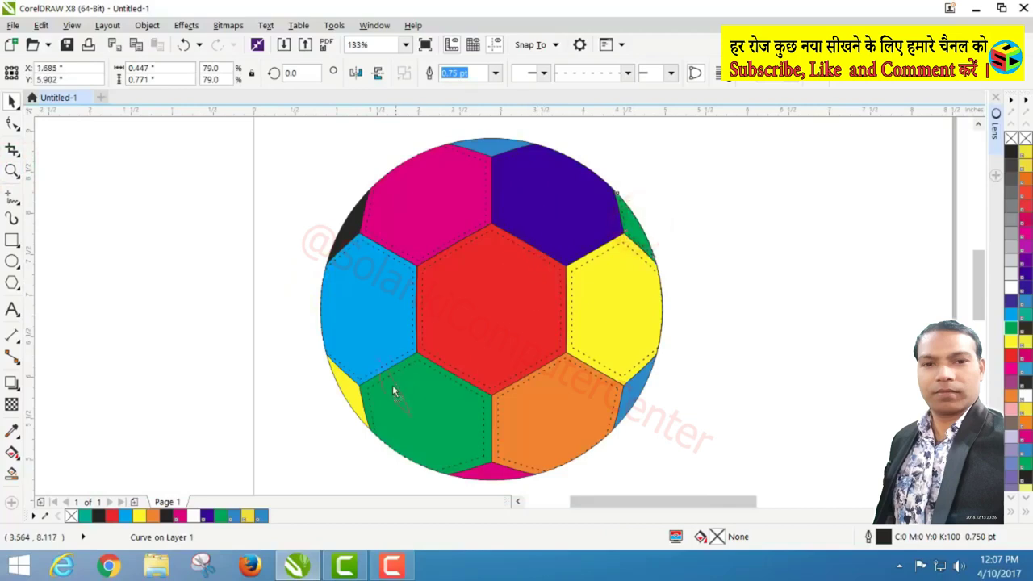
pyautogui.press('F2')
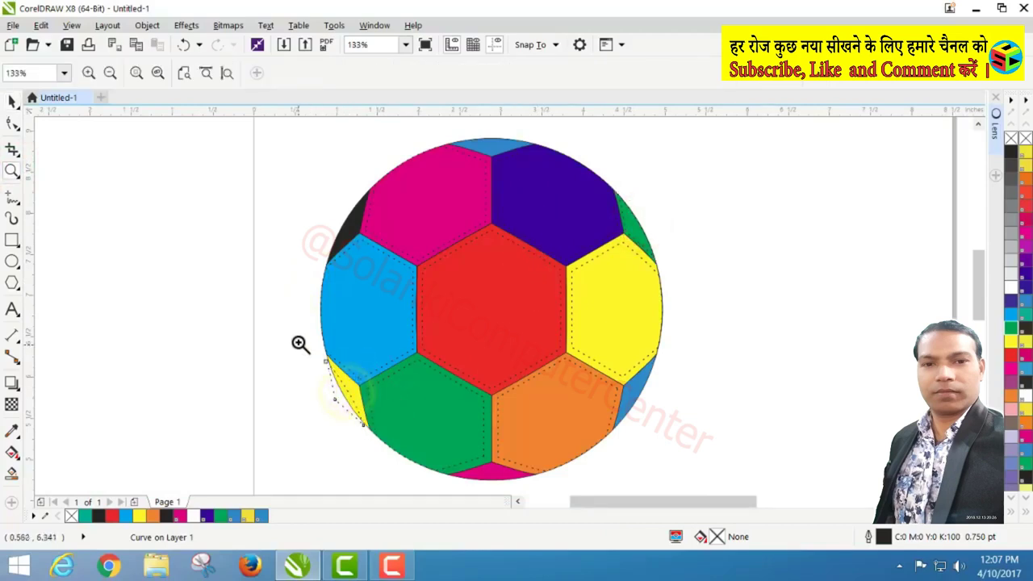
pyautogui.moveTo(297, 343); pyautogui.dragTo(385, 445)
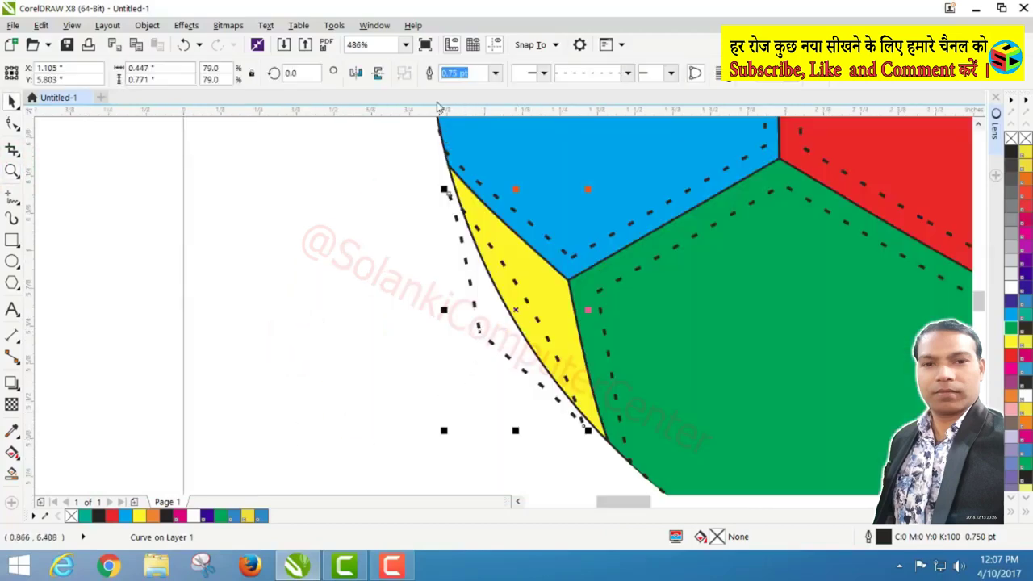
pyautogui.click(357, 74)
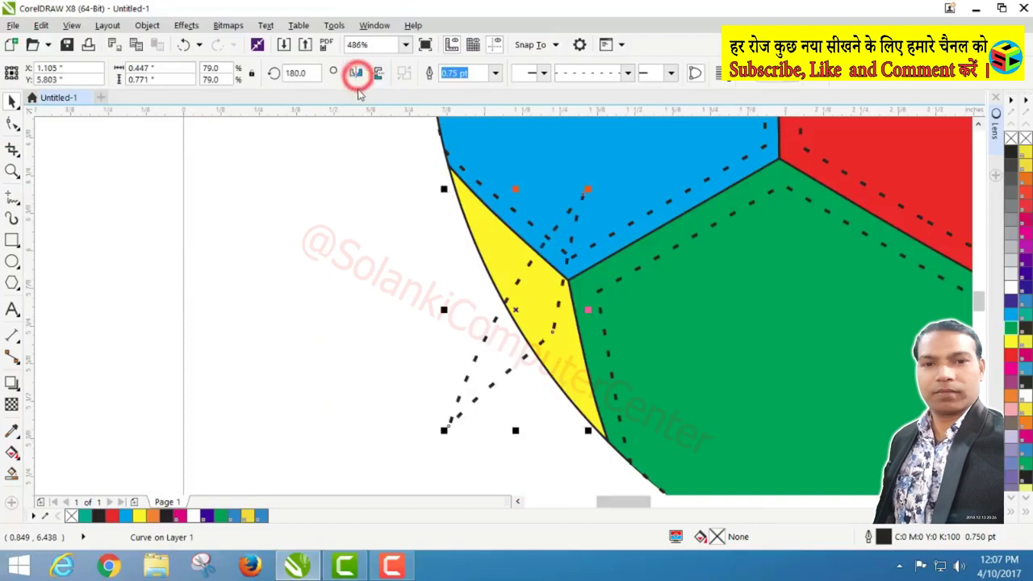
# Step: Rotate the stitch line along the yellow panel's curved edge, nudge it right, then zoom out
pyautogui.click(515, 306)
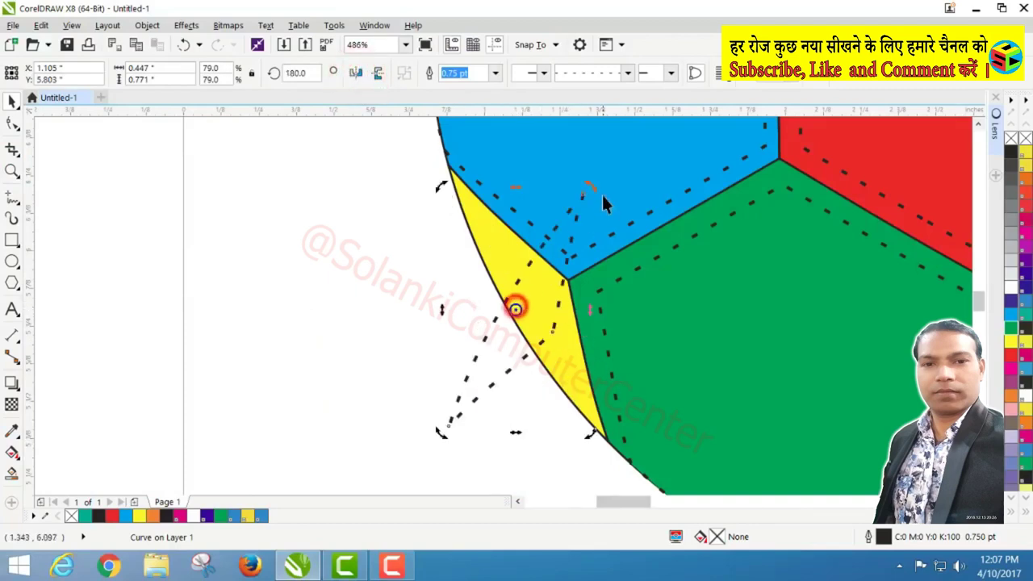
pyautogui.moveTo(589, 187); pyautogui.dragTo(456, 203)
pyautogui.click(438, 278)
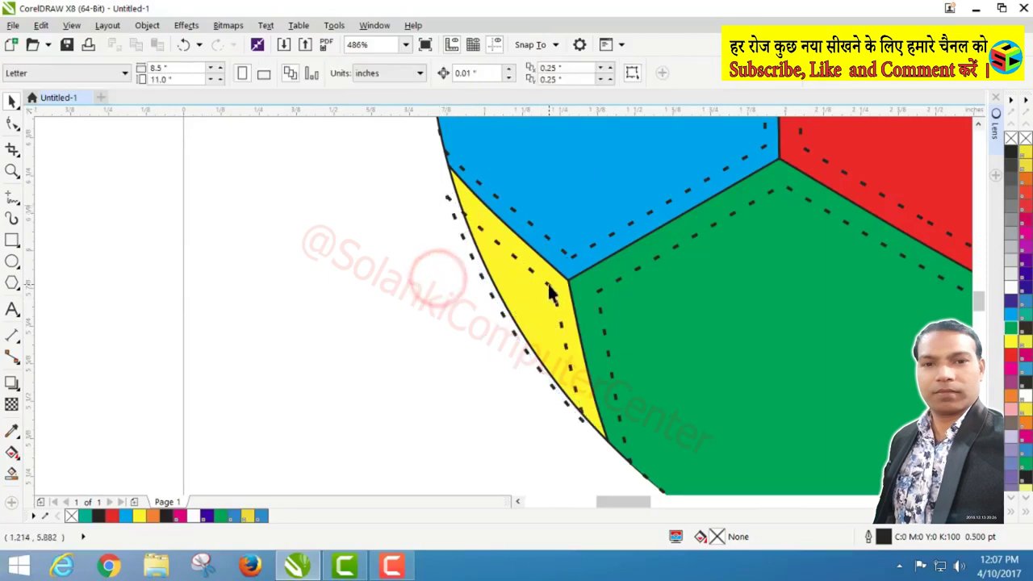
pyautogui.click(549, 284)
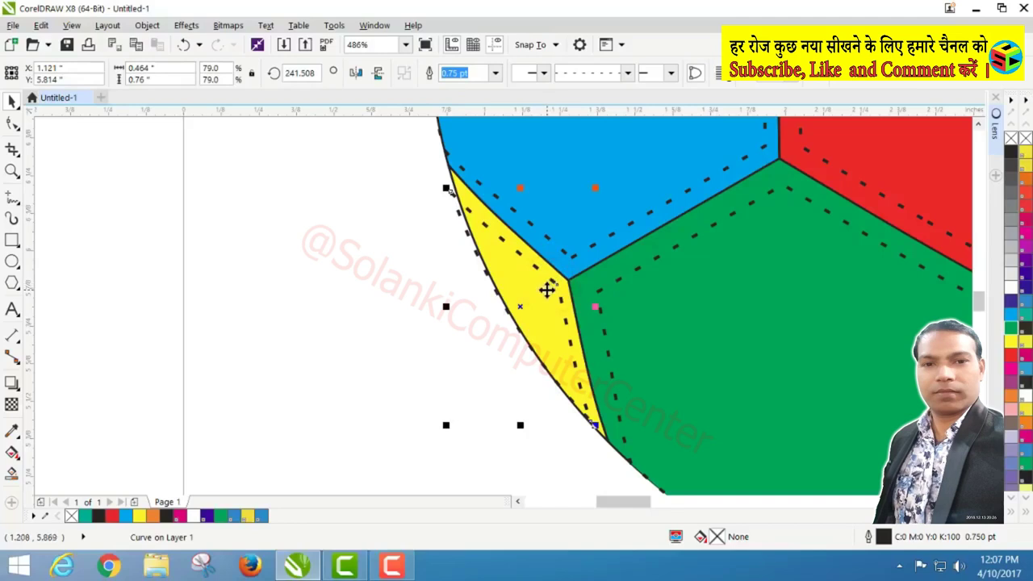
pyautogui.click(546, 282)
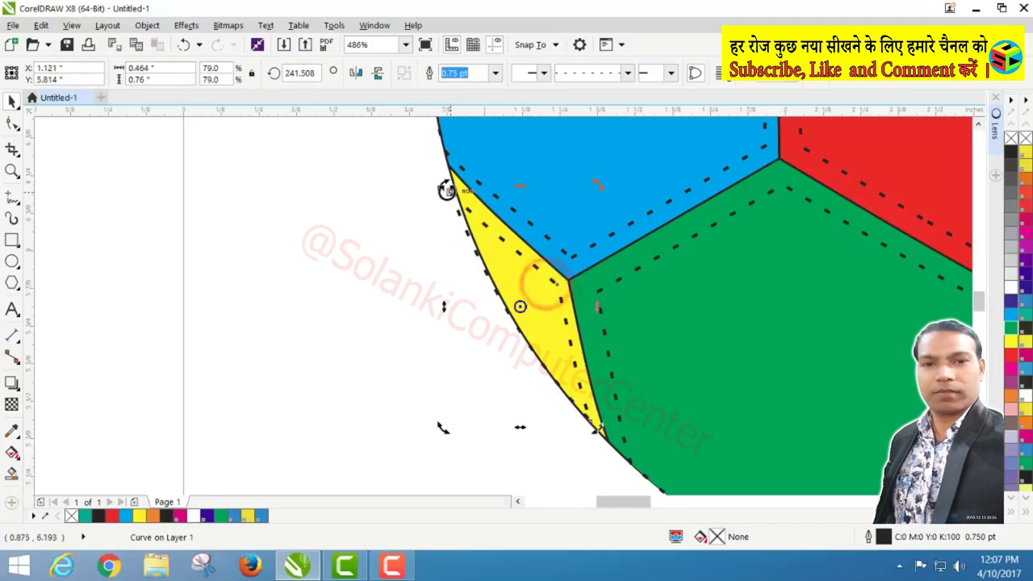
pyautogui.moveTo(445, 189); pyautogui.dragTo(447, 182)
pyautogui.press('Right')
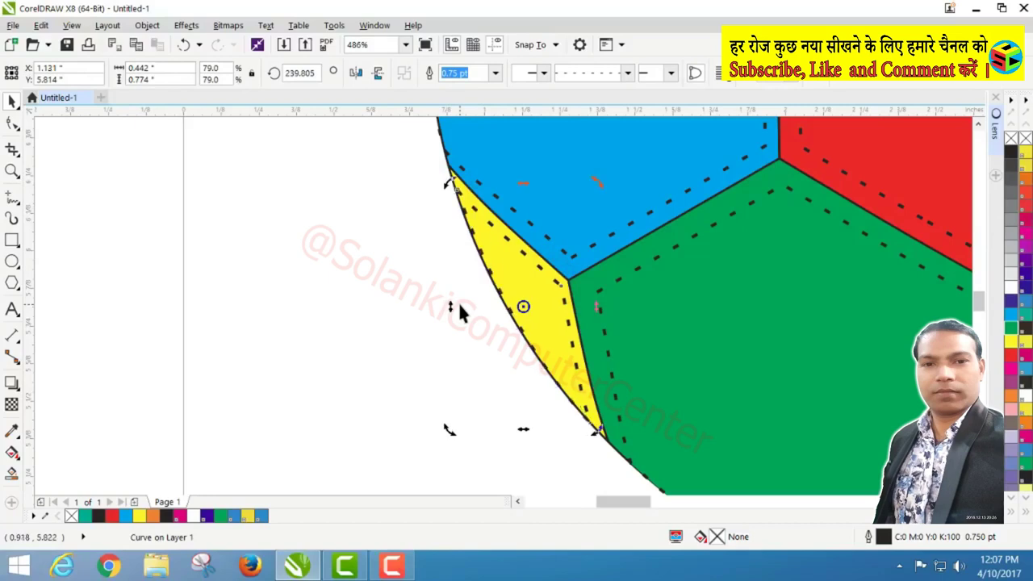
pyautogui.click(12, 170)
pyautogui.rightClick(138, 247)
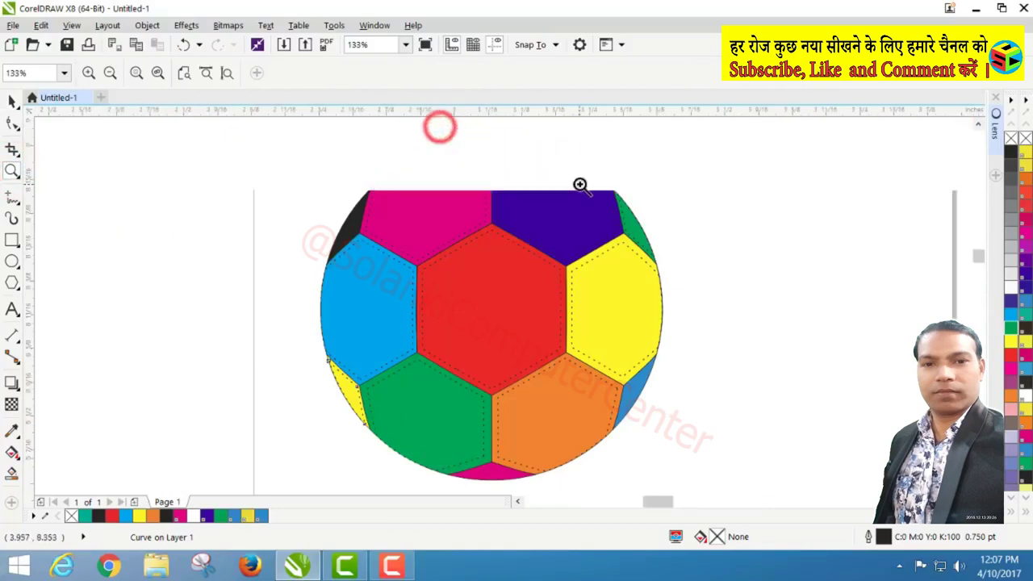
# Step: Make a 79.4% inset copy of the top blue panel with a dashed 0.75 pt outline
pyautogui.moveTo(489, 146); pyautogui.dragTo(579, 182)
pyautogui.press('space')
pyautogui.click(445, 235)
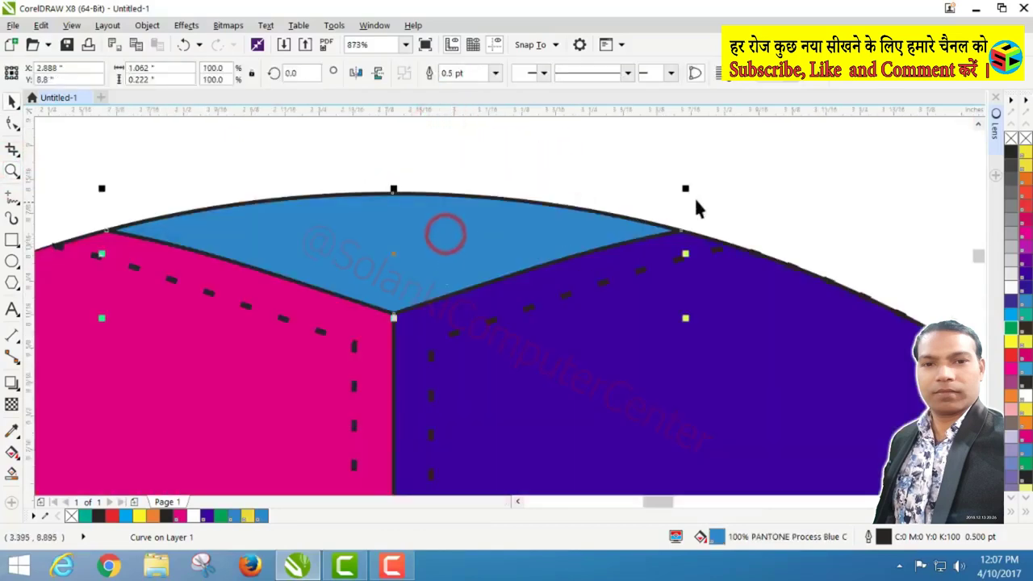
pyautogui.moveTo(685, 188); pyautogui.dragTo(628, 200)
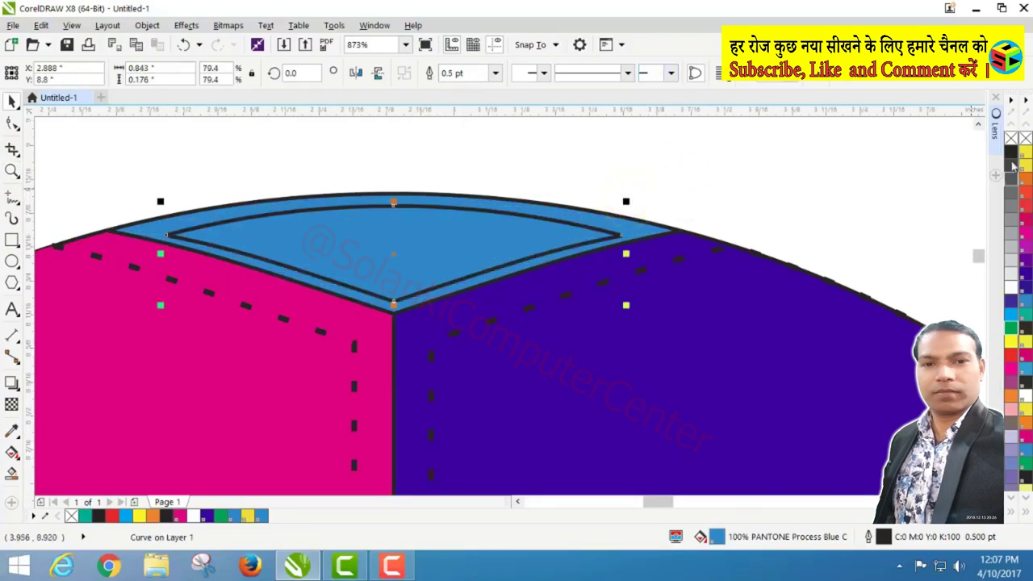
pyautogui.click(628, 73)
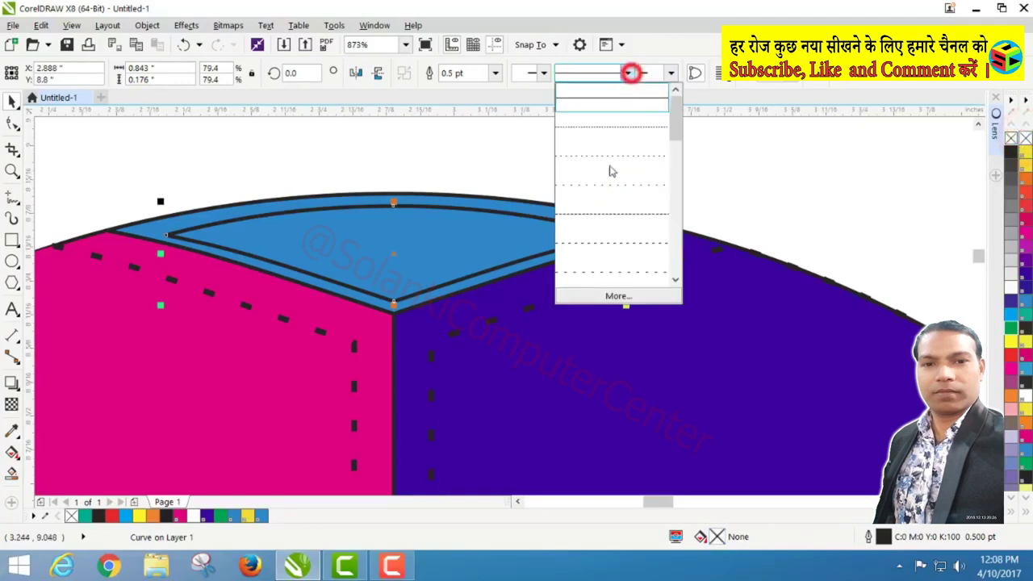
pyautogui.click(611, 276)
pyautogui.click(495, 73)
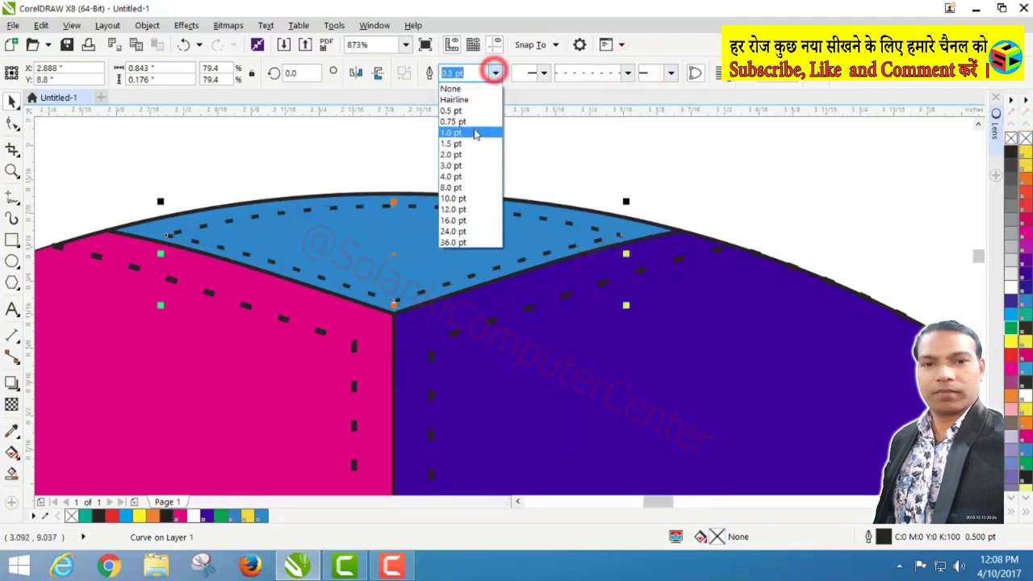
pyautogui.click(453, 121)
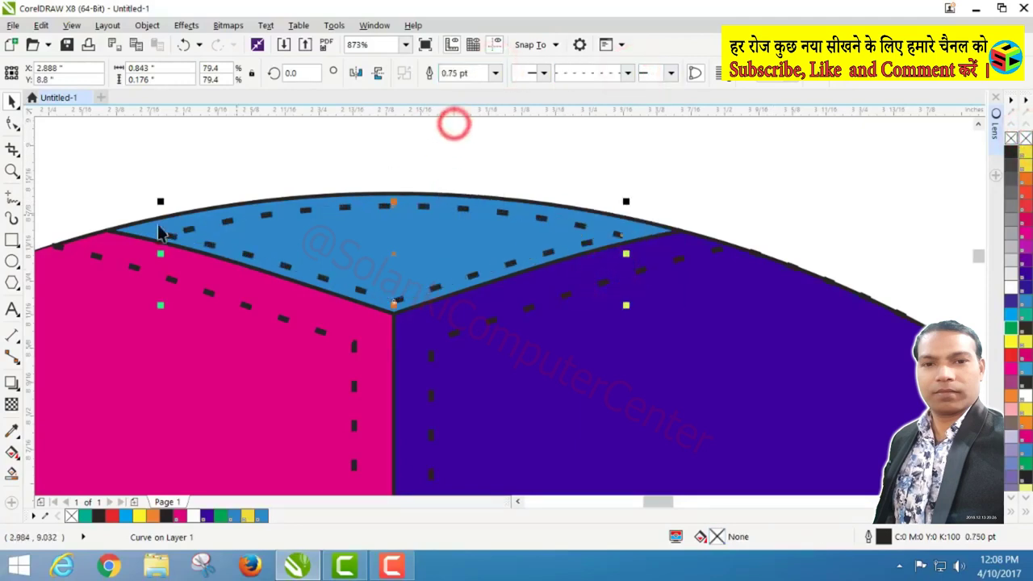
# Step: Pull the blue stitch line's left and right nodes toward the panel's top corners
pyautogui.click(12, 123)
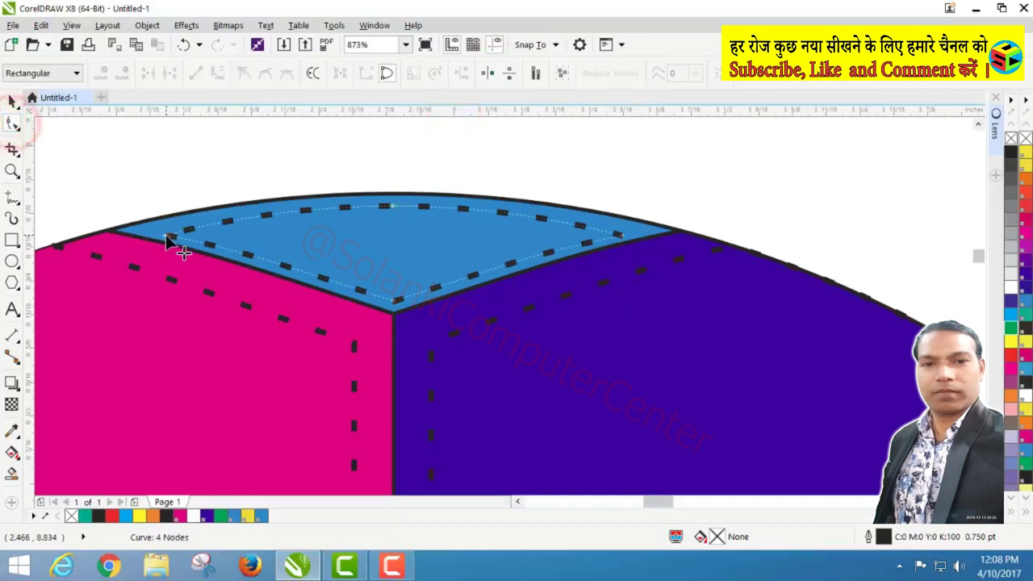
pyautogui.moveTo(168, 237); pyautogui.dragTo(154, 220)
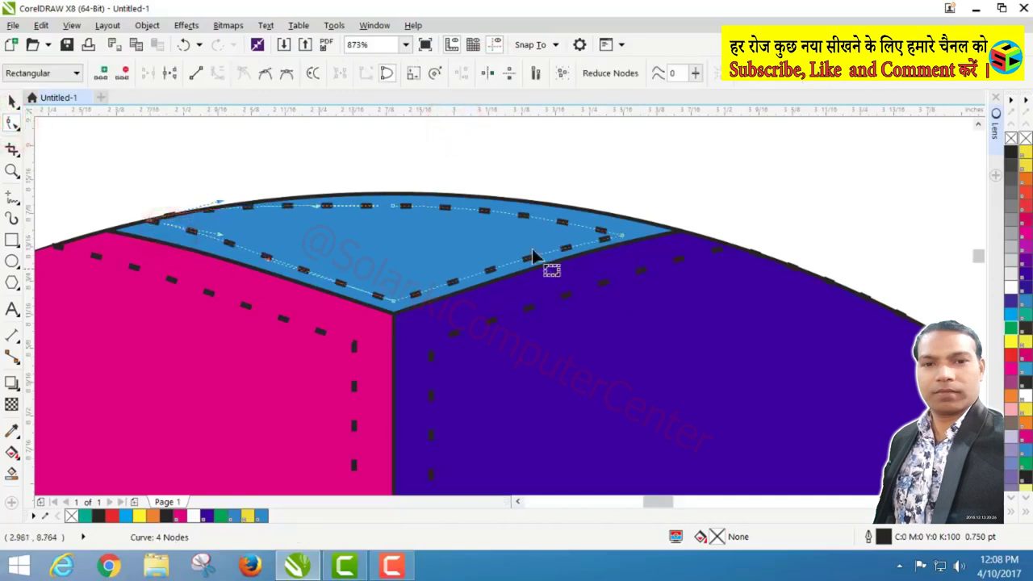
pyautogui.moveTo(621, 236); pyautogui.dragTo(643, 221)
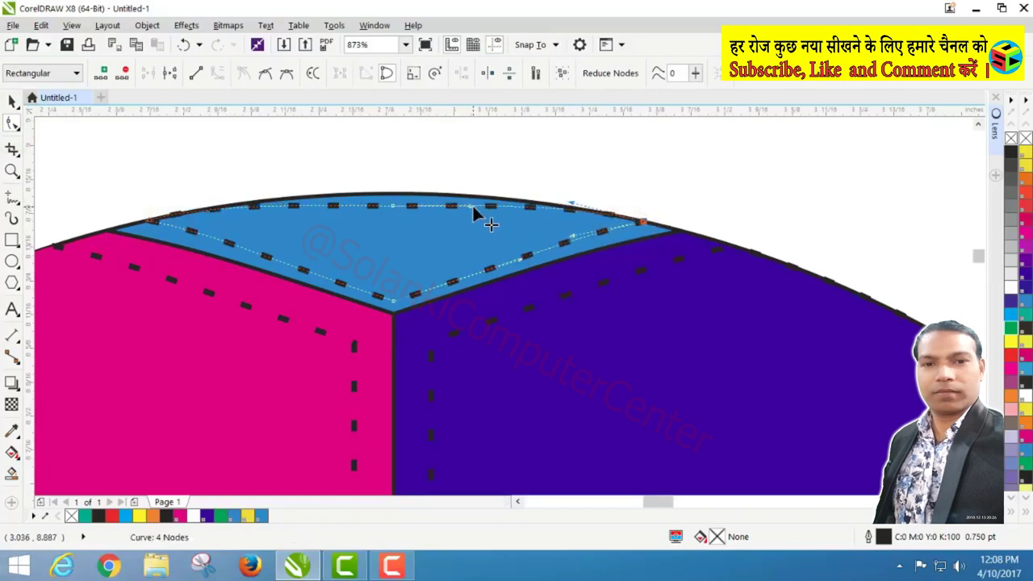
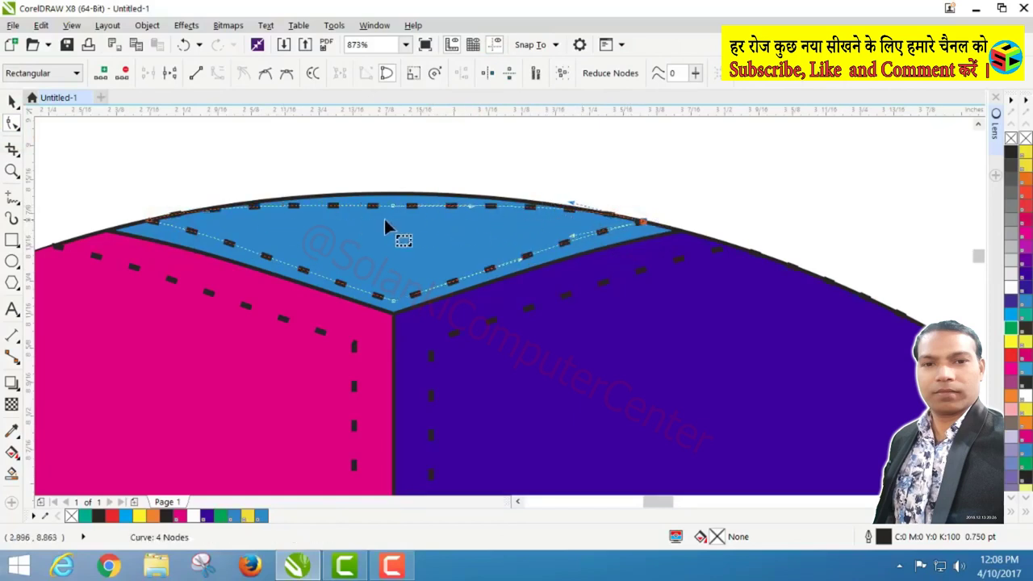
# Step: Finish fitting the top blue piece's stitch curve, then zoom in on the right-edge blue piece
pyautogui.moveTo(391, 205); pyautogui.dragTo(388, 195)
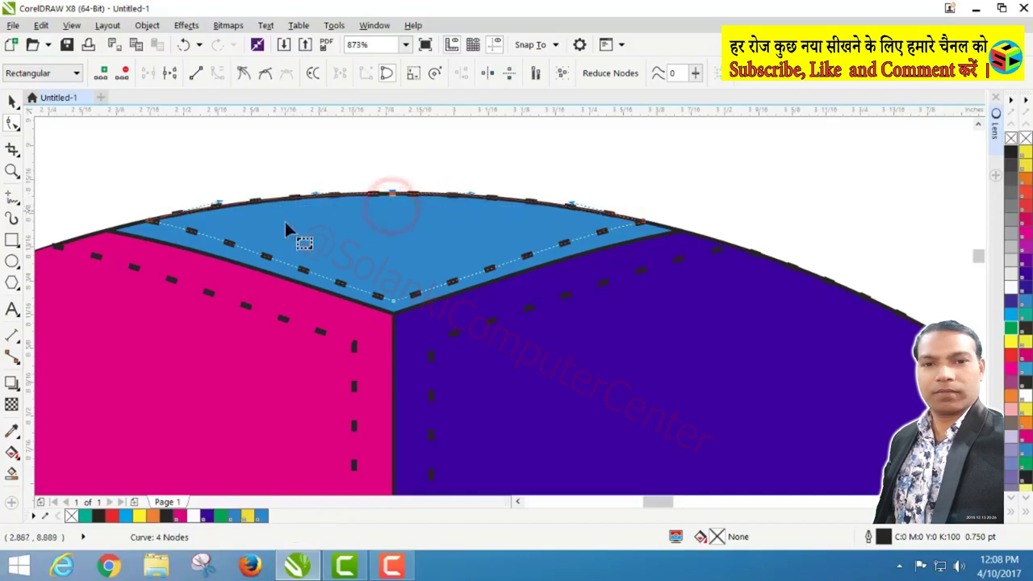
pyautogui.click(11, 170)
pyautogui.rightClick(214, 212)
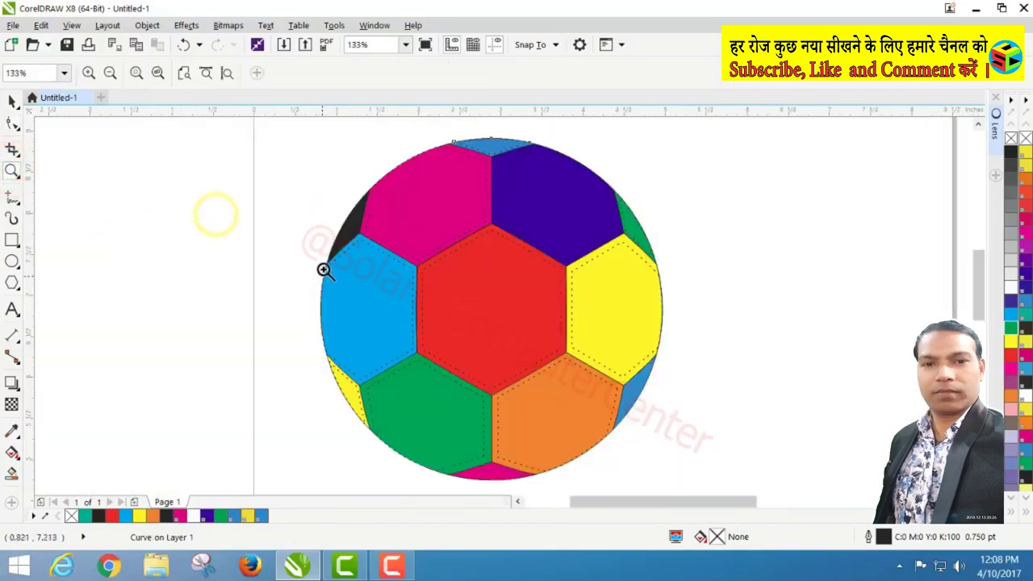
pyautogui.moveTo(597, 341); pyautogui.dragTo(687, 438)
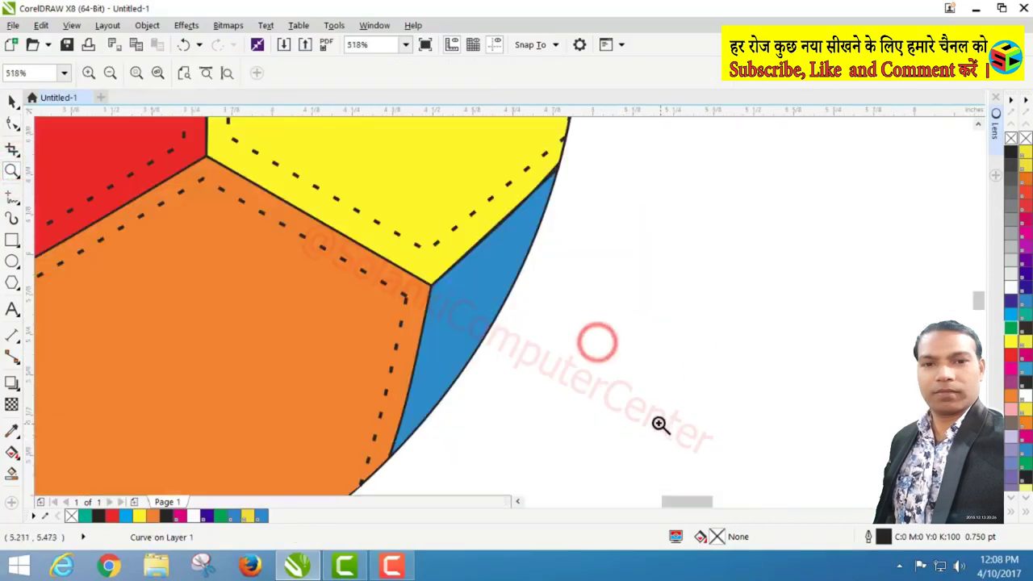
pyautogui.press('space')
# Step: Leave a copy of the right-edge blue piece, scaled to about 76%, inside the original
pyautogui.click(466, 321)
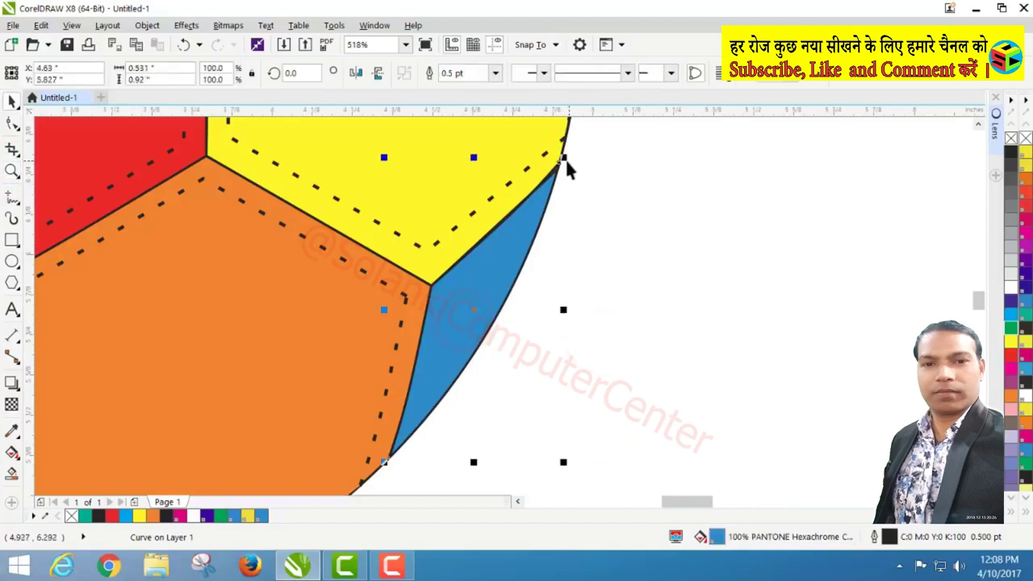
pyautogui.moveTo(565, 157); pyautogui.dragTo(561, 195)
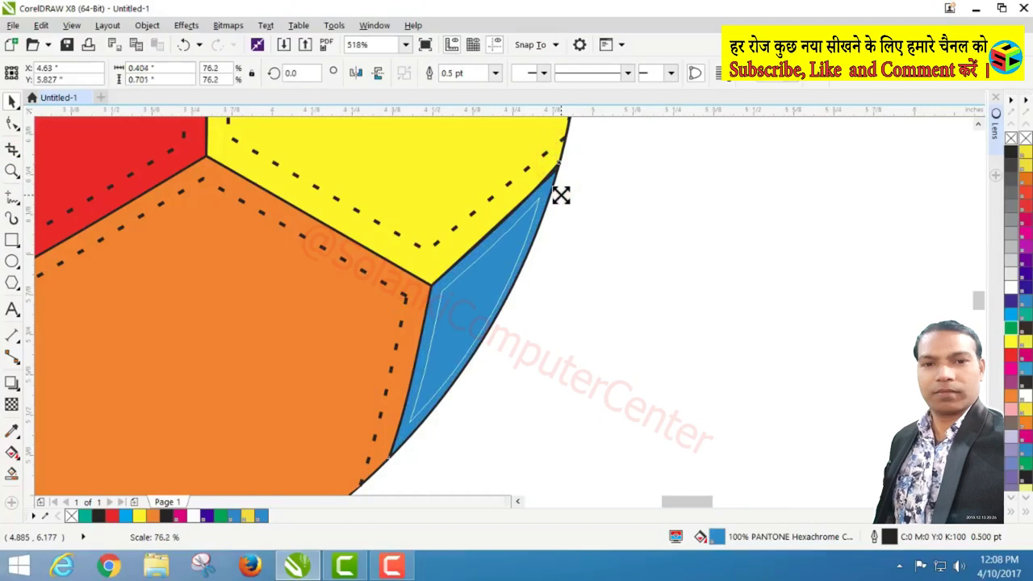
pyautogui.moveTo(561, 194); pyautogui.dragTo(561, 195)
pyautogui.rightClick(561, 194)
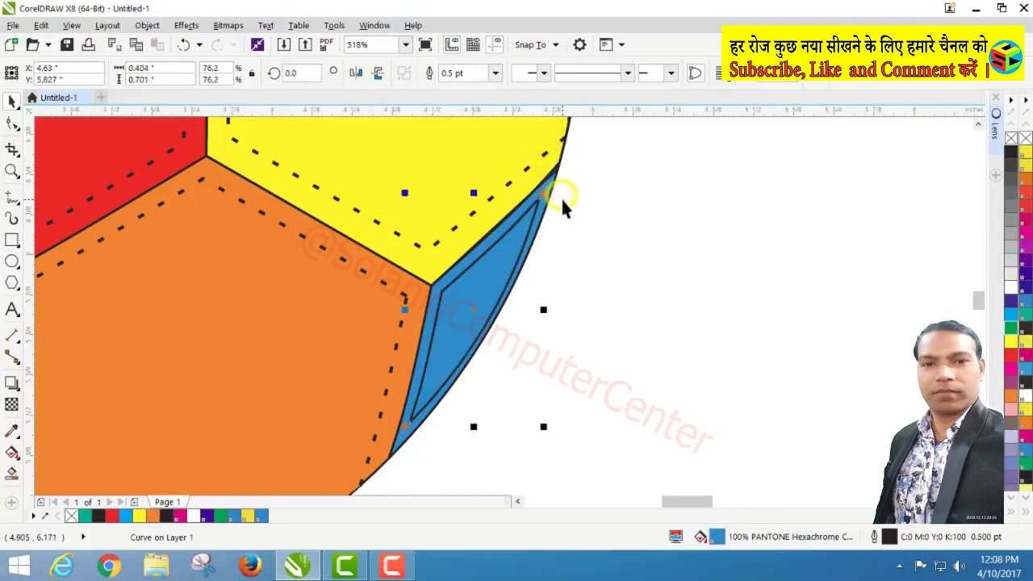
# Step: Give the inner copy no fill and a dashed 0.75 pt outline
pyautogui.click(1025, 142)
pyautogui.click(627, 73)
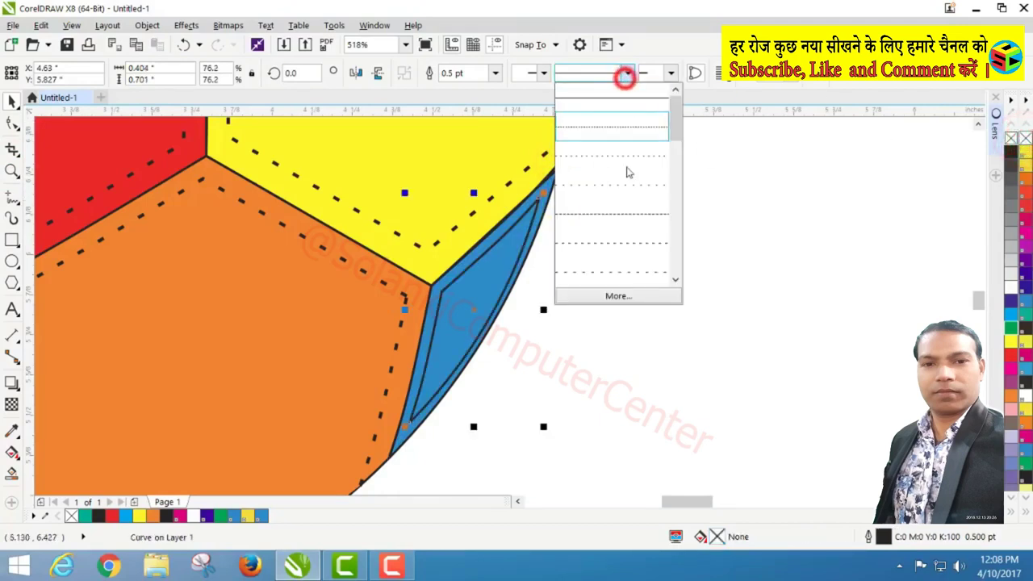
pyautogui.click(620, 275)
pyautogui.click(496, 73)
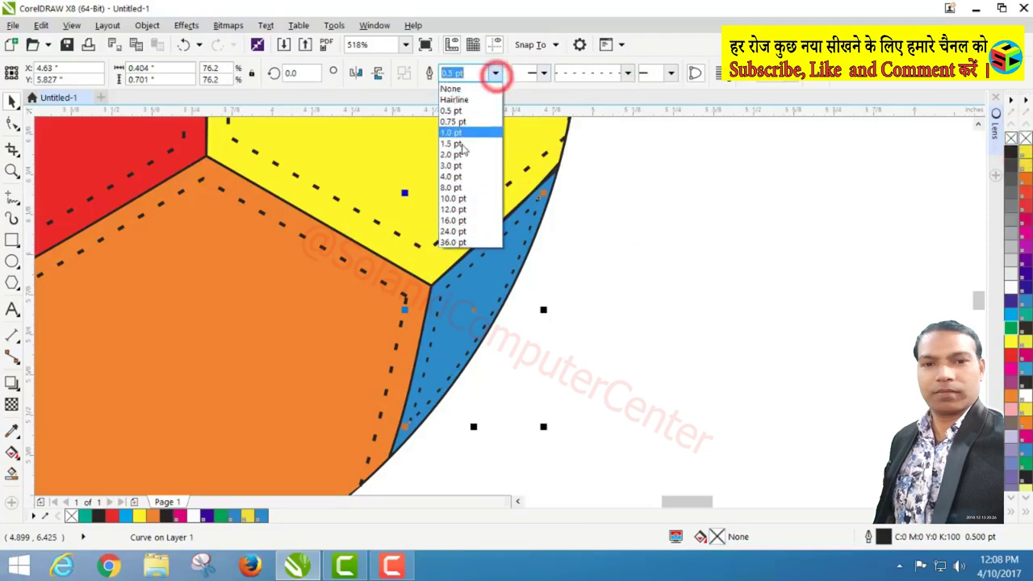
pyautogui.click(452, 121)
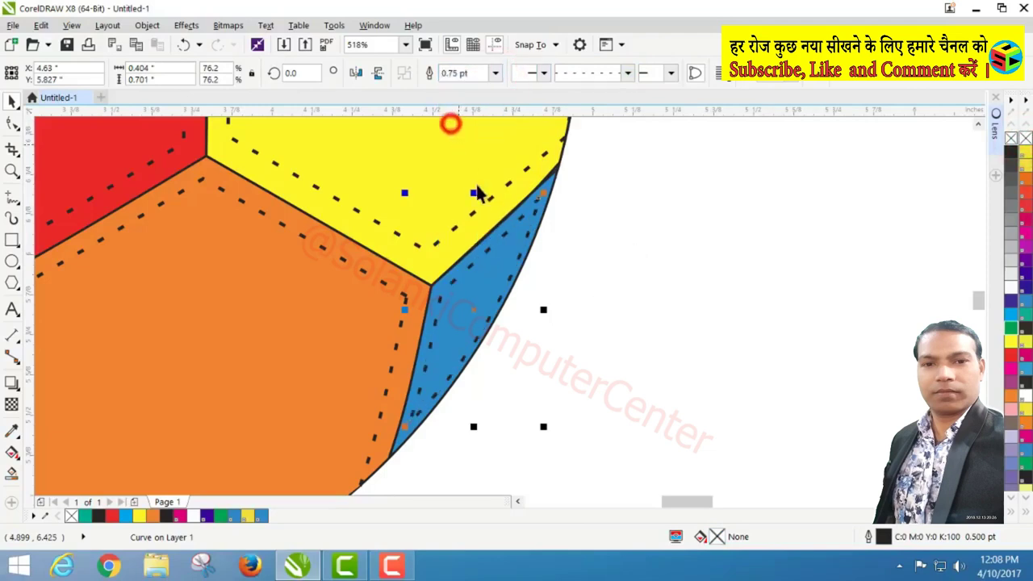
# Step: Move the stitch curve's nodes so it follows the ball's curved edge
pyautogui.click(12, 123)
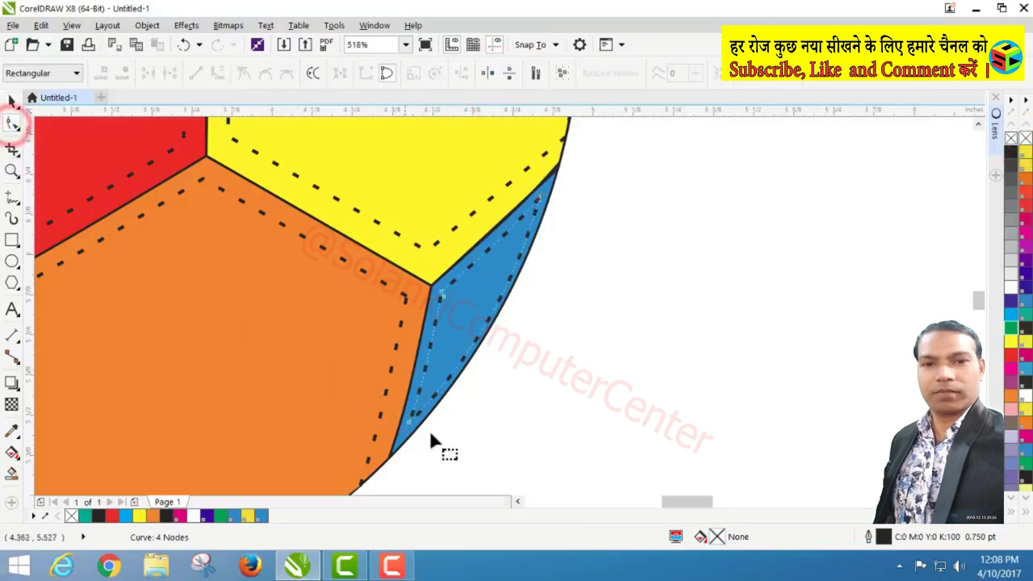
pyautogui.moveTo(410, 424); pyautogui.dragTo(414, 434)
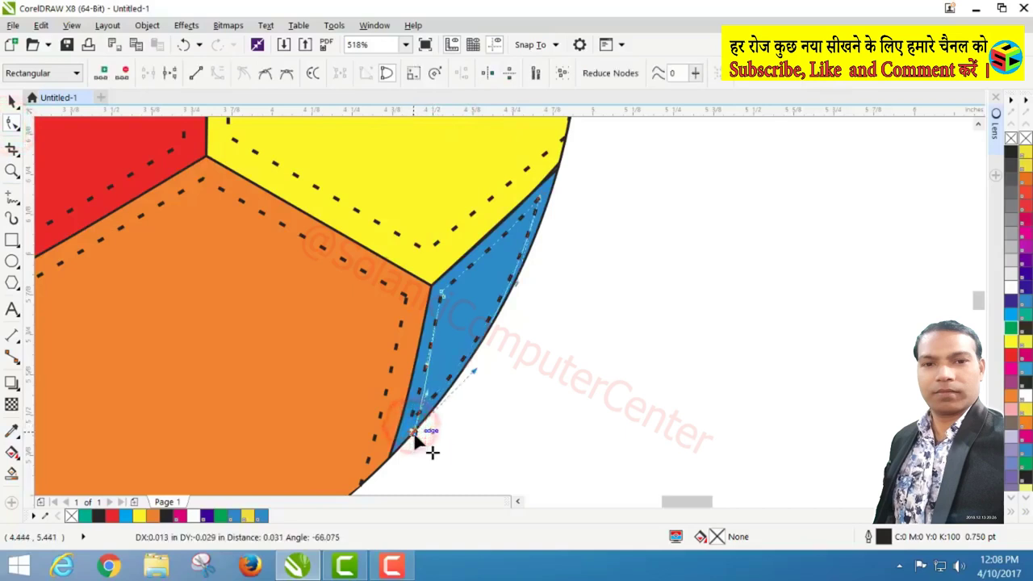
pyautogui.moveTo(413, 434); pyautogui.dragTo(408, 435)
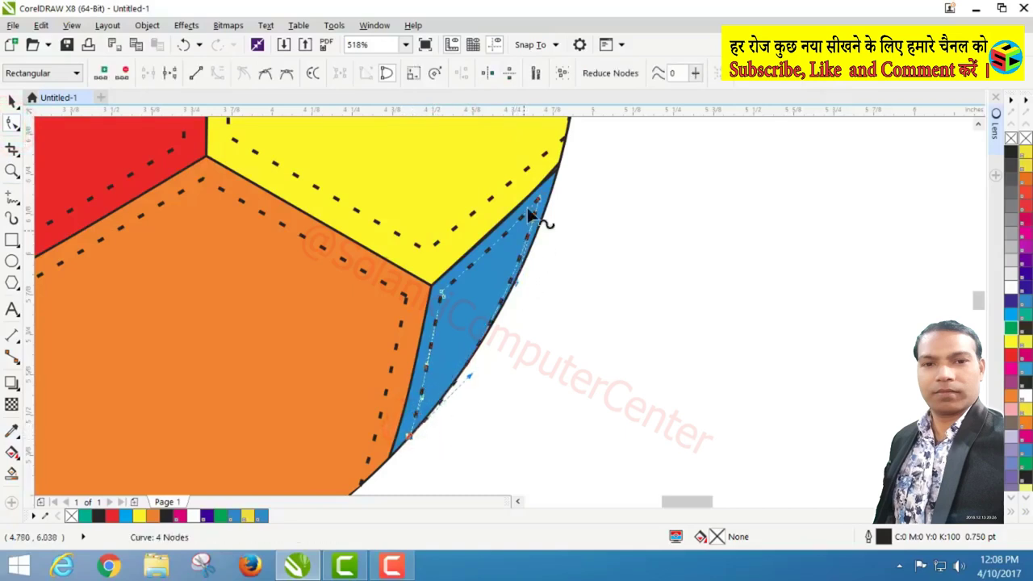
pyautogui.moveTo(539, 202); pyautogui.dragTo(549, 202)
pyautogui.moveTo(526, 283); pyautogui.dragTo(520, 287)
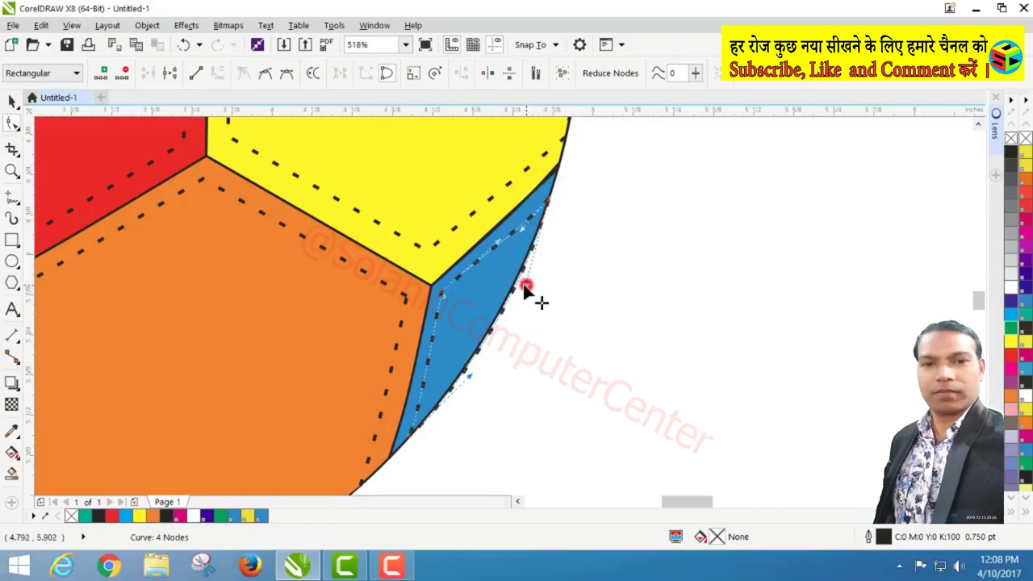
pyautogui.moveTo(468, 377); pyautogui.dragTo(469, 367)
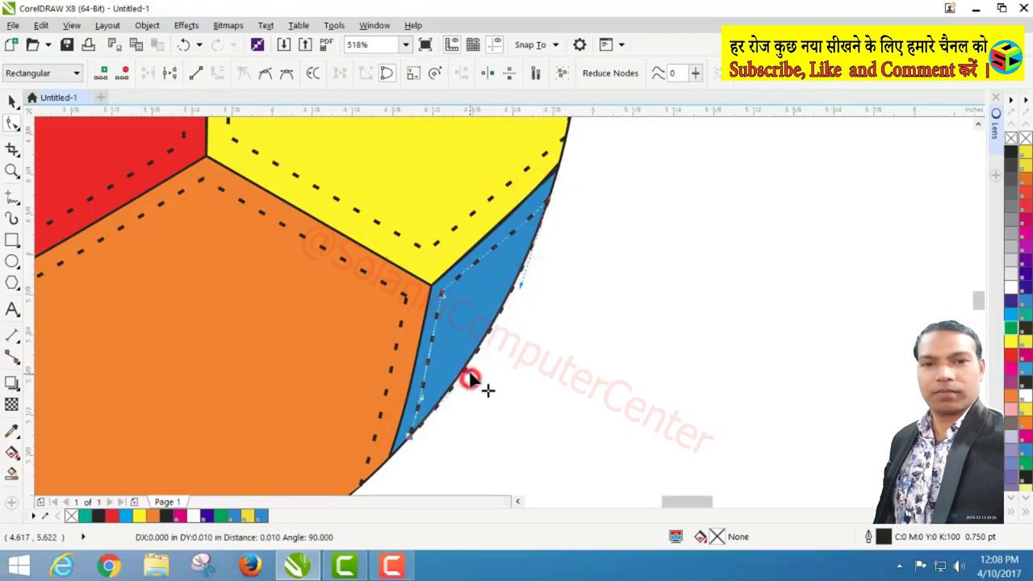
pyautogui.click(11, 171)
pyautogui.rightClick(237, 265)
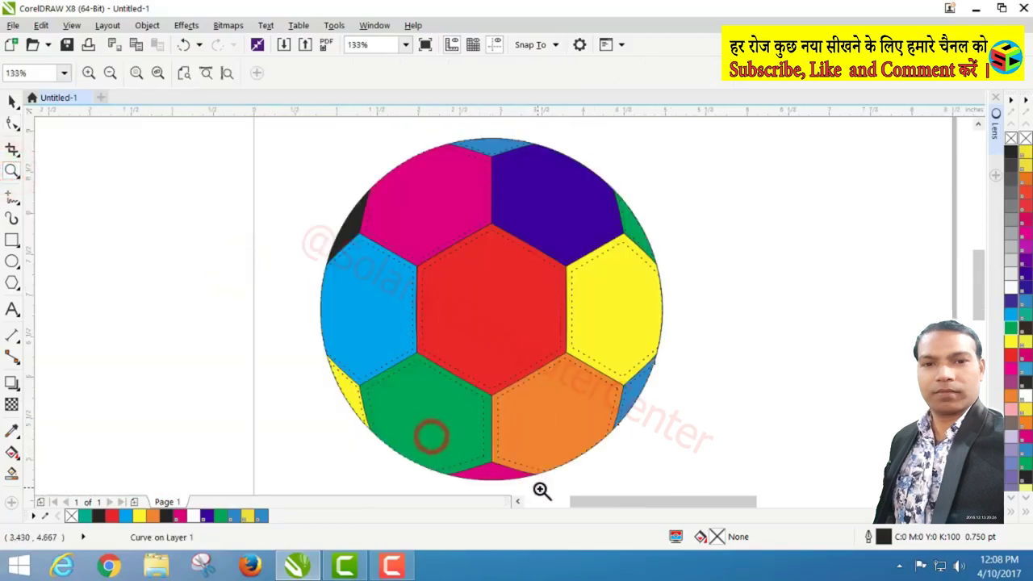
# Step: Leave a smaller copy inside the pink bottom patch
pyautogui.click(490, 476)
pyautogui.press('space')
pyautogui.click(510, 275)
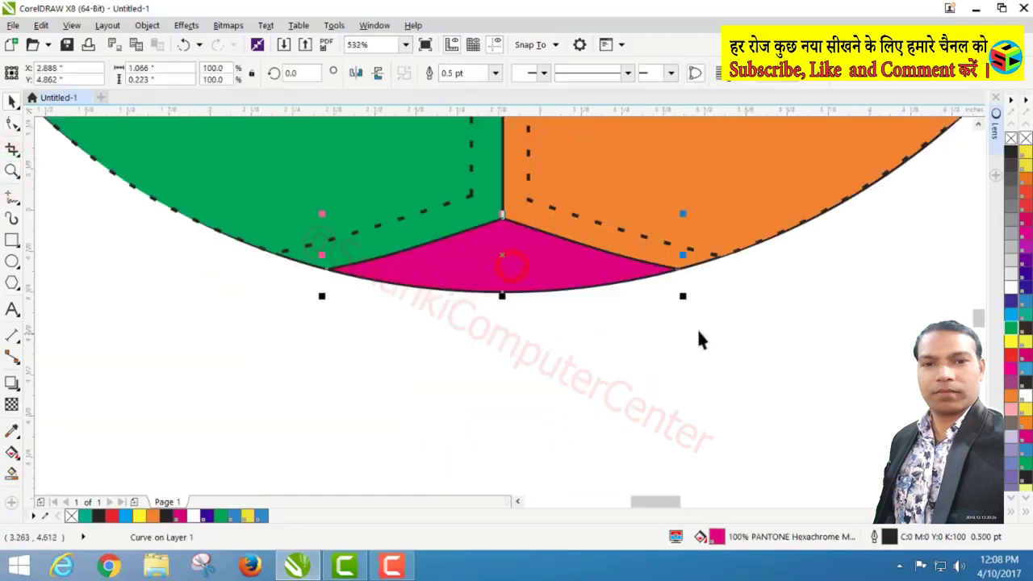
pyautogui.moveTo(684, 295); pyautogui.dragTo(645, 293)
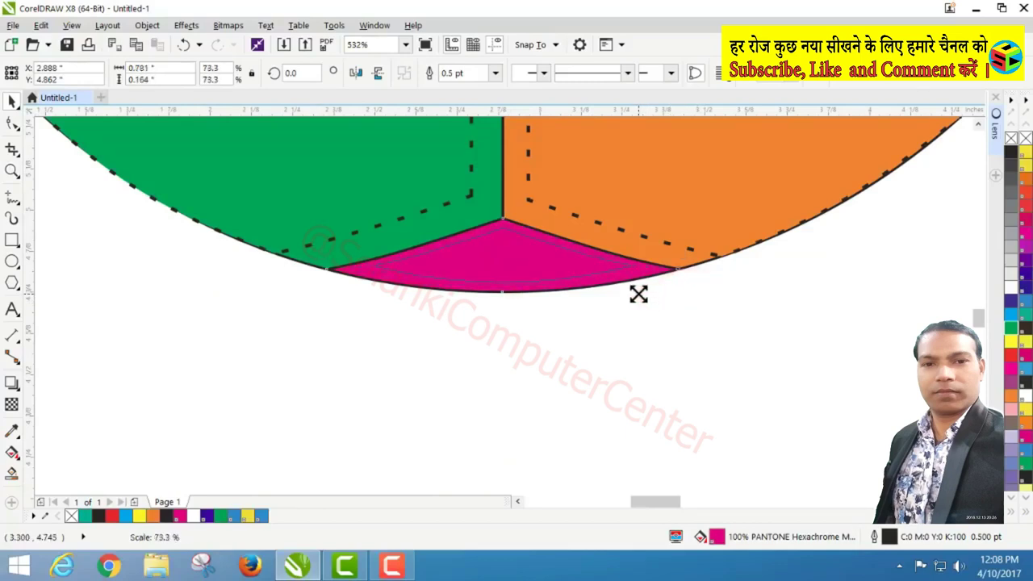
pyautogui.moveTo(638, 293); pyautogui.dragTo(636, 294)
# Step: Set the inner pink copy to no fill with a dashed 0.75 pt outline
pyautogui.click(1024, 138)
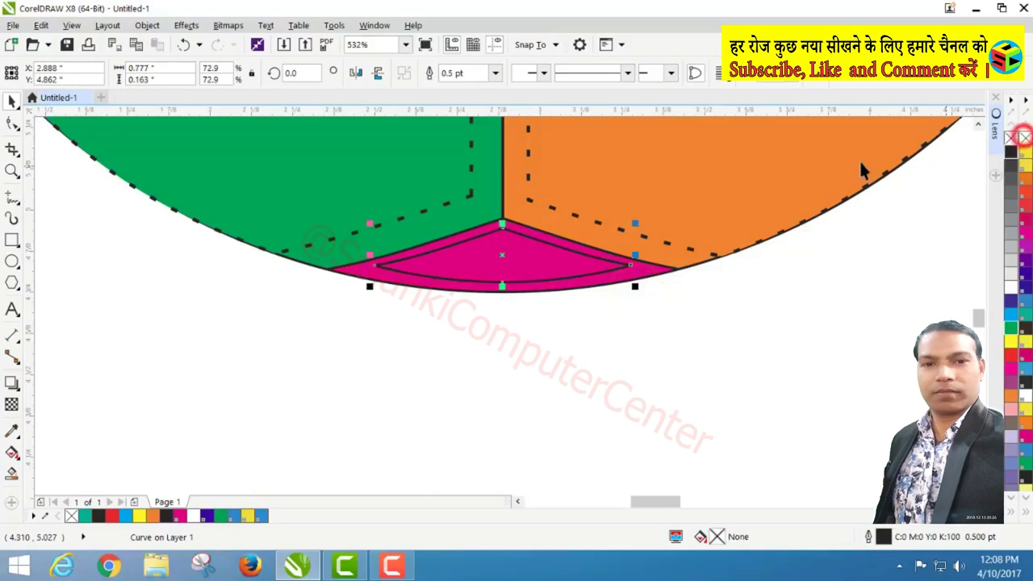
pyautogui.click(589, 72)
pyautogui.click(596, 272)
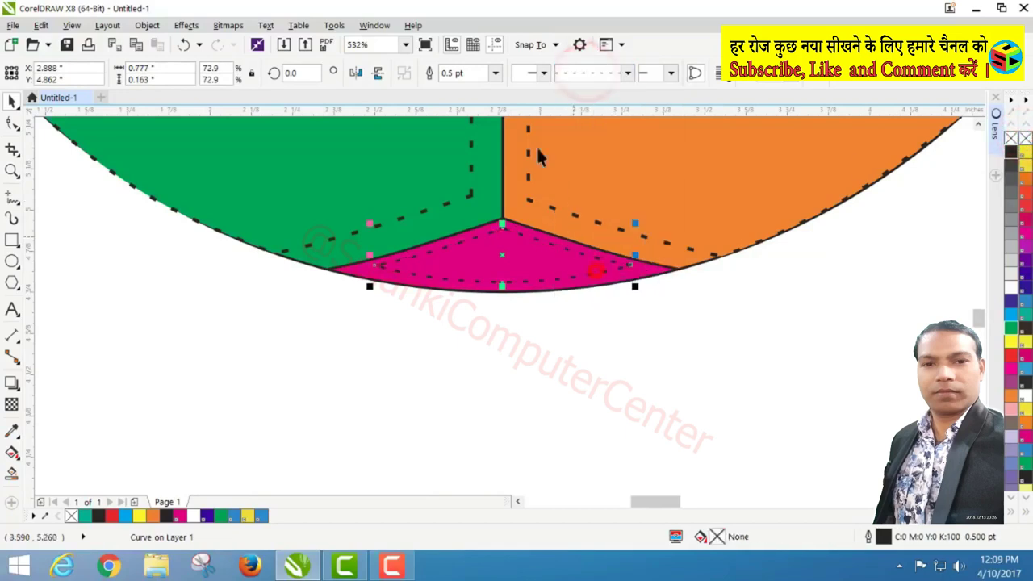
pyautogui.click(496, 74)
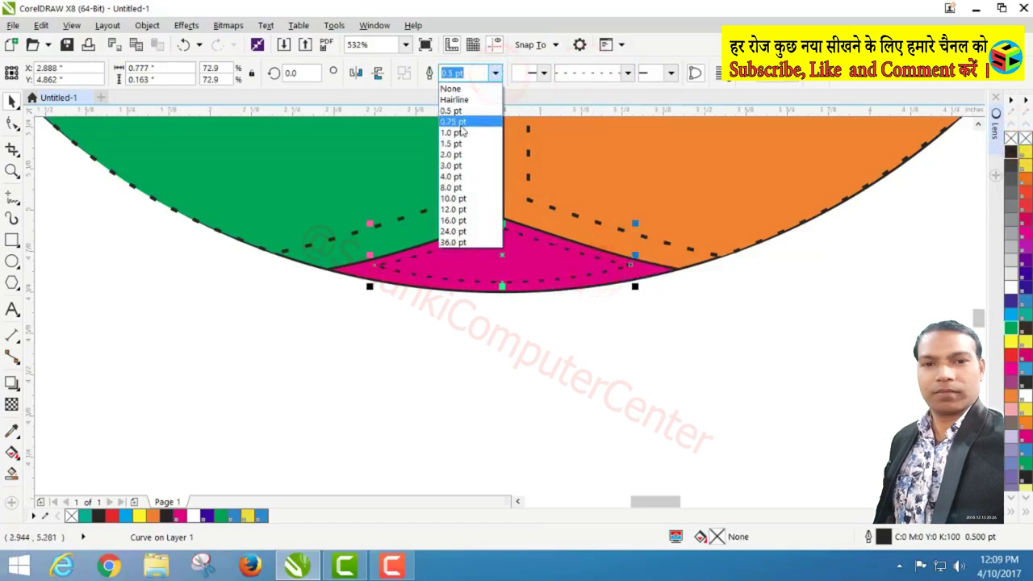
pyautogui.click(460, 125)
# Step: Adjust the pink stitch curve's nodes to sit along the patch edges
pyautogui.click(12, 123)
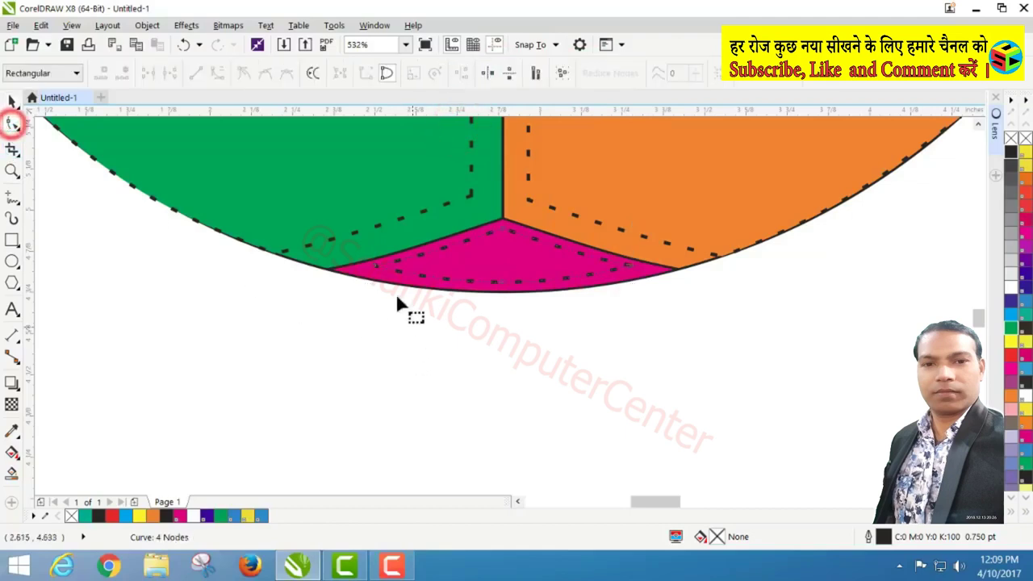
pyautogui.moveTo(375, 270); pyautogui.dragTo(365, 278)
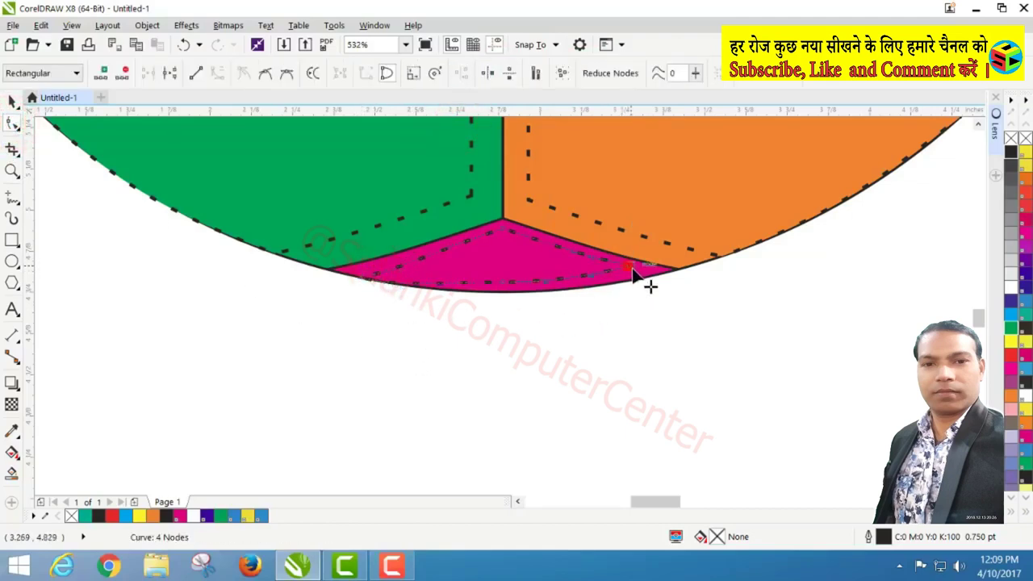
pyautogui.moveTo(633, 273); pyautogui.dragTo(654, 277)
pyautogui.moveTo(502, 288); pyautogui.dragTo(503, 300)
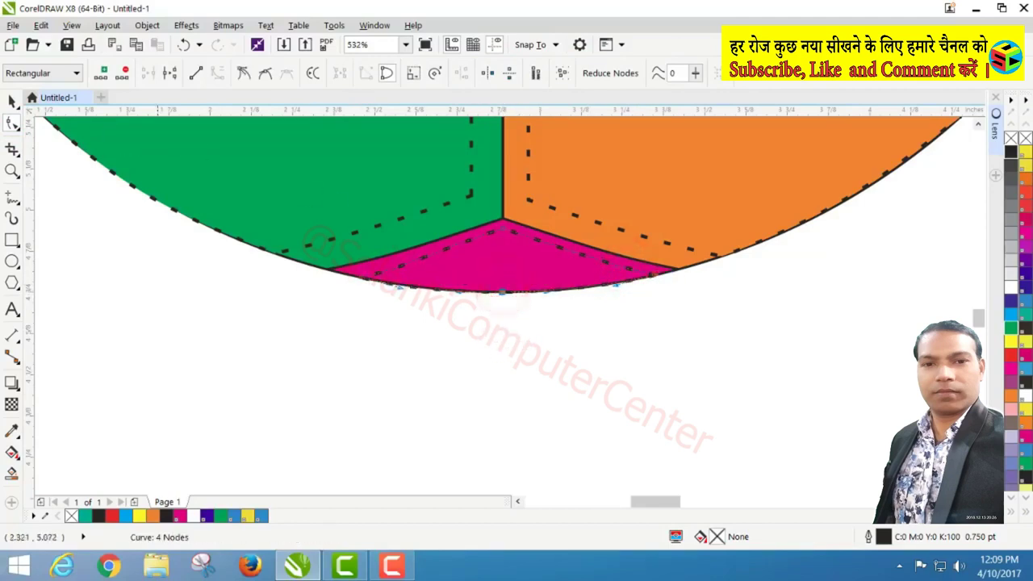
pyautogui.click(11, 171)
pyautogui.rightClick(240, 286)
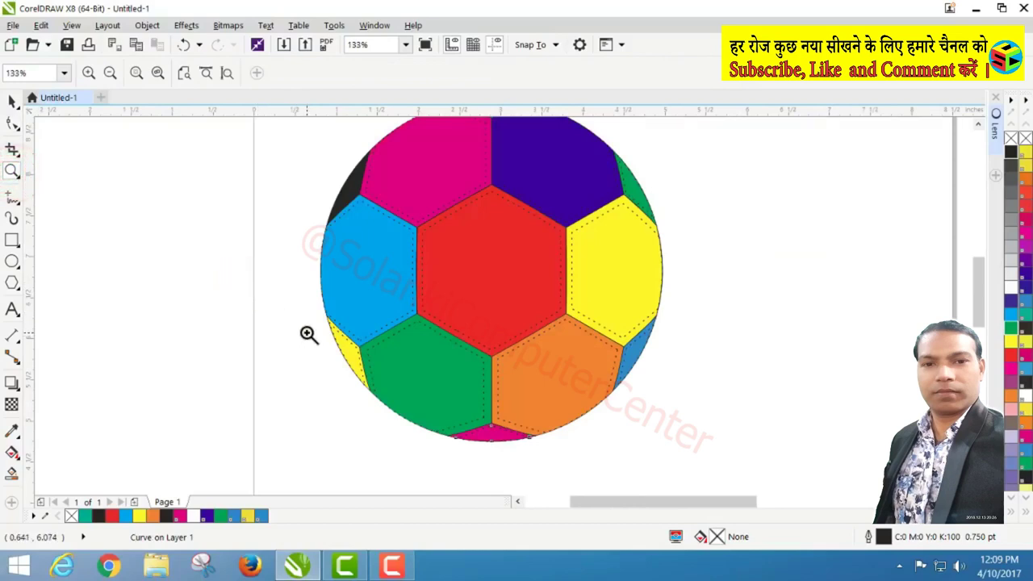
# Step: Select every piece of the ball and group them
pyautogui.rightClick(307, 332)
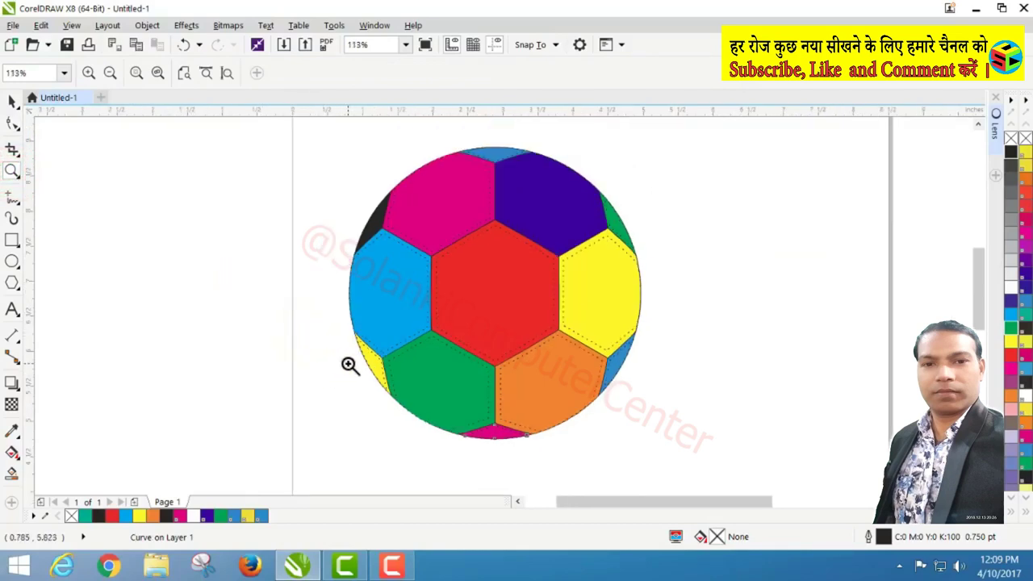
pyautogui.press('space')
pyautogui.moveTo(325, 131); pyautogui.dragTo(693, 458)
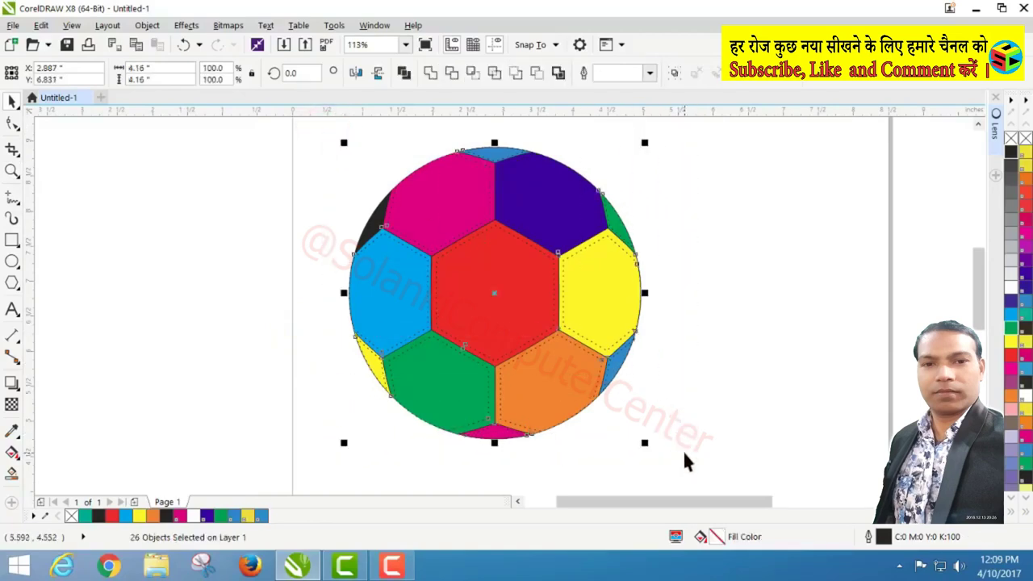
pyautogui.hotkey('ctrl', 'g')
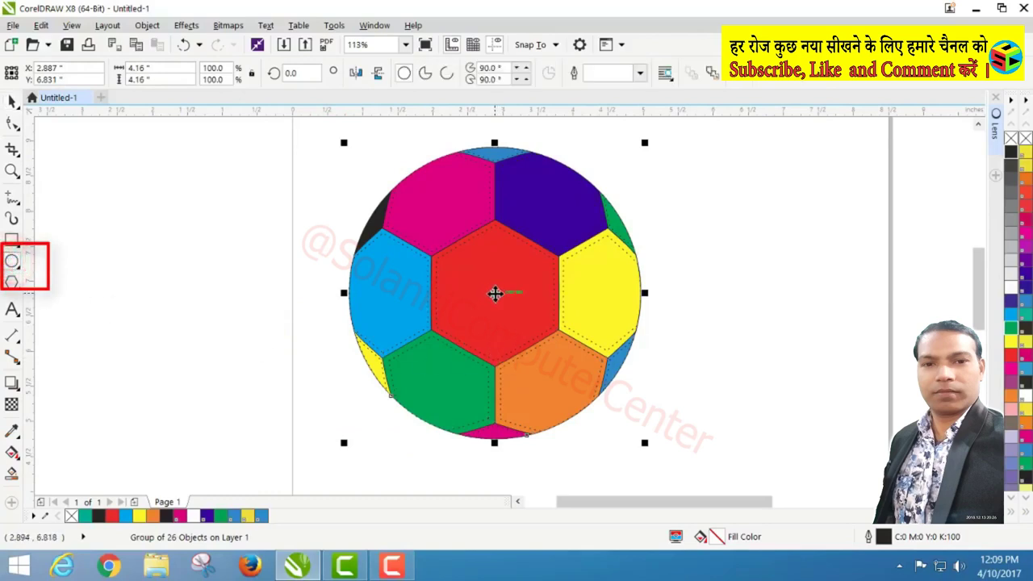
# Step: Draw a circle, centre it on the ball and scale it to the ball's size
pyautogui.moveTo(216, 265); pyautogui.dragTo(284, 343)
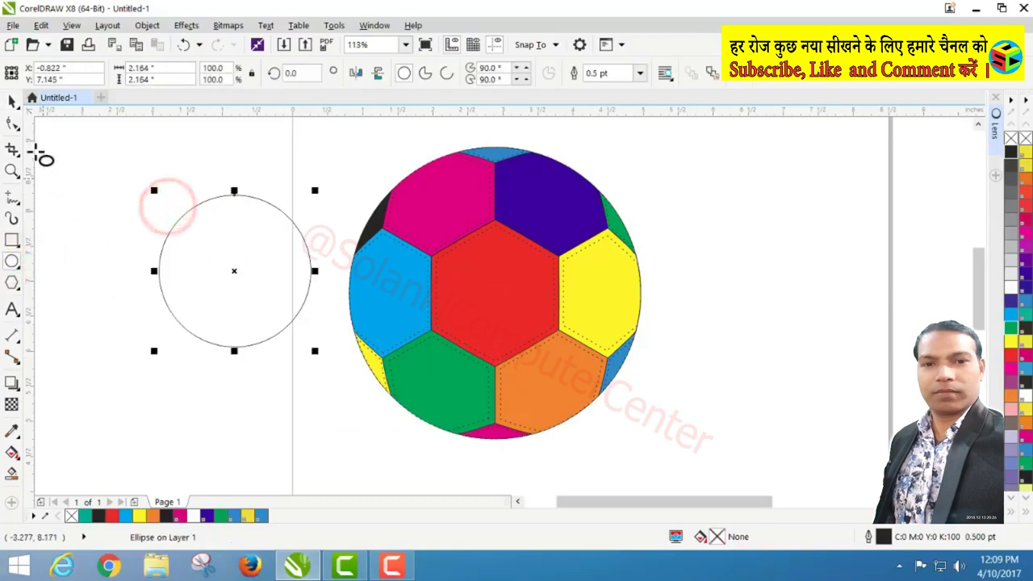
pyautogui.click(11, 98)
pyautogui.moveTo(234, 271); pyautogui.dragTo(496, 295)
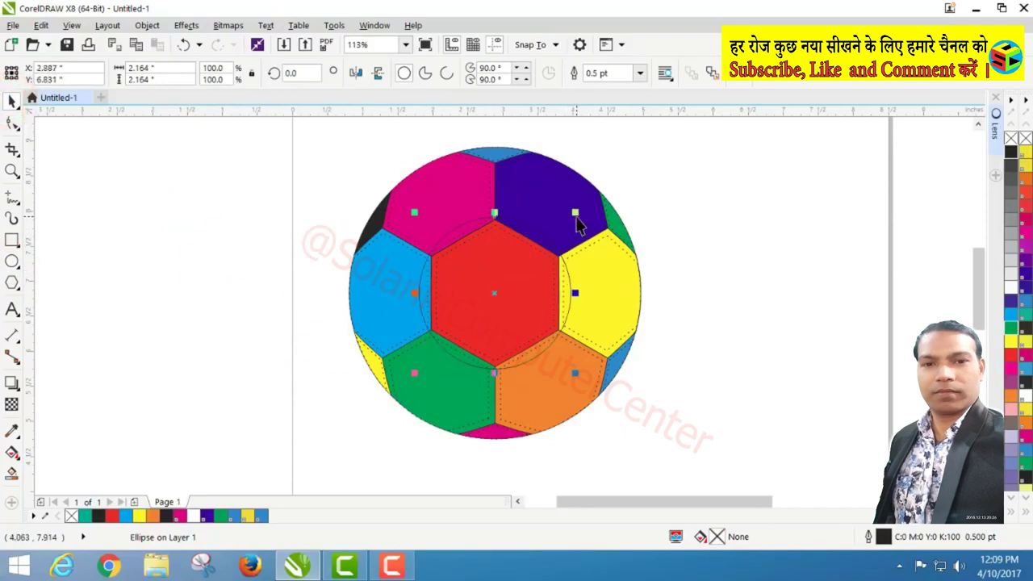
pyautogui.moveTo(576, 214); pyautogui.dragTo(647, 145)
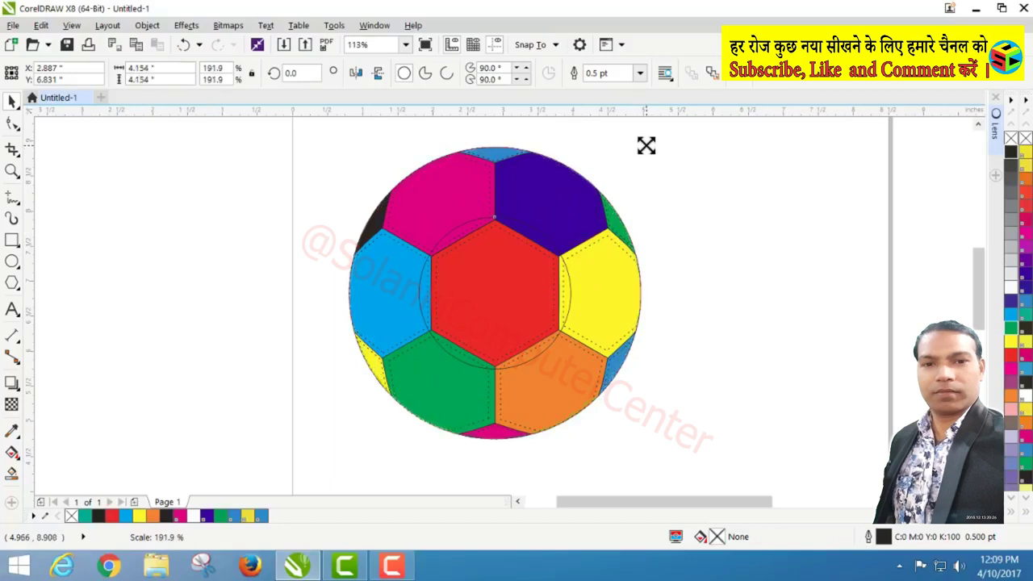
pyautogui.moveTo(646, 145); pyautogui.dragTo(647, 145)
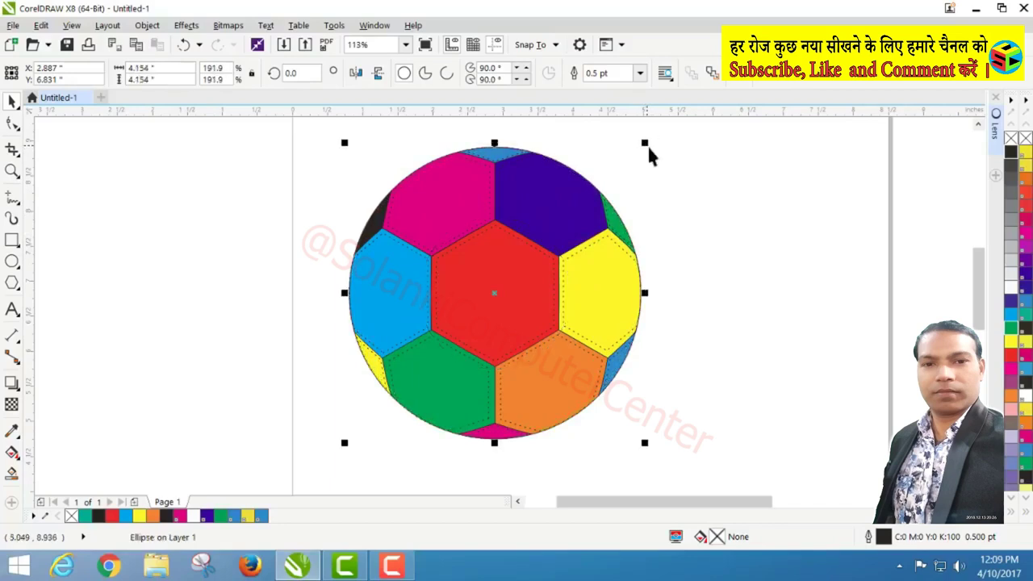
# Step: Fill the covering circle black with a vertical linear transparency, clear at top, darker at bottom
pyautogui.click(1012, 153)
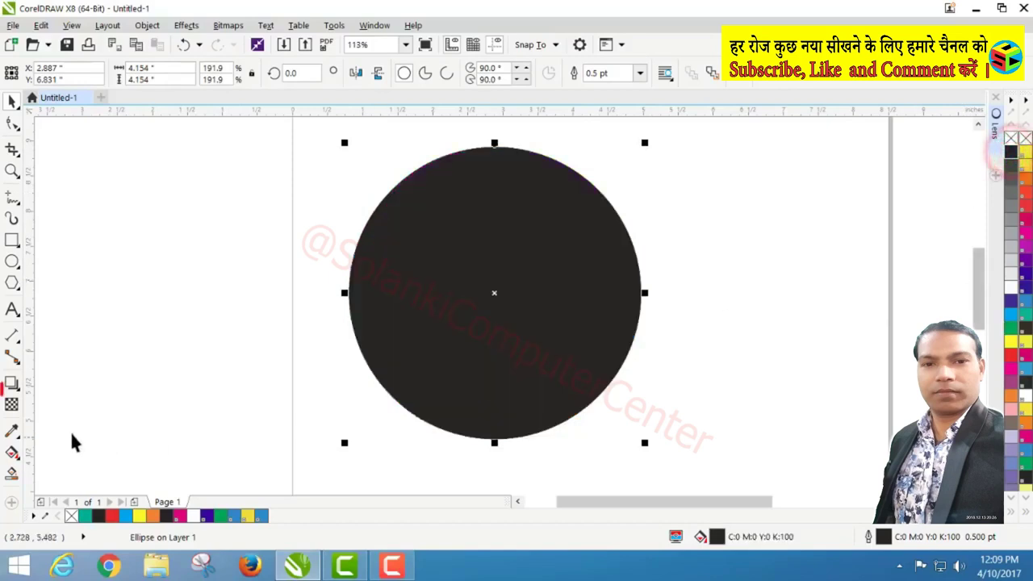
pyautogui.click(12, 405)
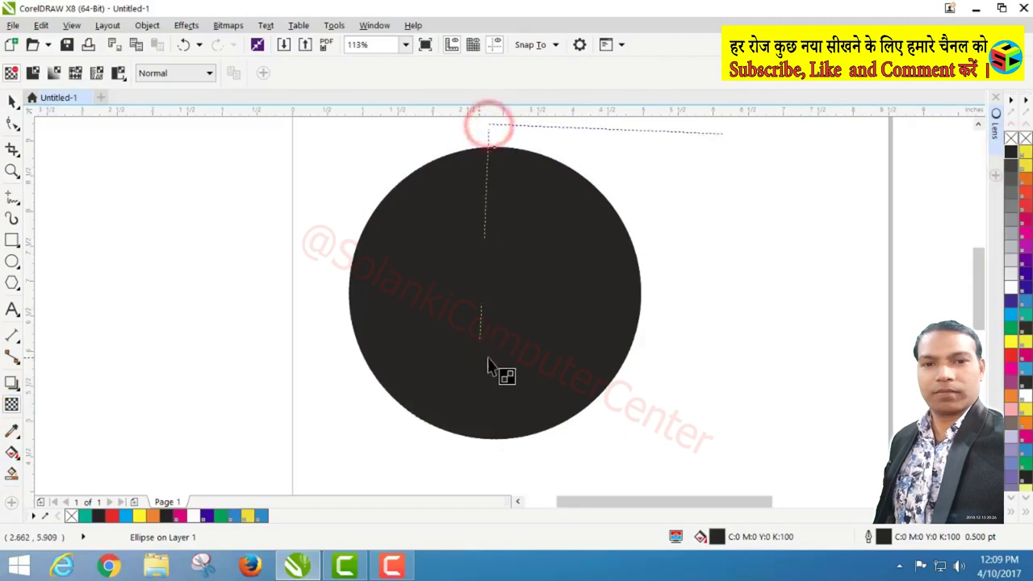
pyautogui.moveTo(496, 307); pyautogui.dragTo(490, 358)
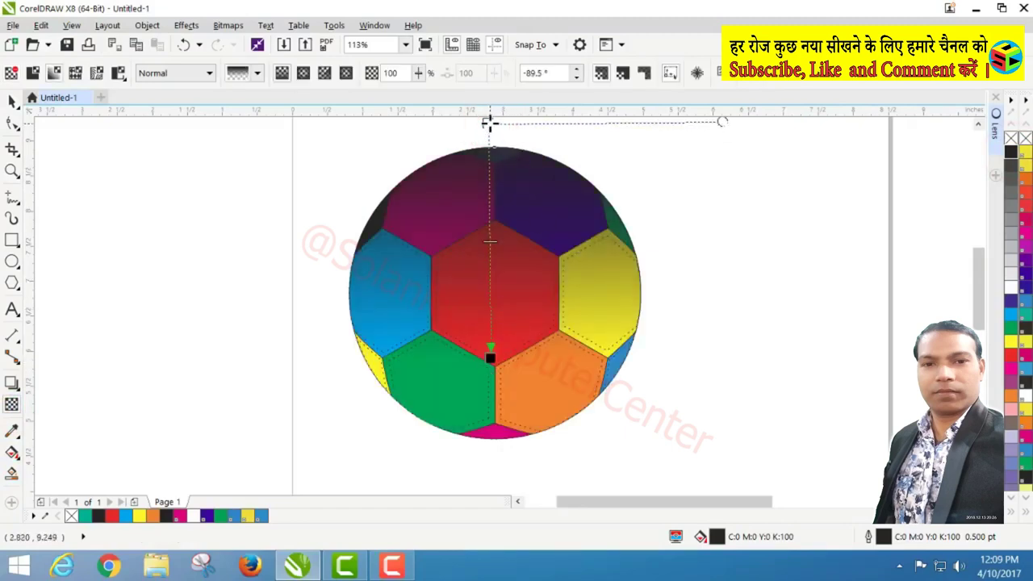
pyautogui.moveTo(489, 122); pyautogui.dragTo(494, 436)
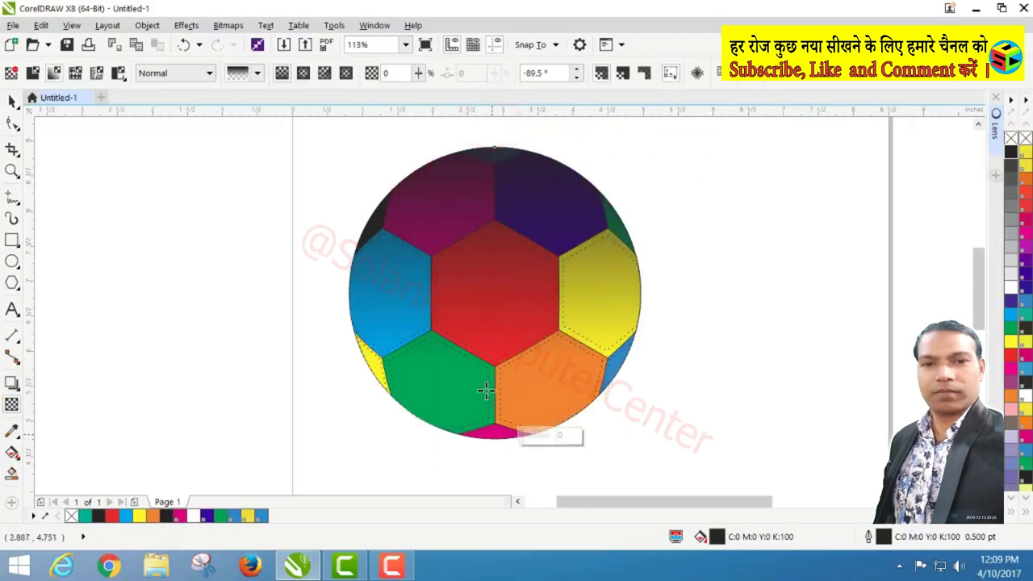
pyautogui.moveTo(485, 391); pyautogui.dragTo(496, 294)
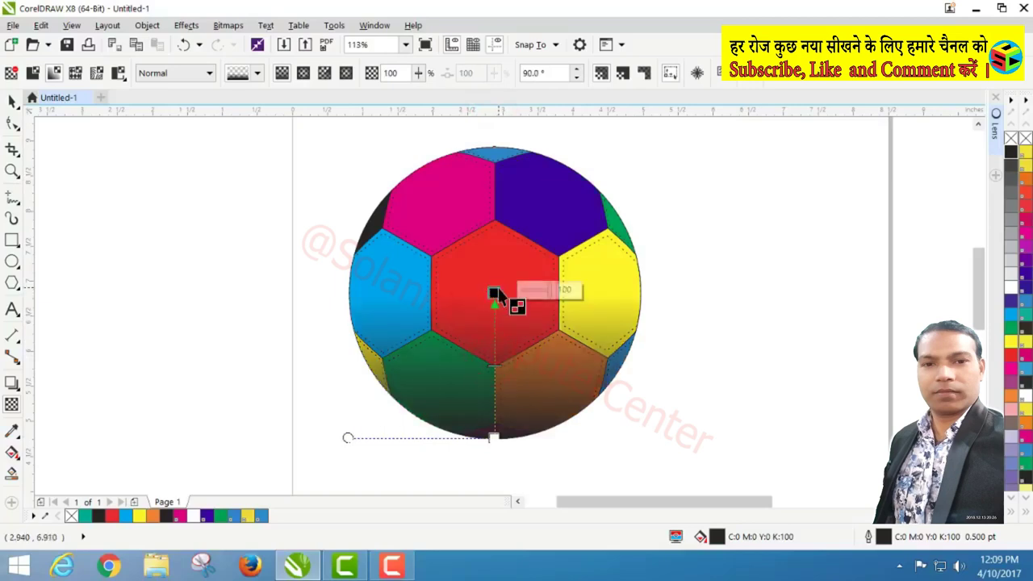
pyautogui.moveTo(494, 437); pyautogui.dragTo(495, 483)
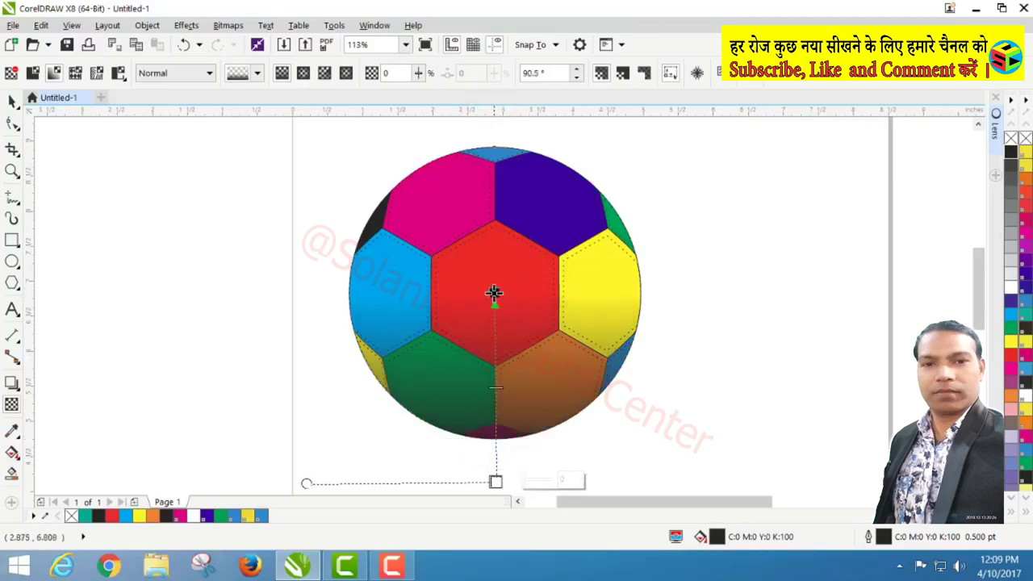
pyautogui.moveTo(494, 292); pyautogui.dragTo(498, 326)
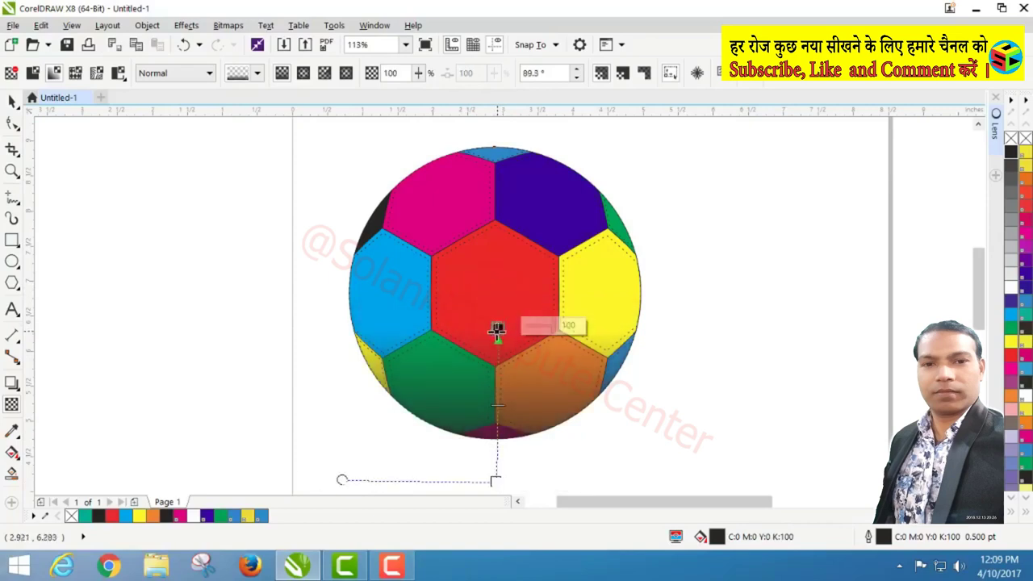
pyautogui.moveTo(498, 327)
pyautogui.mouseDown()
pyautogui.moveTo(498, 315)
pyautogui.moveTo(481, 313)
pyautogui.mouseUp()
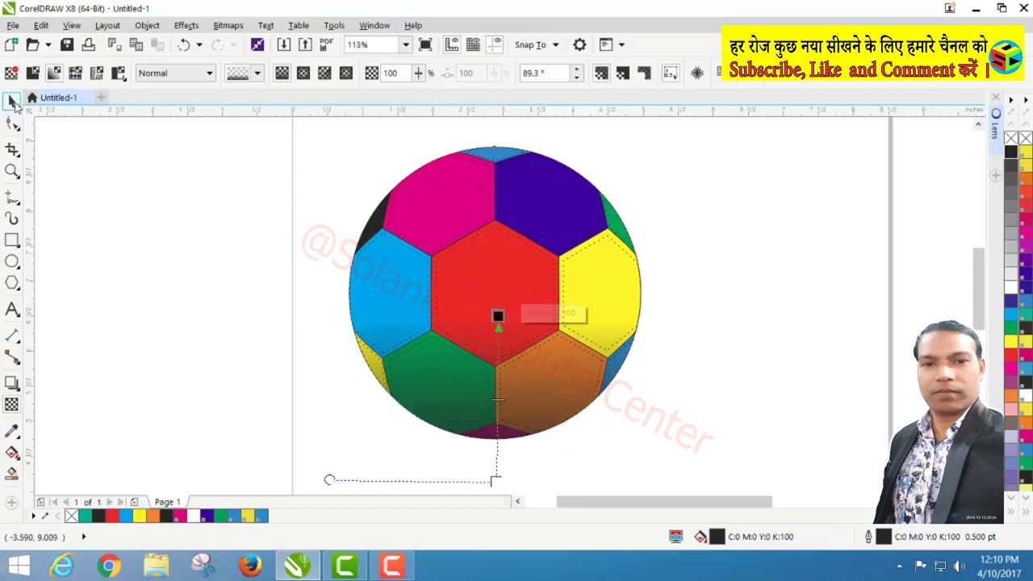
pyautogui.click(13, 102)
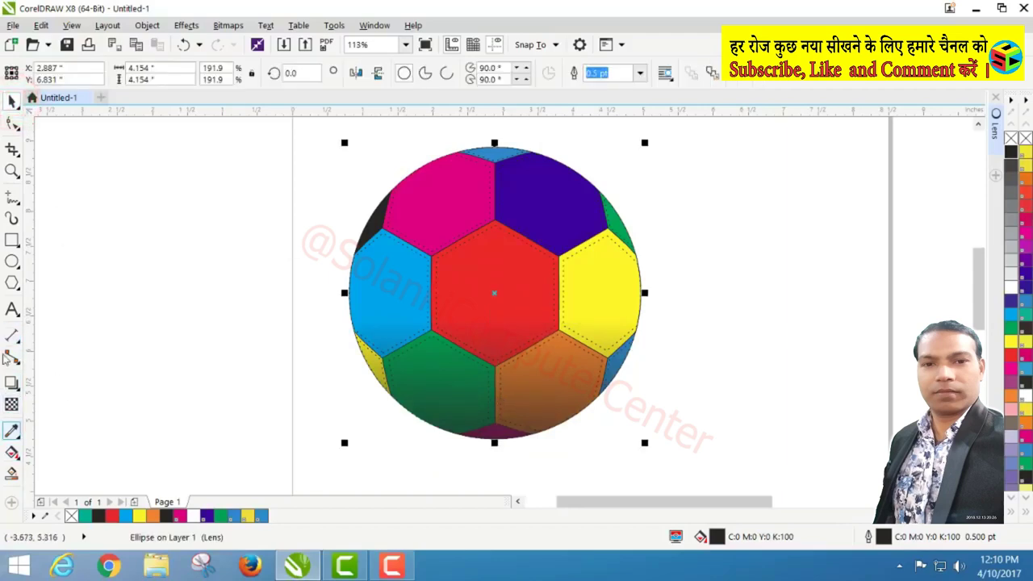
# Step: Draw a slightly widened circle over the ball's upper part
pyautogui.click(12, 261)
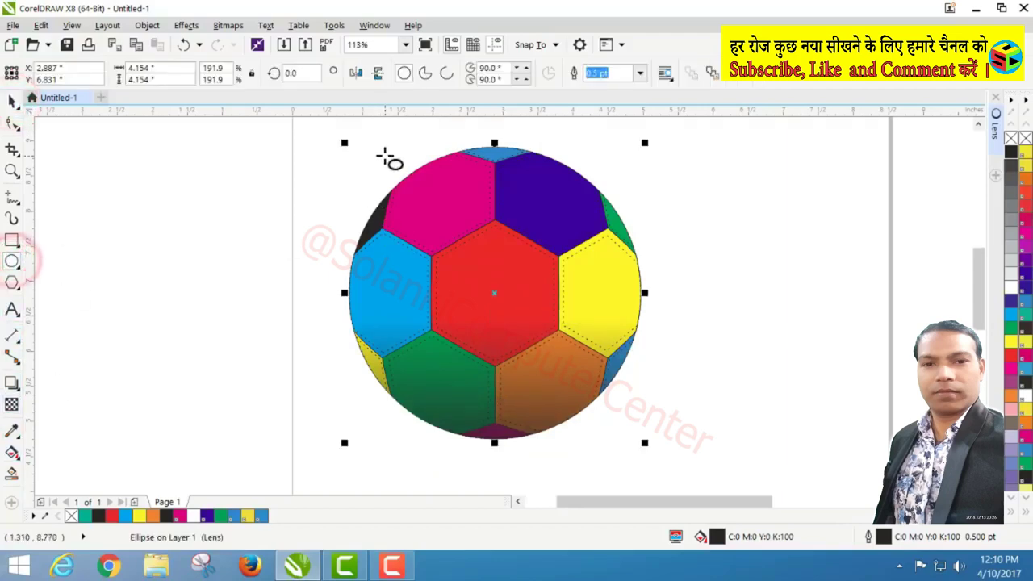
pyautogui.moveTo(389, 152)
pyautogui.mouseDown()
pyautogui.moveTo(575, 271)
pyautogui.moveTo(615, 276)
pyautogui.mouseUp()
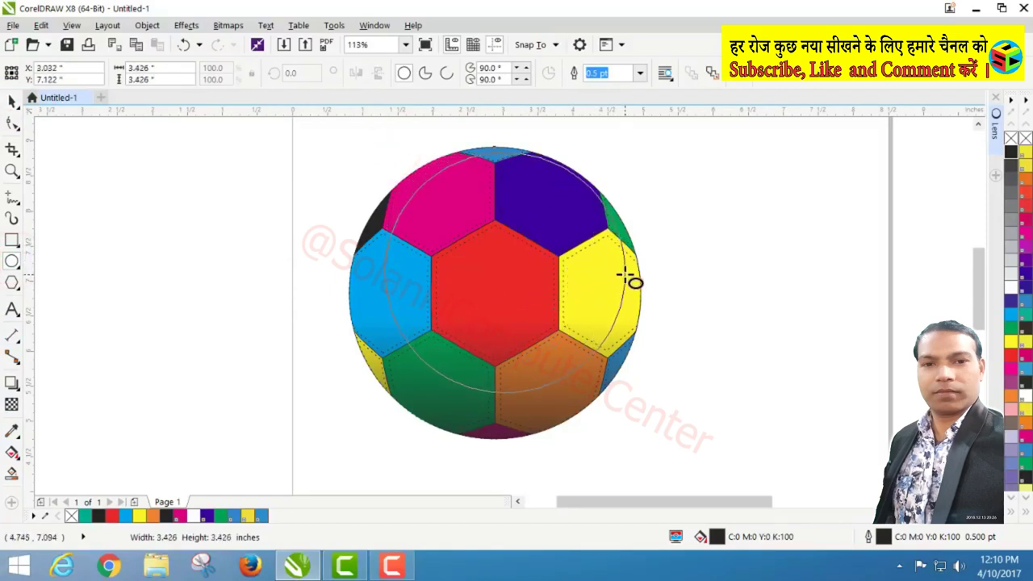
pyautogui.moveTo(614, 276); pyautogui.dragTo(629, 279)
pyautogui.moveTo(380, 272); pyautogui.dragTo(361, 278)
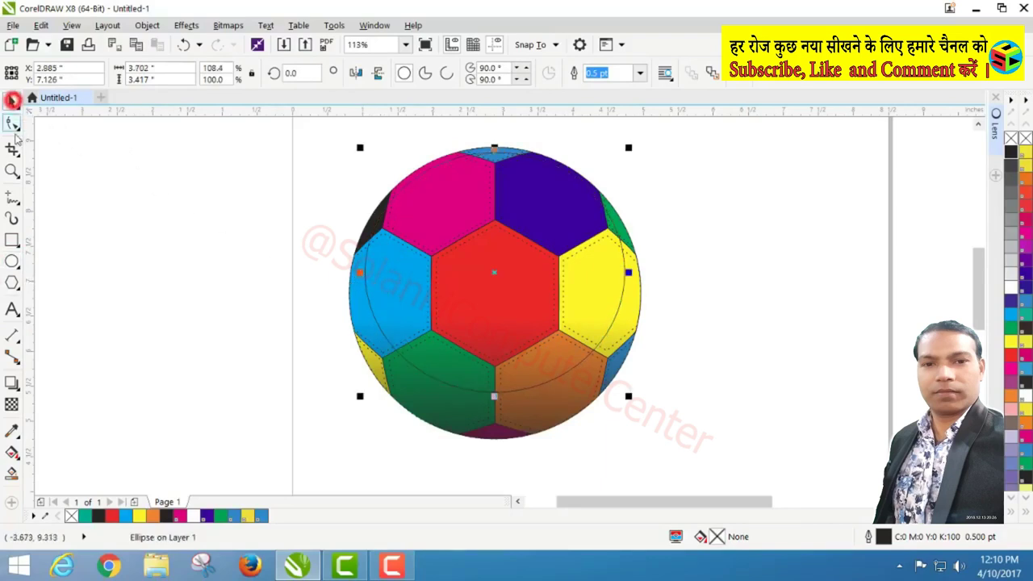
# Step: Convert the circle to curves and pull its bottom edge up into a wave
pyautogui.click(12, 122)
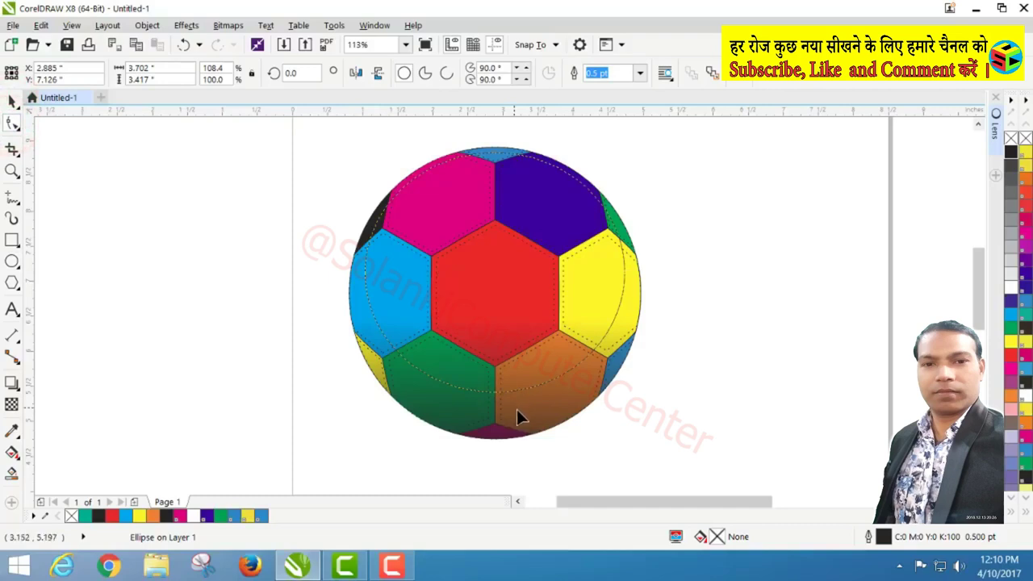
pyautogui.hotkey('ctrl', 'q')
pyautogui.moveTo(494, 393); pyautogui.dragTo(493, 272)
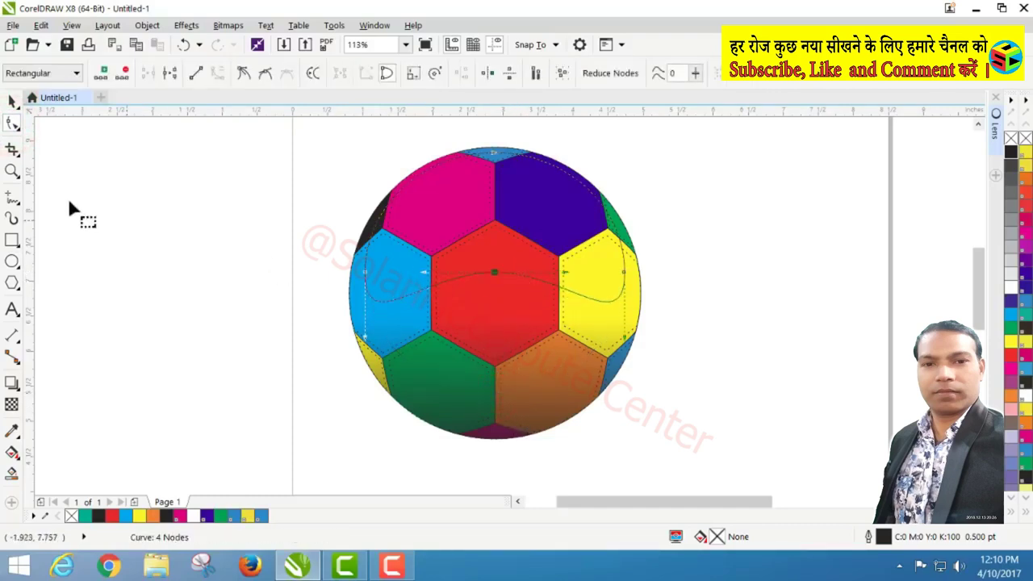
pyautogui.click(11, 103)
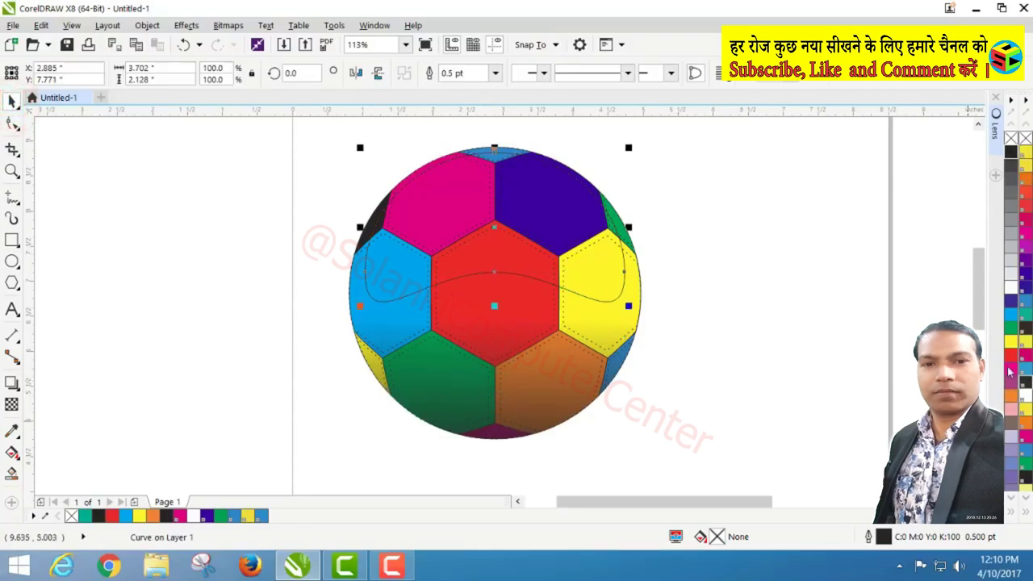
# Step: Fill the highlight white with no outline, nudge it up and widen it slightly
pyautogui.click(1009, 290)
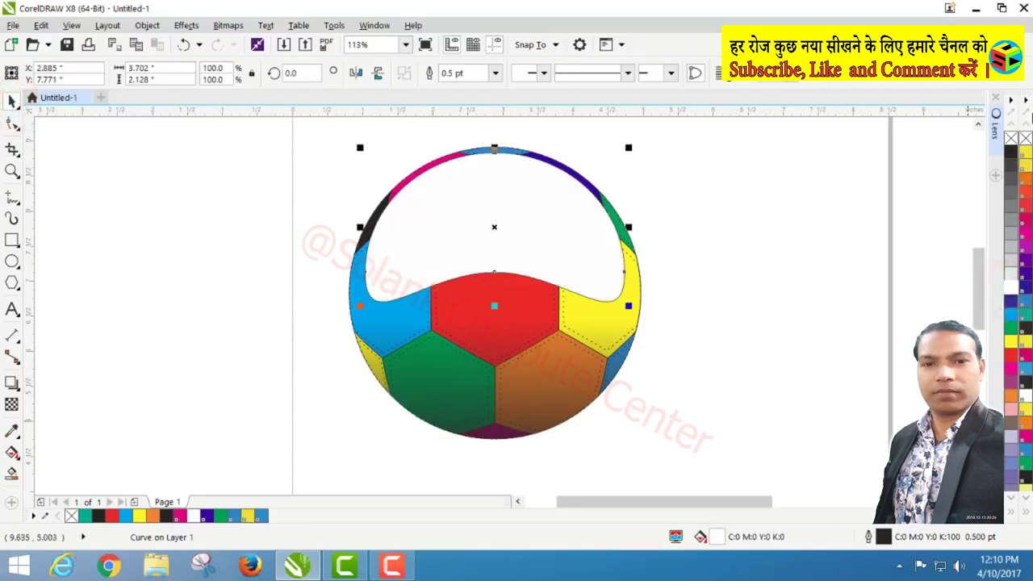
pyautogui.rightClick(1024, 140)
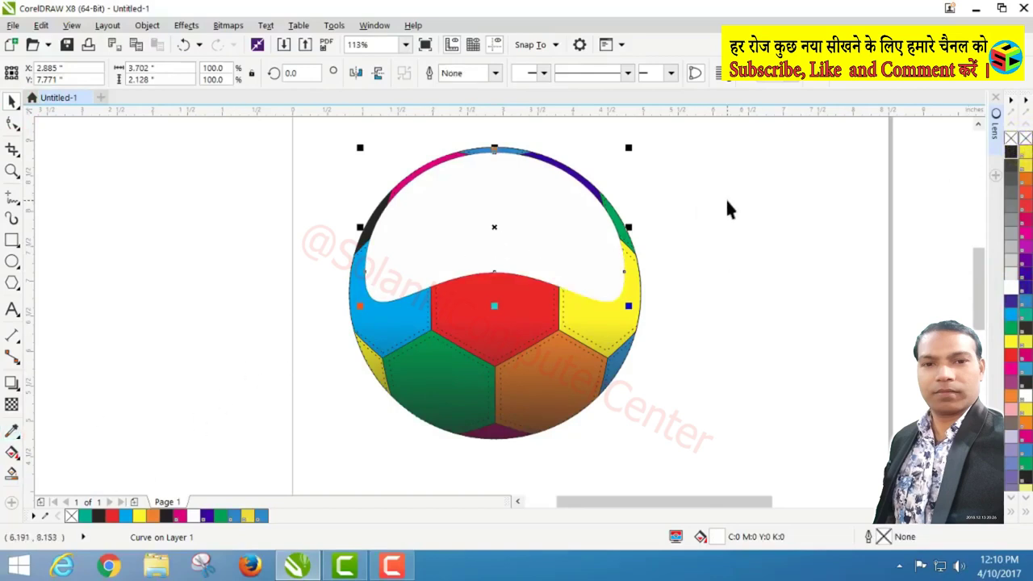
pyautogui.press('Up')
pyautogui.press('Up')
pyautogui.press('Up')
pyautogui.press('Up')
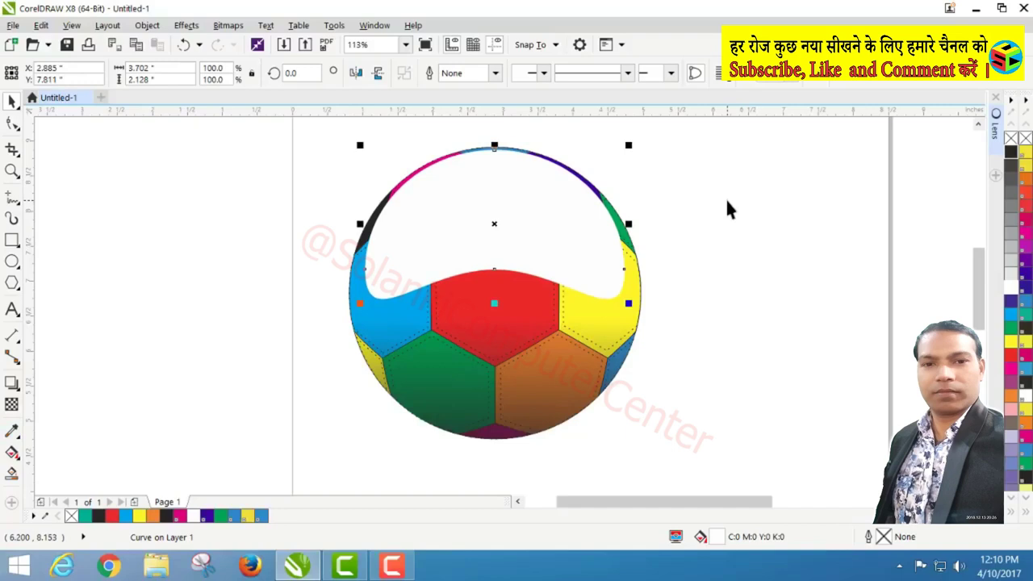
pyautogui.moveTo(629, 224); pyautogui.dragTo(631, 224)
pyautogui.click(687, 198)
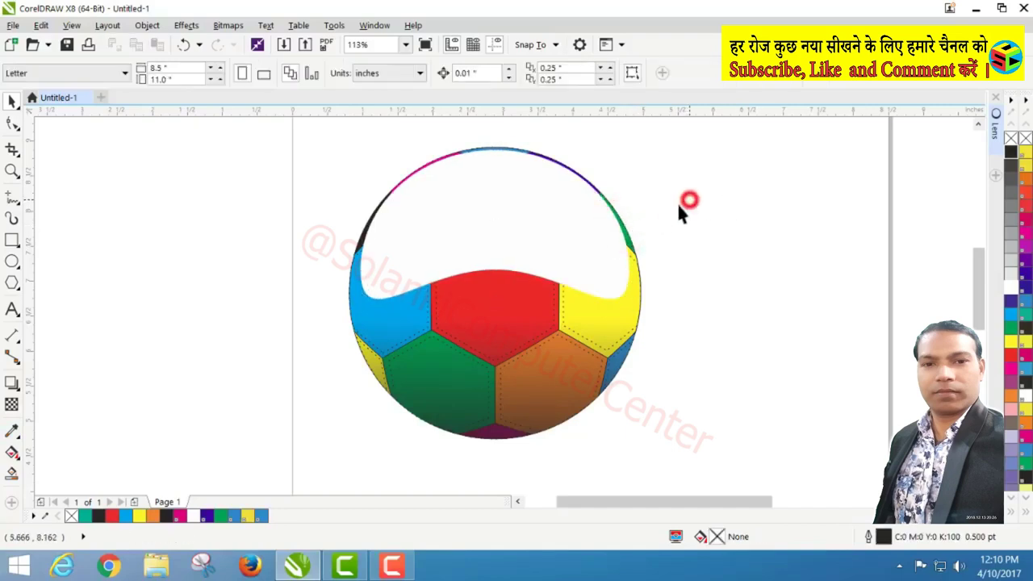
# Step: Apply a linear transparency to the white highlight, fading downward from the ball's top
pyautogui.click(526, 212)
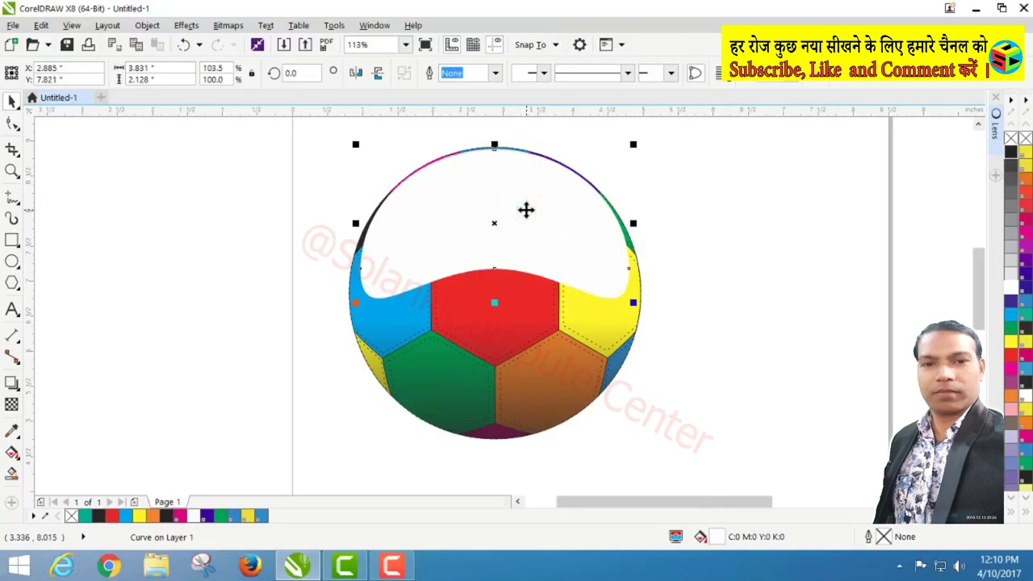
pyautogui.click(11, 405)
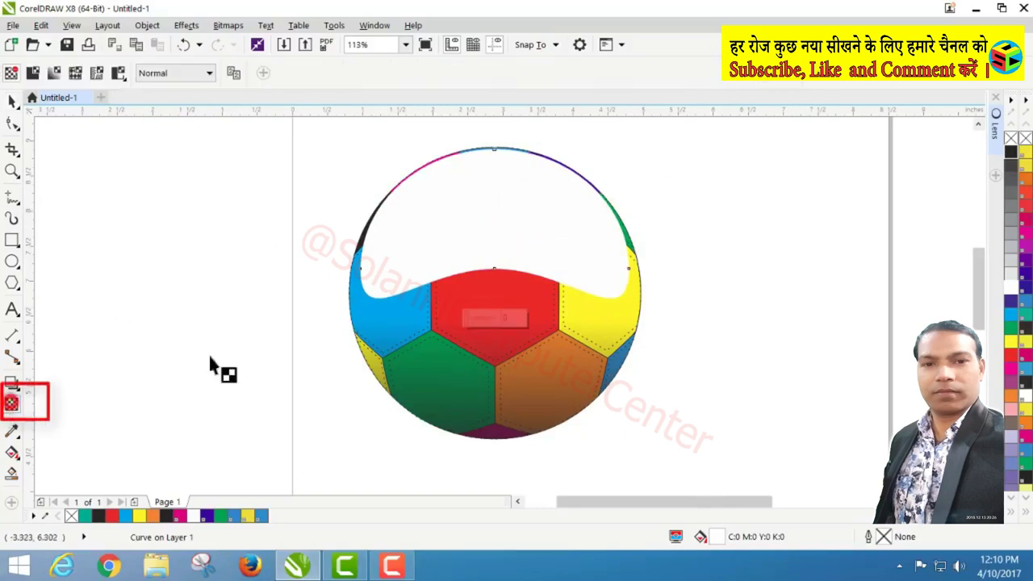
pyautogui.moveTo(482, 130); pyautogui.dragTo(483, 264)
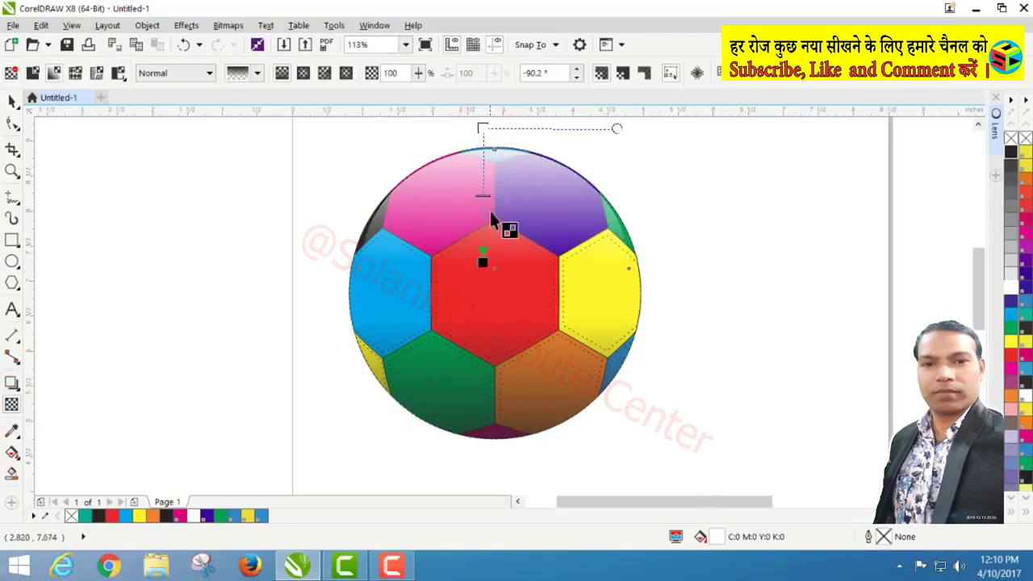
pyautogui.moveTo(483, 127); pyautogui.dragTo(483, 121)
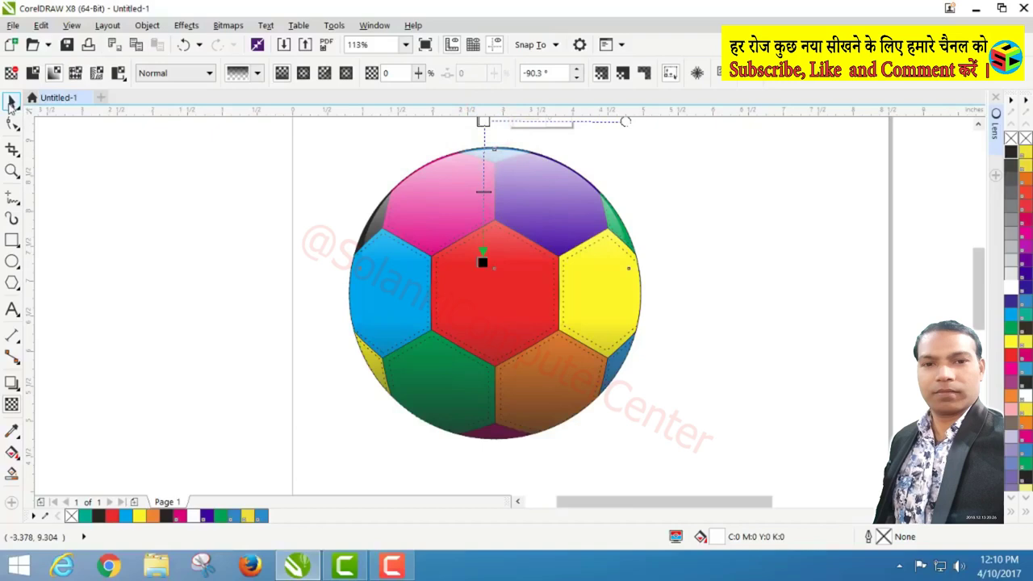
pyautogui.click(978, 125)
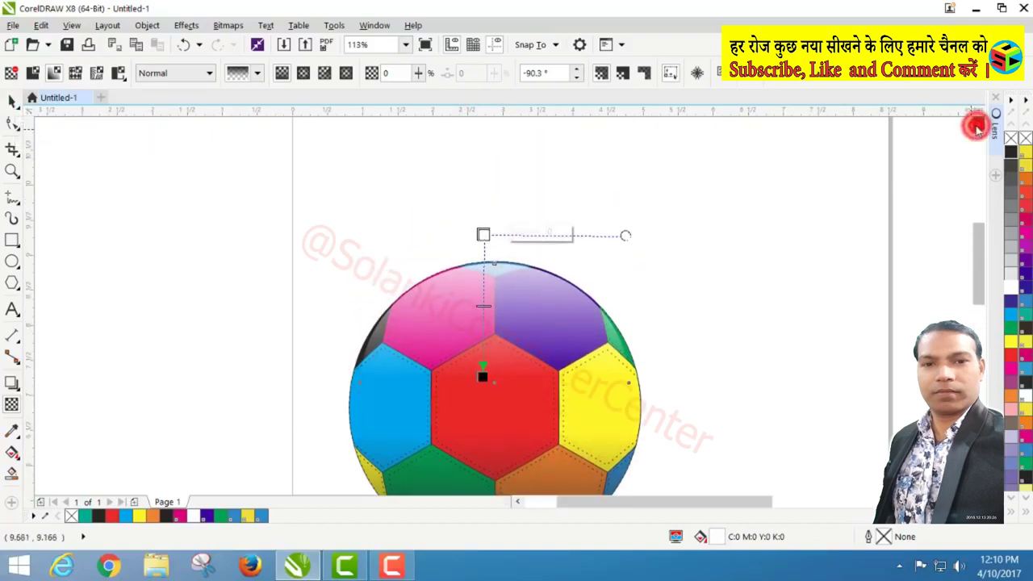
pyautogui.moveTo(482, 235); pyautogui.dragTo(500, 233)
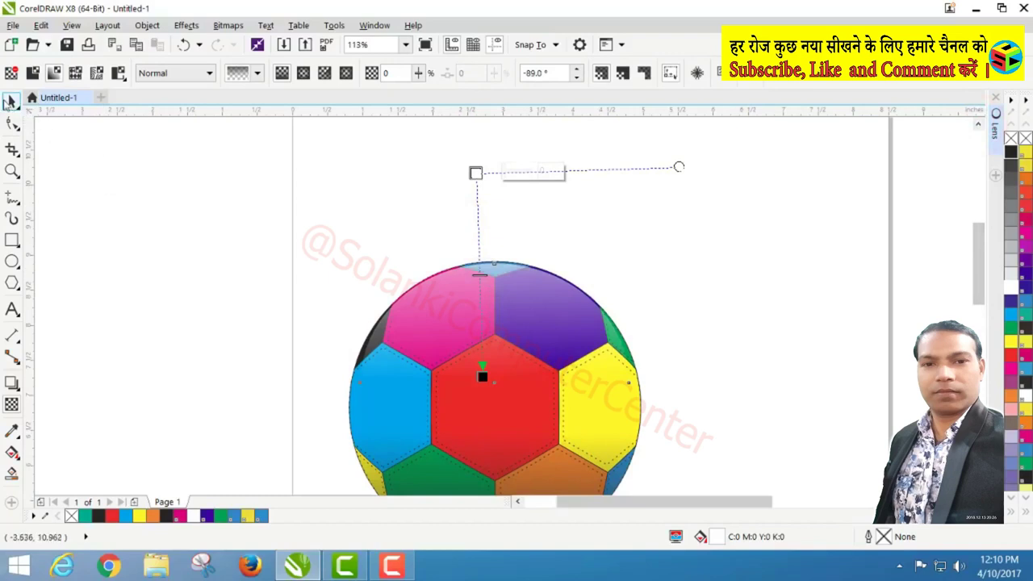
pyautogui.click(9, 100)
# Step: Marquee-select and delete the hexagon grid beside the page, then zoom back onto the ball
pyautogui.click(12, 171)
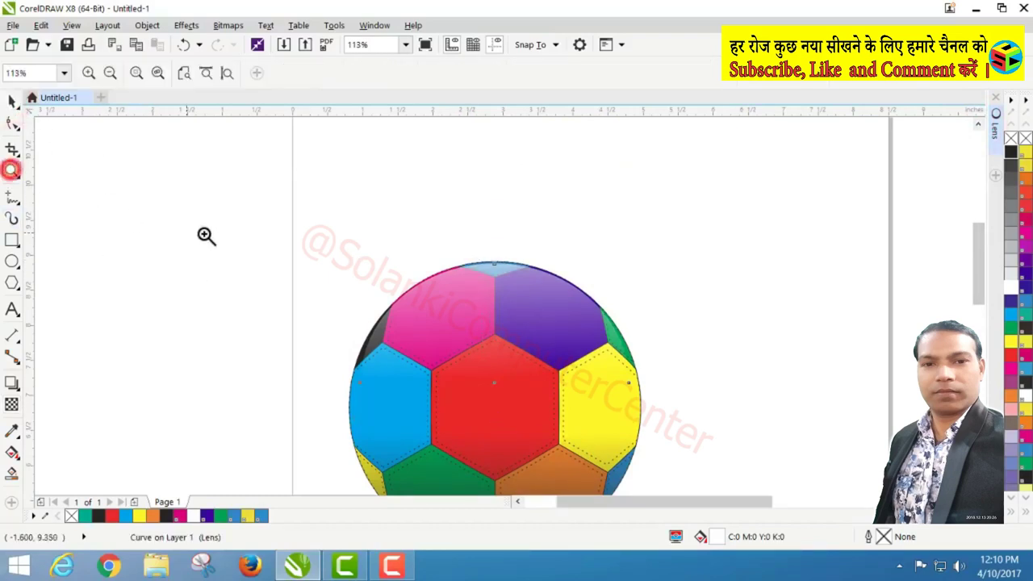
pyautogui.rightClick(205, 234)
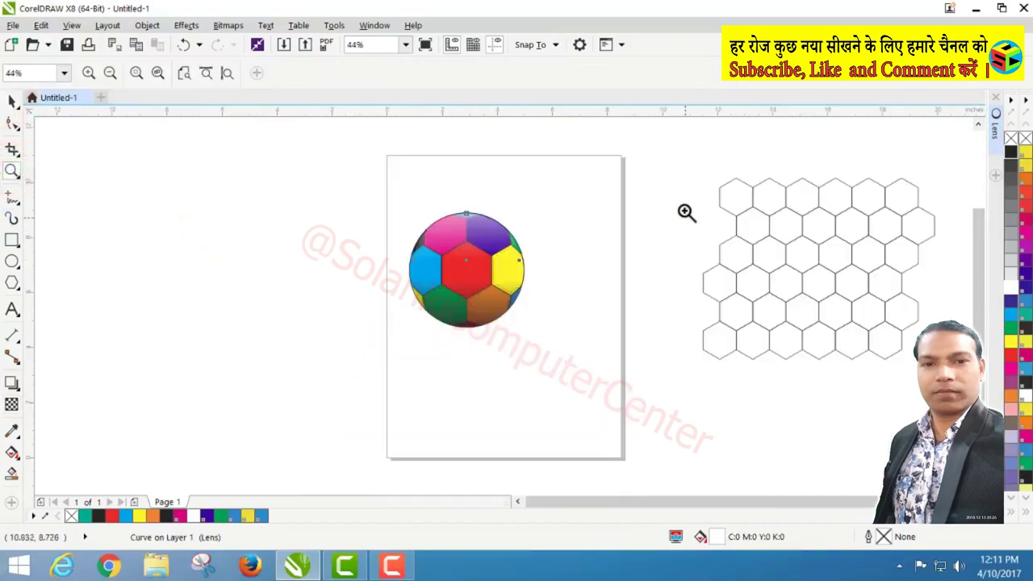
pyautogui.press('space')
pyautogui.moveTo(955, 392); pyautogui.dragTo(699, 166)
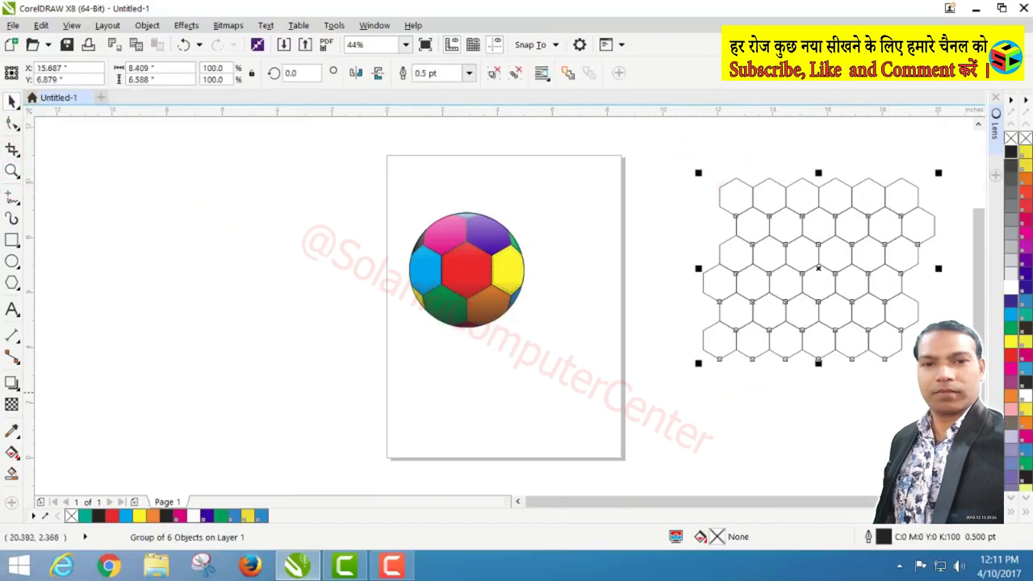
pyautogui.press('Delete')
pyautogui.click(12, 171)
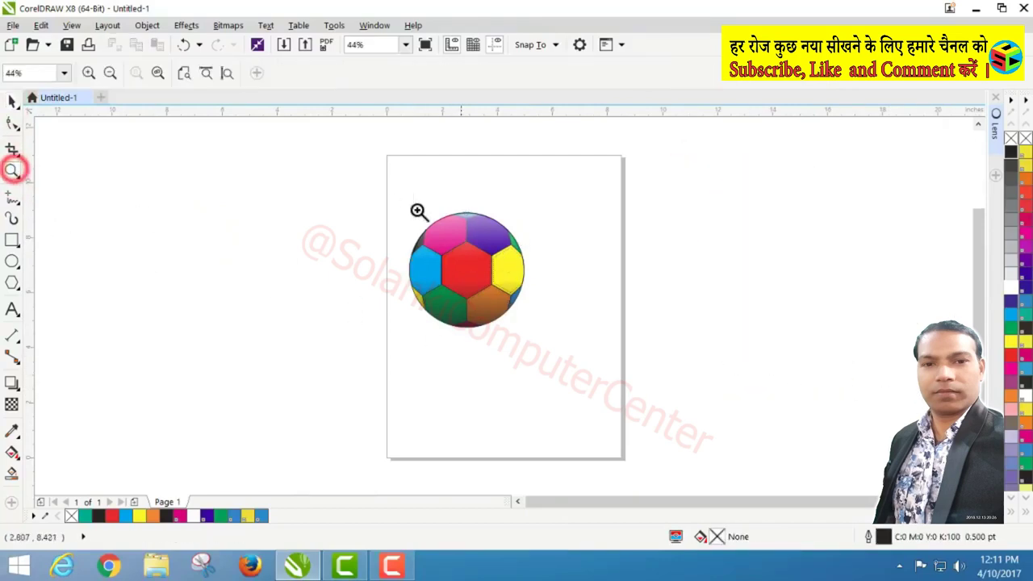
pyautogui.moveTo(378, 199); pyautogui.dragTo(619, 388)
pyautogui.press('space')
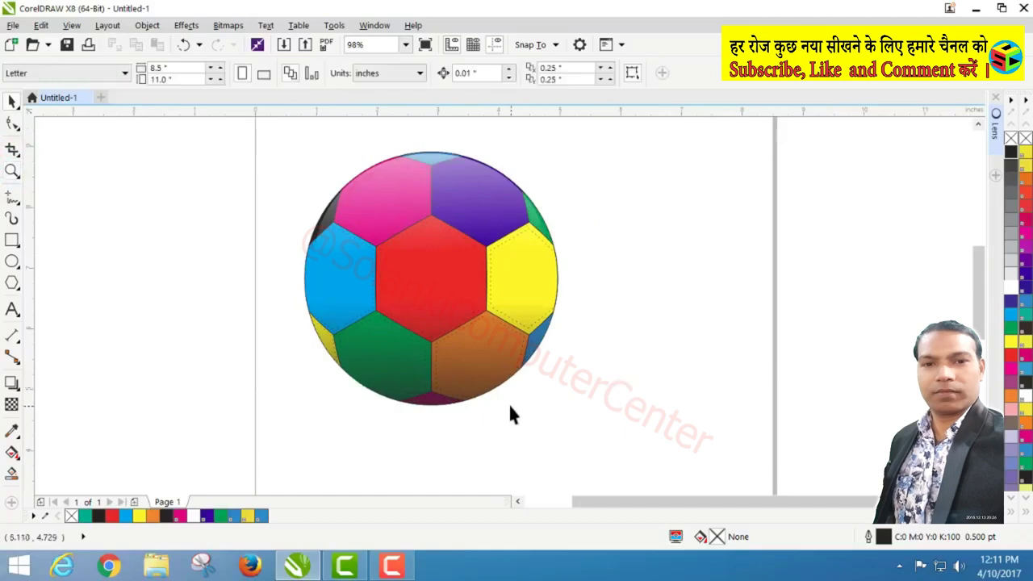
pyautogui.click(11, 261)
# Step: Draw a flat ellipse under the ball, filled 80% black with no outline, and nudge it into place
pyautogui.moveTo(297, 398); pyautogui.dragTo(568, 441)
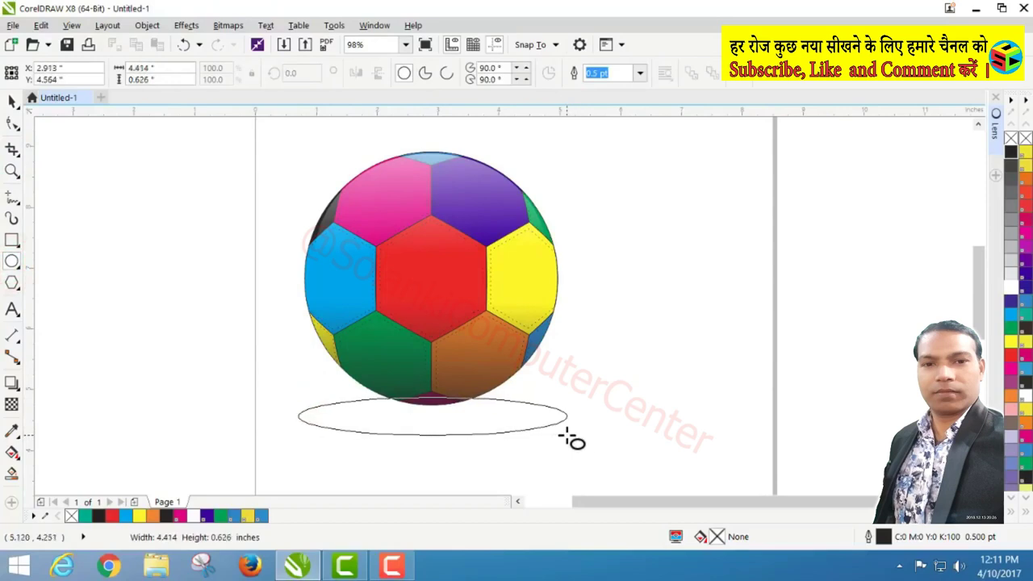
pyautogui.moveTo(568, 441); pyautogui.dragTo(554, 417)
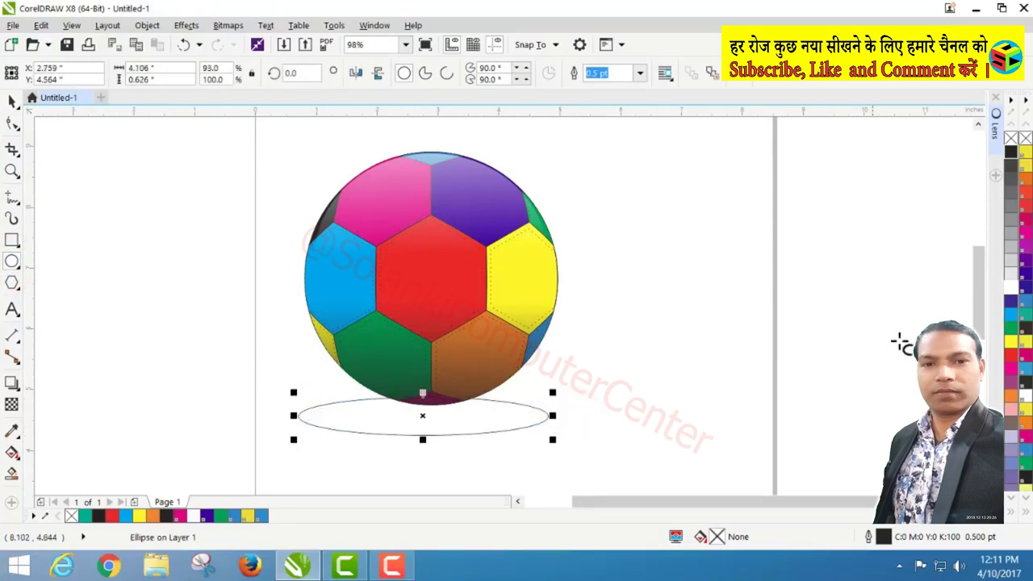
pyautogui.click(1012, 178)
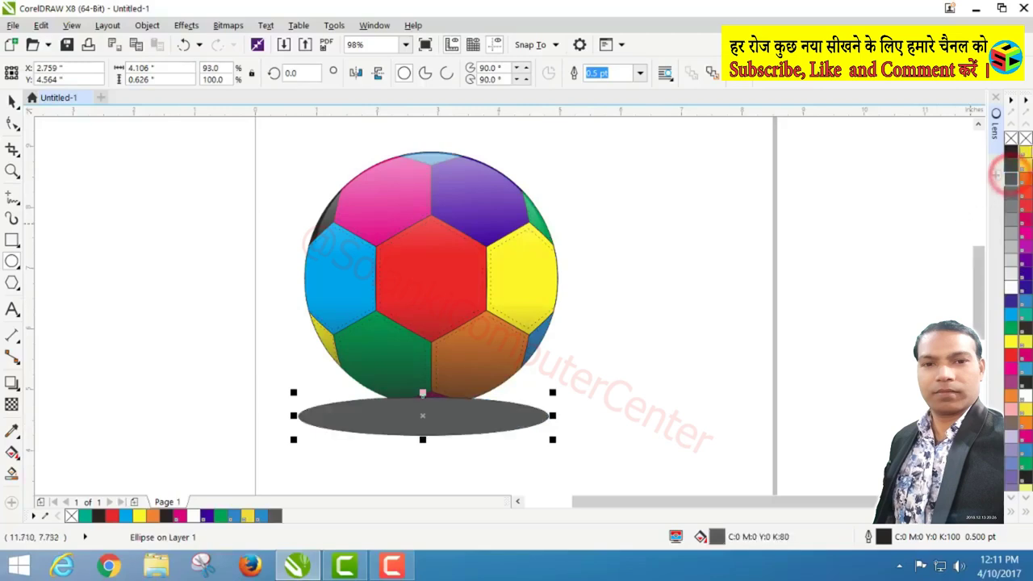
pyautogui.rightClick(1012, 138)
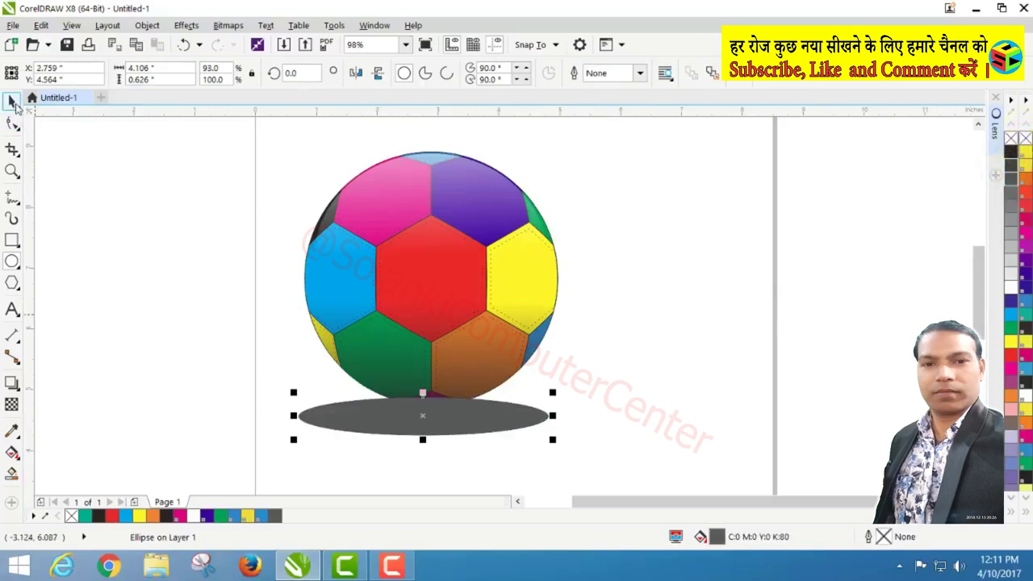
pyautogui.click(13, 101)
pyautogui.moveTo(422, 415)
pyautogui.mouseDown()
pyautogui.moveTo(439, 424)
pyautogui.moveTo(427, 440)
pyautogui.mouseUp()
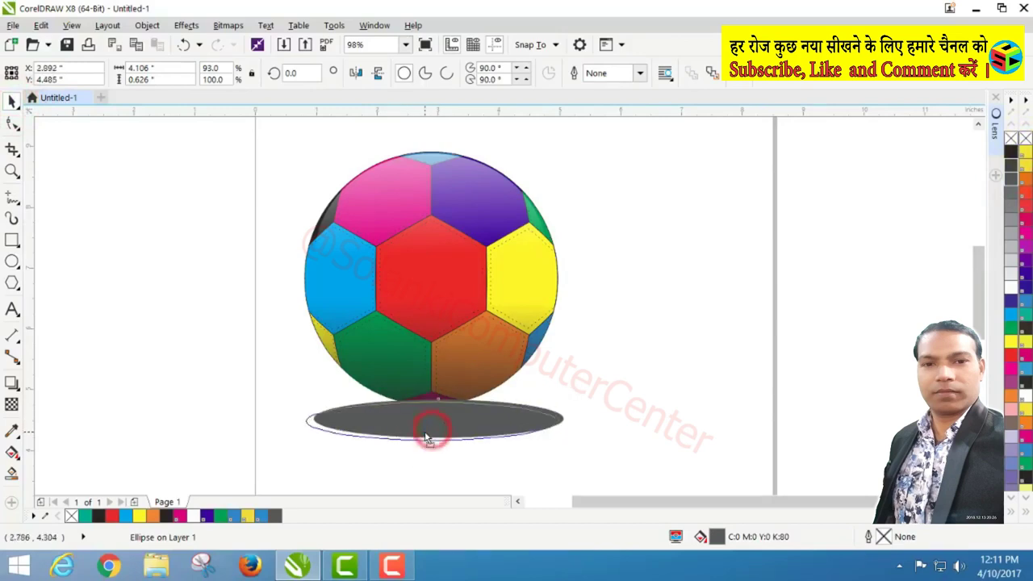
# Step: Convert the grey shadow ellipse to a bitmap
pyautogui.click(229, 25)
pyautogui.click(252, 42)
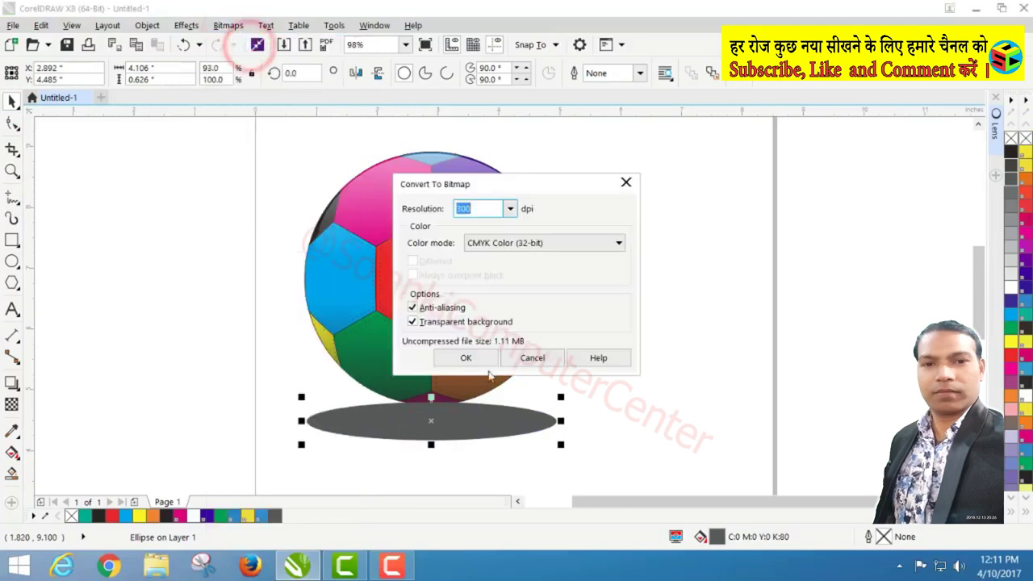
pyautogui.click(466, 357)
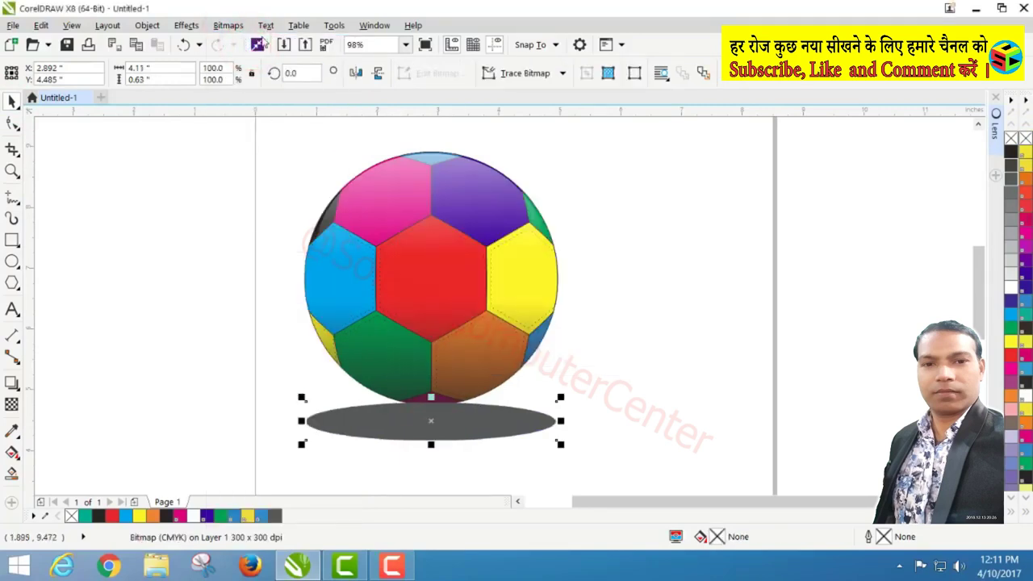
# Step: Apply a Gaussian Blur of about 53 pixels radius to the shadow bitmap
pyautogui.click(228, 25)
pyautogui.moveTo(238, 351)
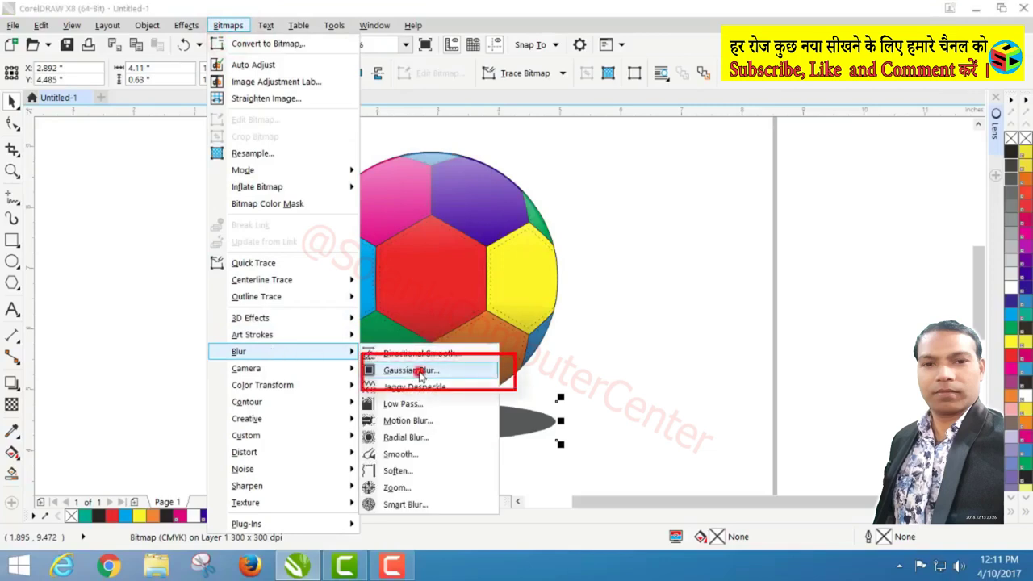
pyautogui.click(419, 372)
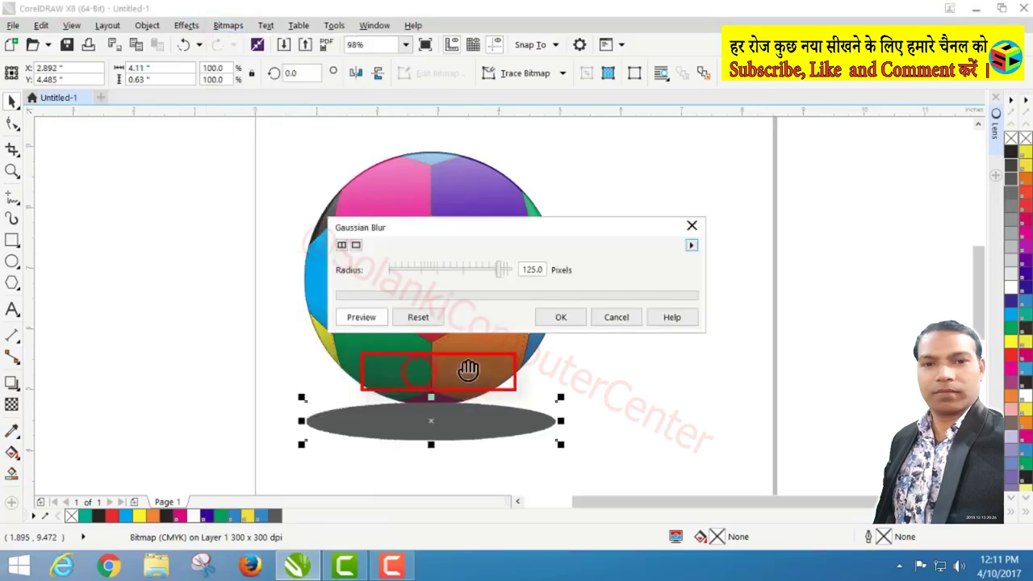
pyautogui.click(459, 271)
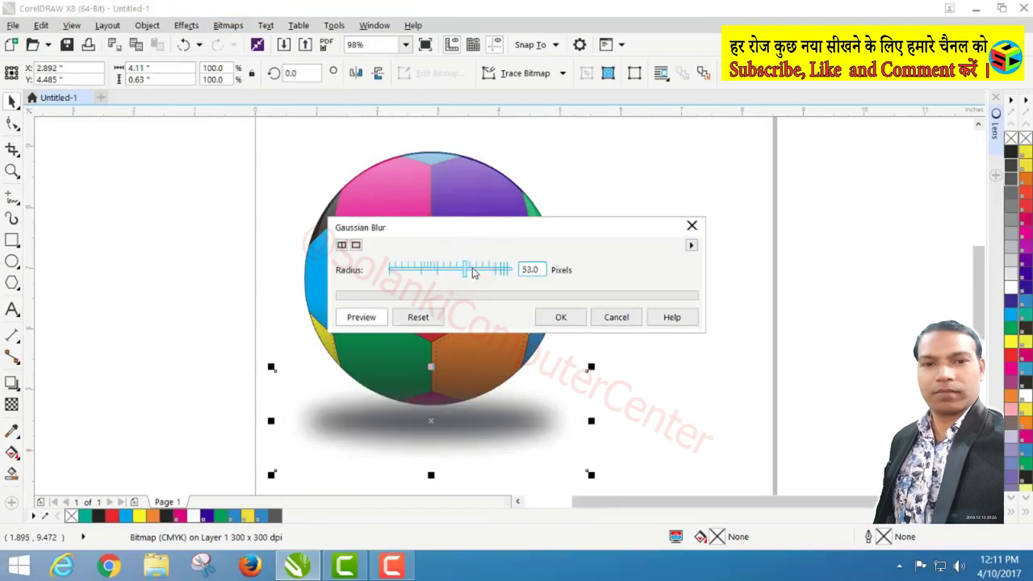
pyautogui.click(557, 319)
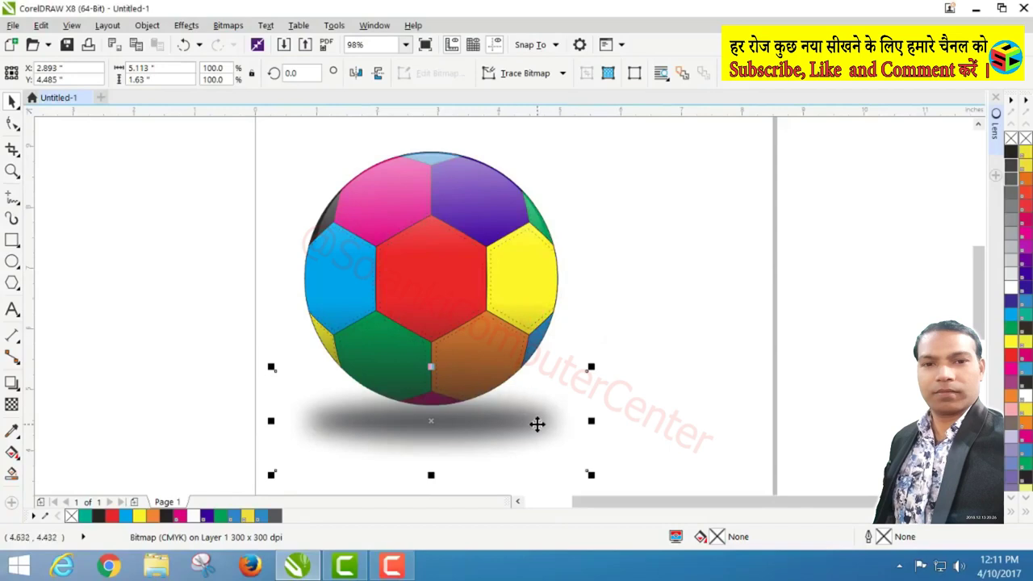
# Step: Move the blurred shadow slightly up under the ball and zoom in on the finished drawing
pyautogui.moveTo(535, 425); pyautogui.dragTo(538, 413)
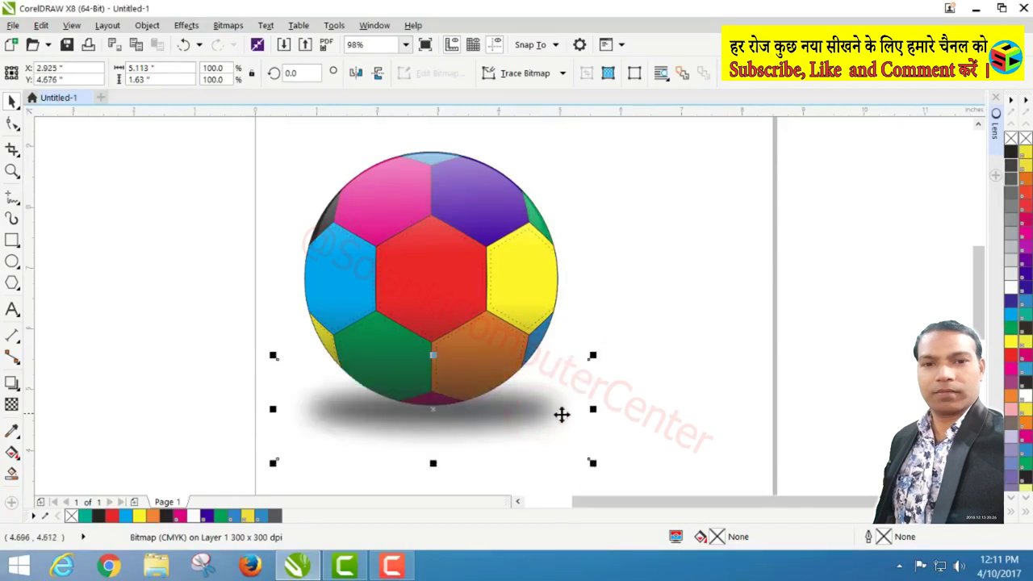
pyautogui.click(650, 329)
pyautogui.click(12, 171)
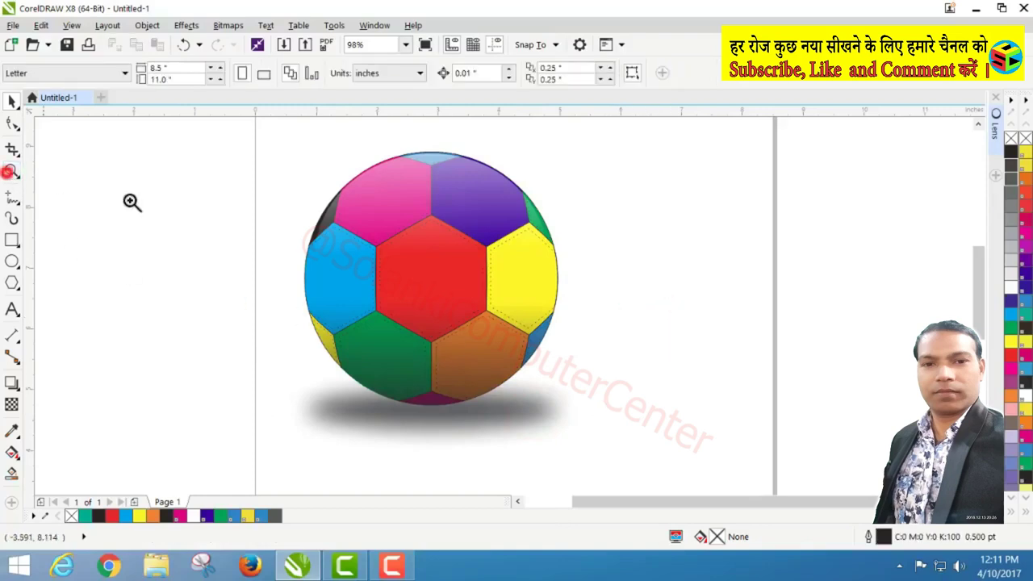
pyautogui.rightClick(150, 209)
pyautogui.moveTo(372, 195); pyautogui.dragTo(604, 366)
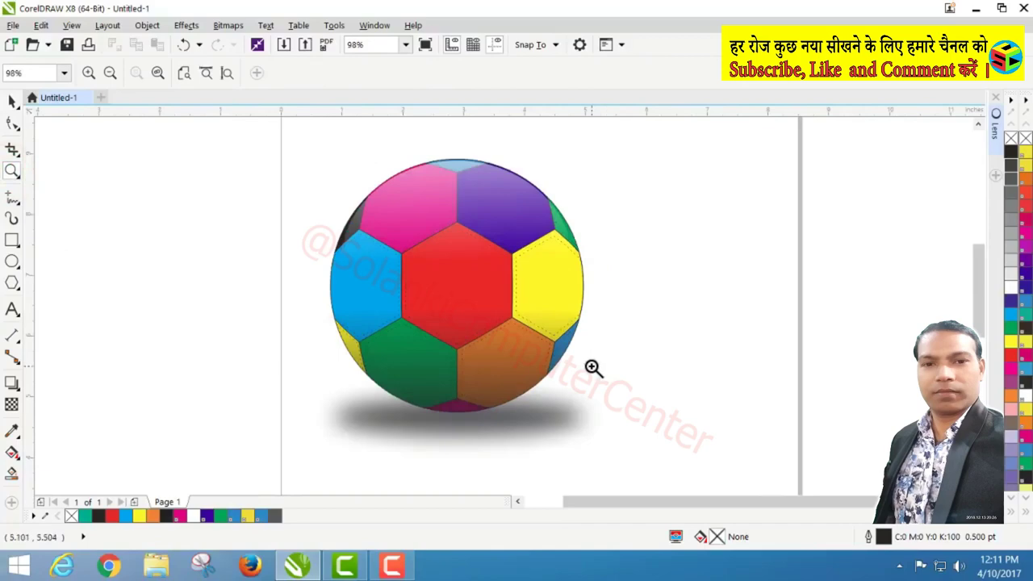